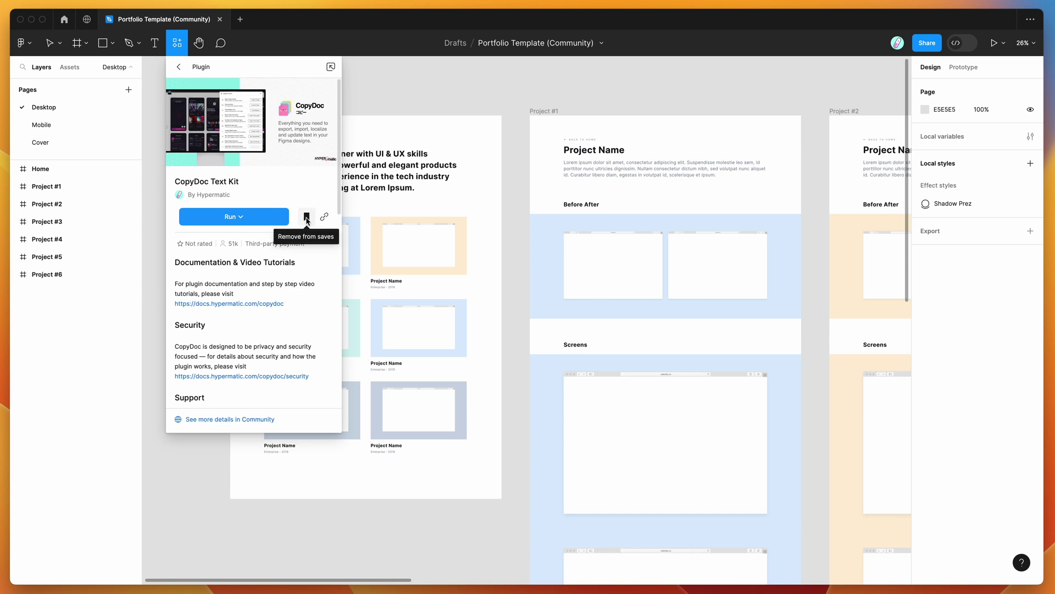
Run the CopyDoc Text Kit plugin on the page and move its window clear of the Home frame's heading.
click(410, 94)
right_click(408, 92)
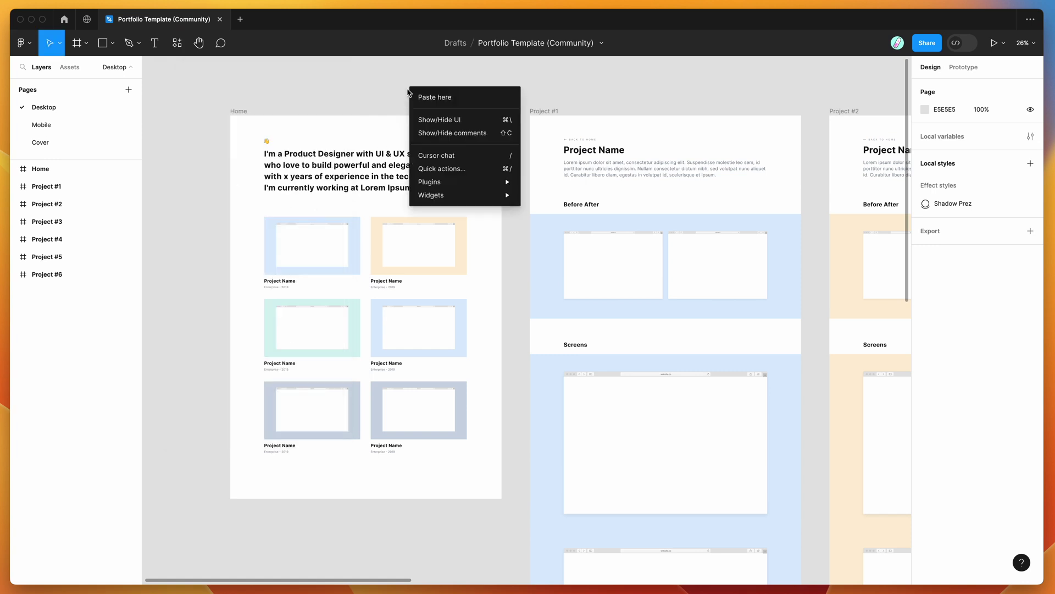
mouse_move(437, 181)
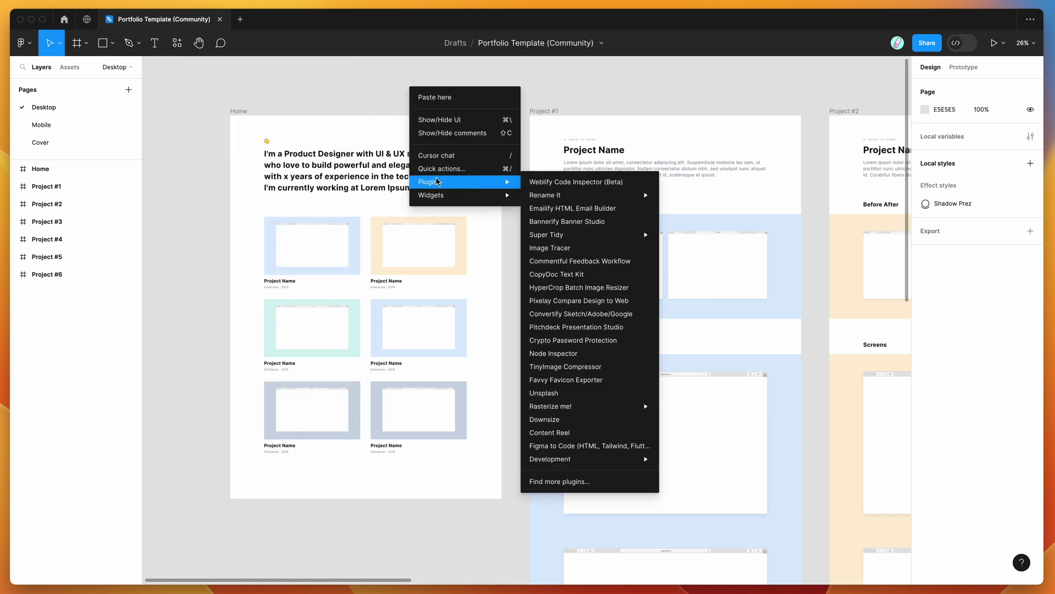
click(584, 275)
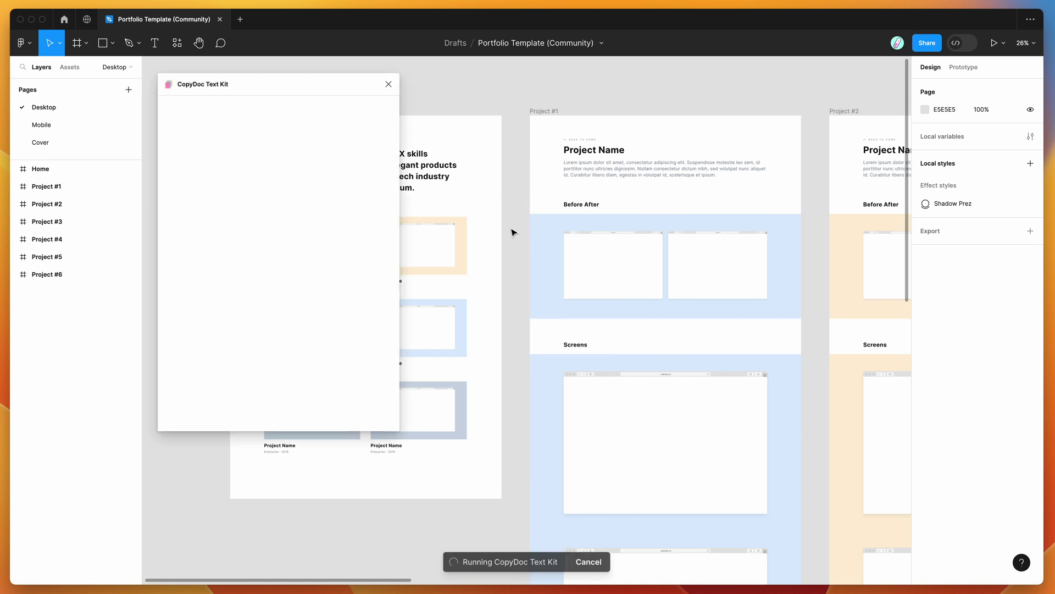
drag(315, 85, 673, 95)
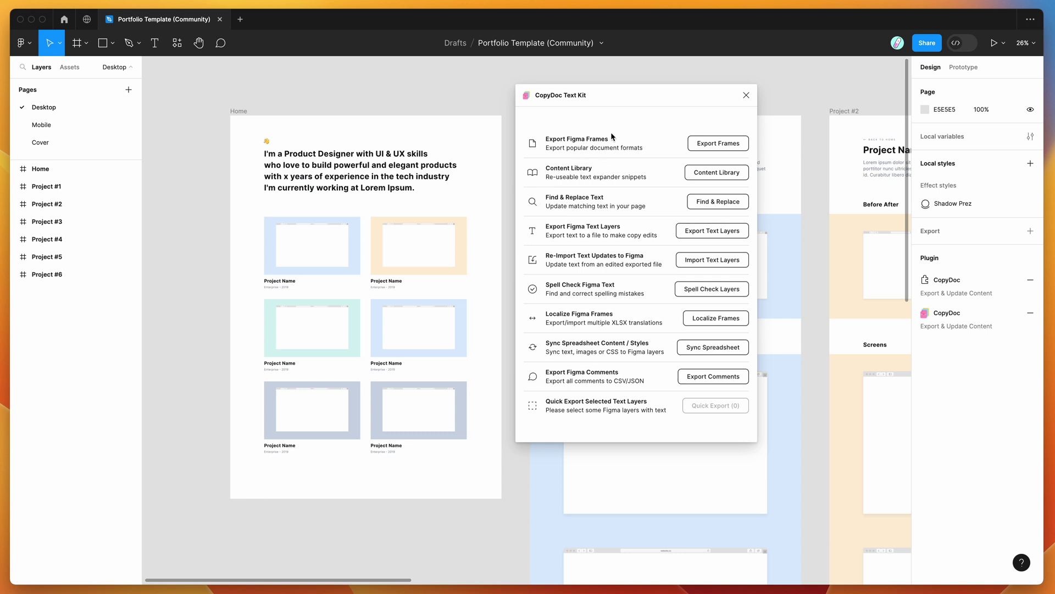
drag(617, 101, 617, 113)
scroll(431, 122, up, 3)
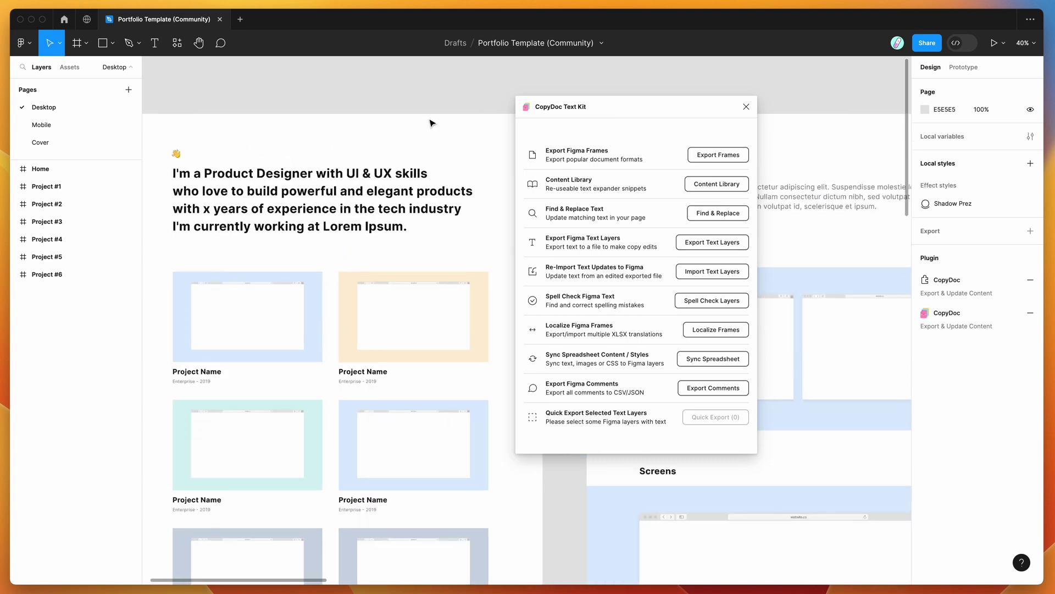
scroll(431, 122, left, 2)
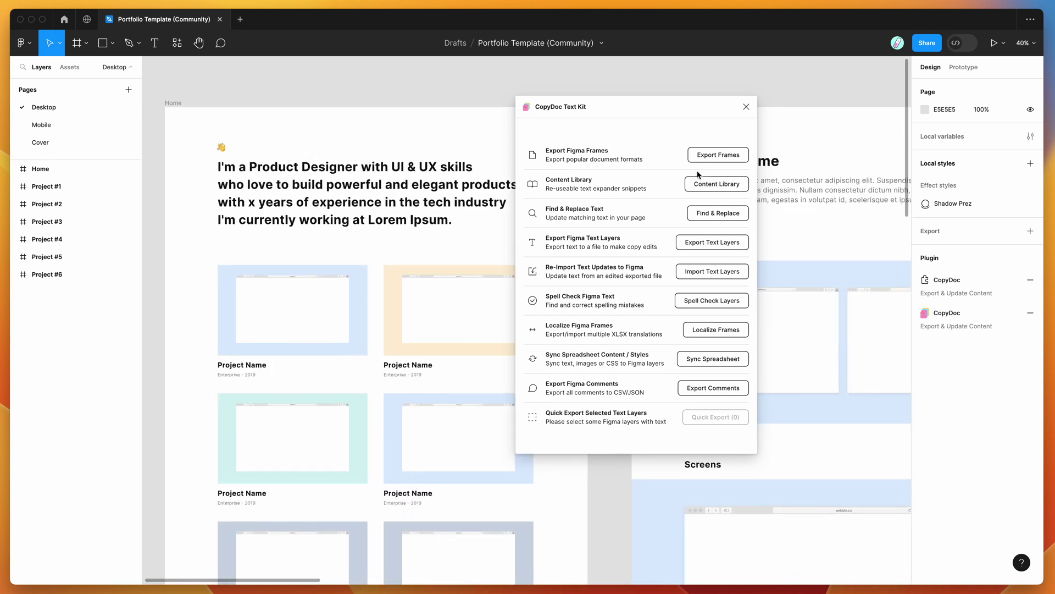
Open the plugin's Content Library at its Placeholders section and look through the Person placeholders.
click(712, 184)
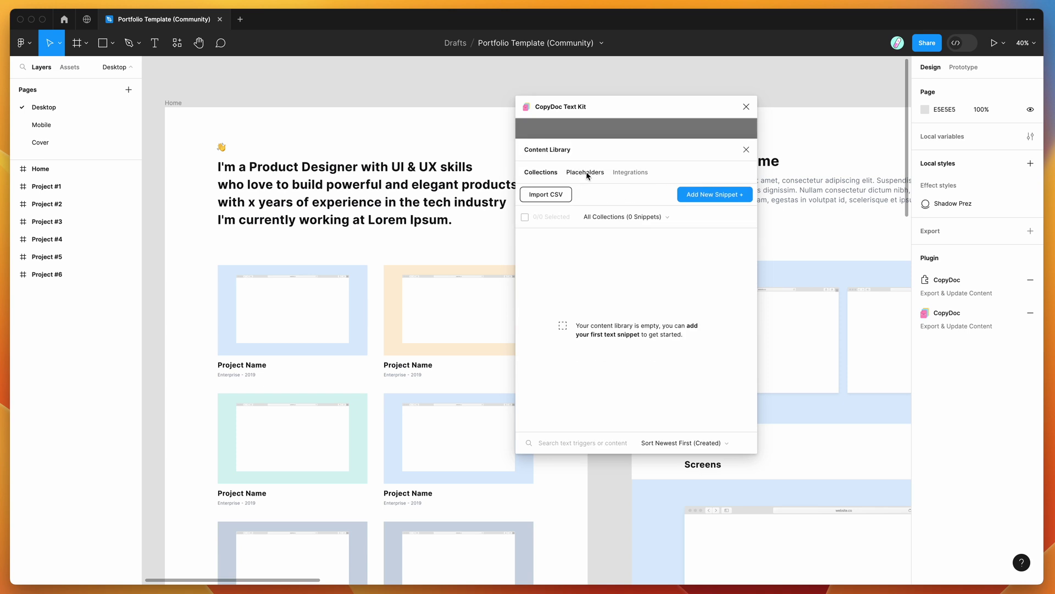
click(583, 174)
drag(610, 106, 694, 91)
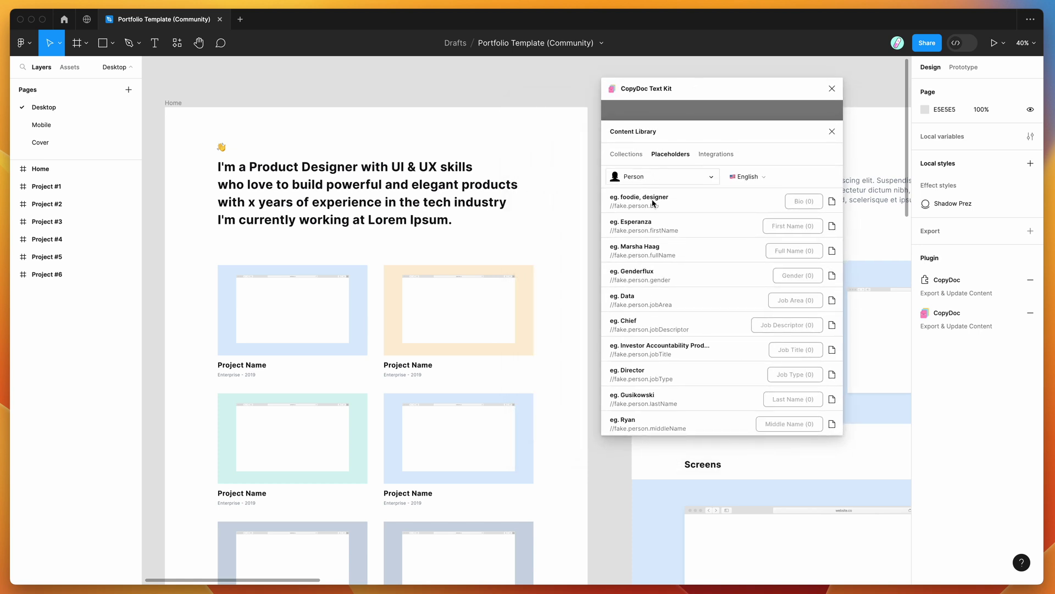
scroll(670, 231, down, 5)
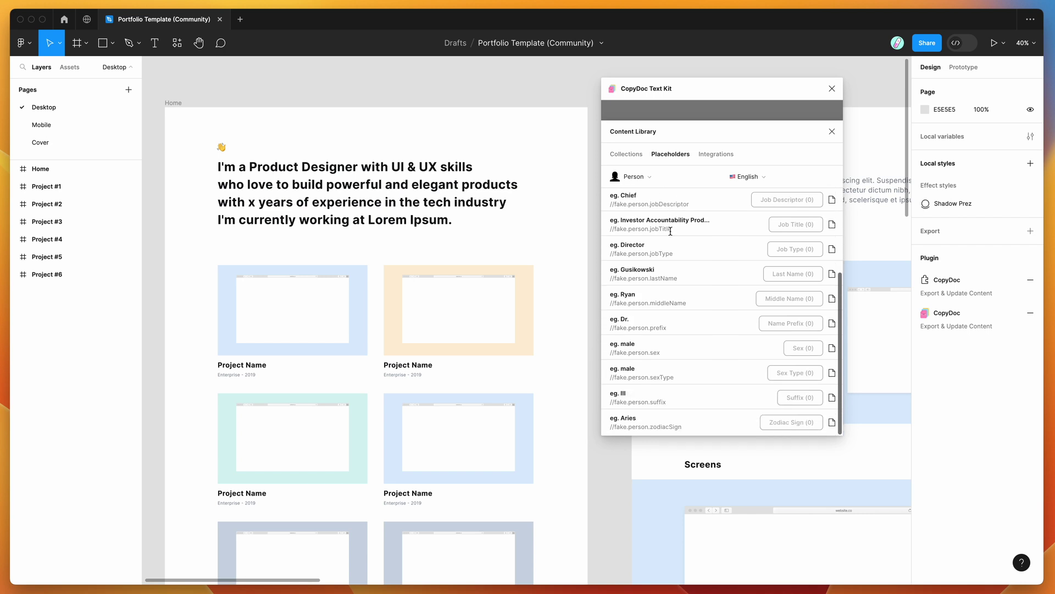
scroll(523, 273, up, 5)
scroll(523, 273, down, 2)
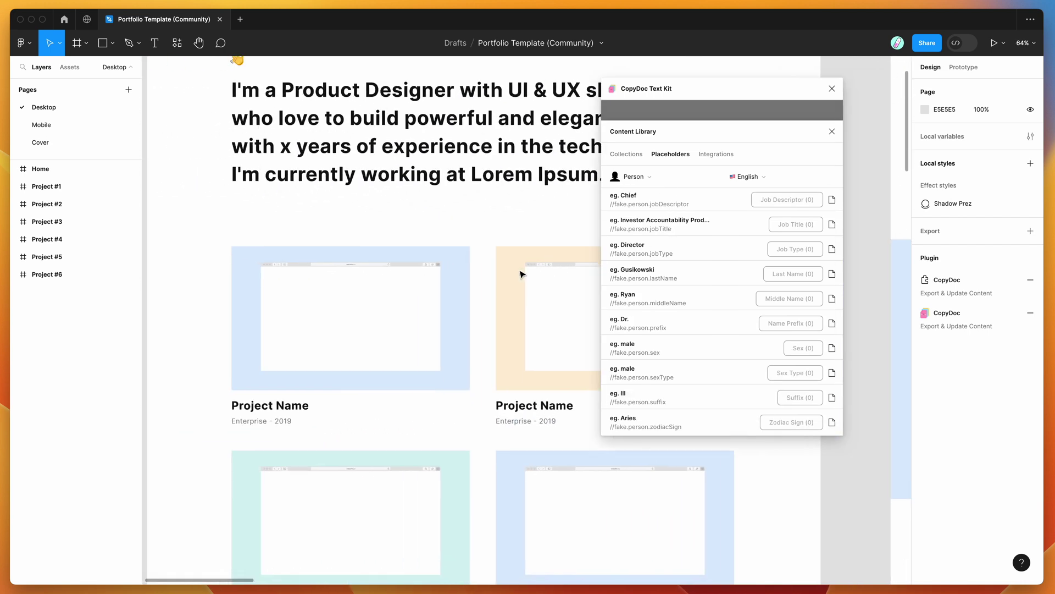
Select the "Enterprise - 2019" text in Thumbnail 1 and fill it with random Full Name placeholders.
scroll(521, 273, down, 2)
scroll(521, 274, up, 2)
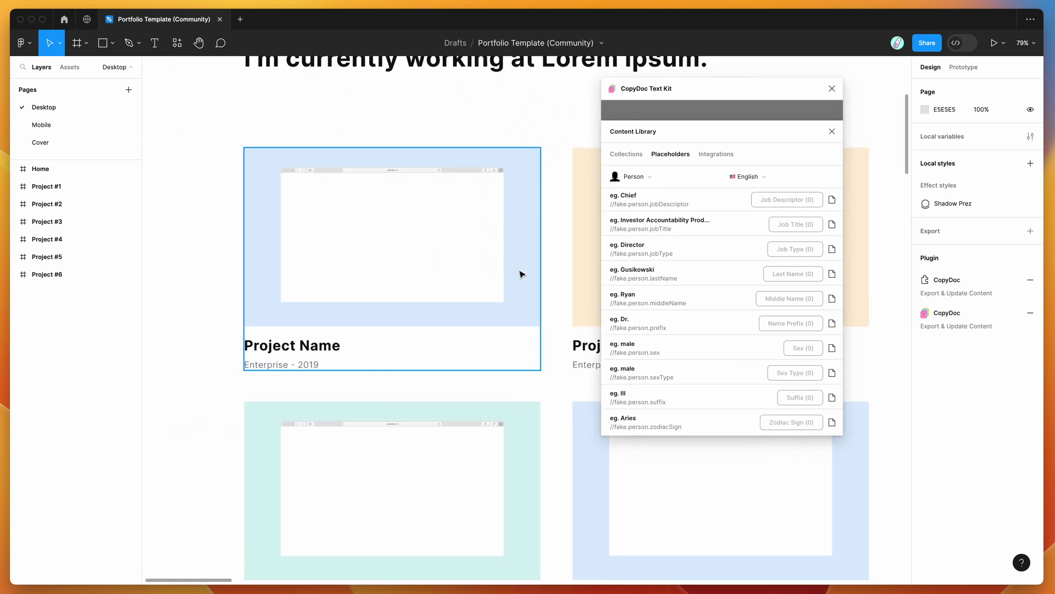
scroll(426, 297, left, 1)
double_click(333, 351)
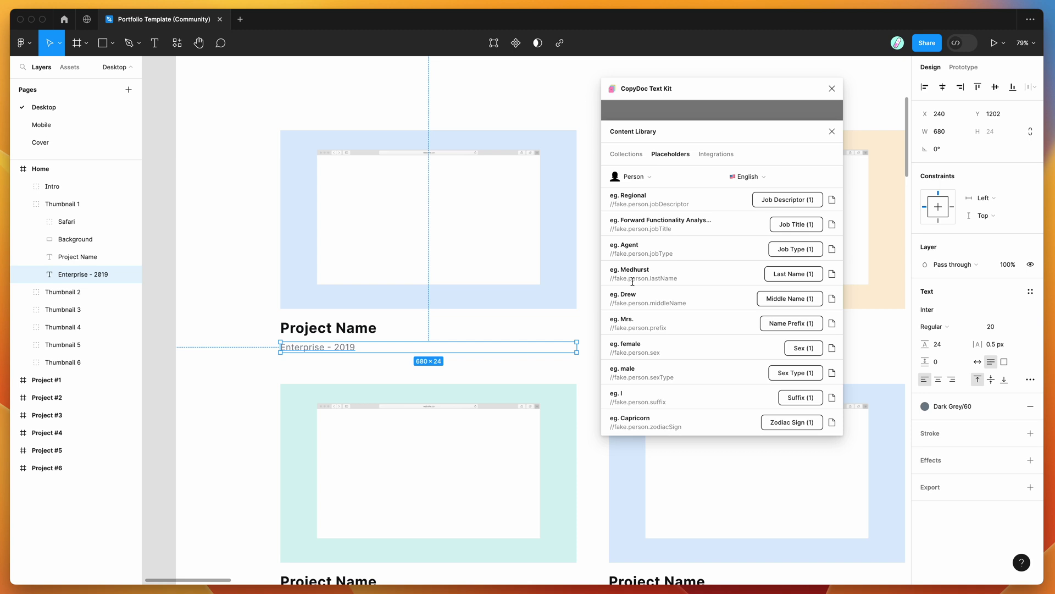
scroll(701, 280, up, 5)
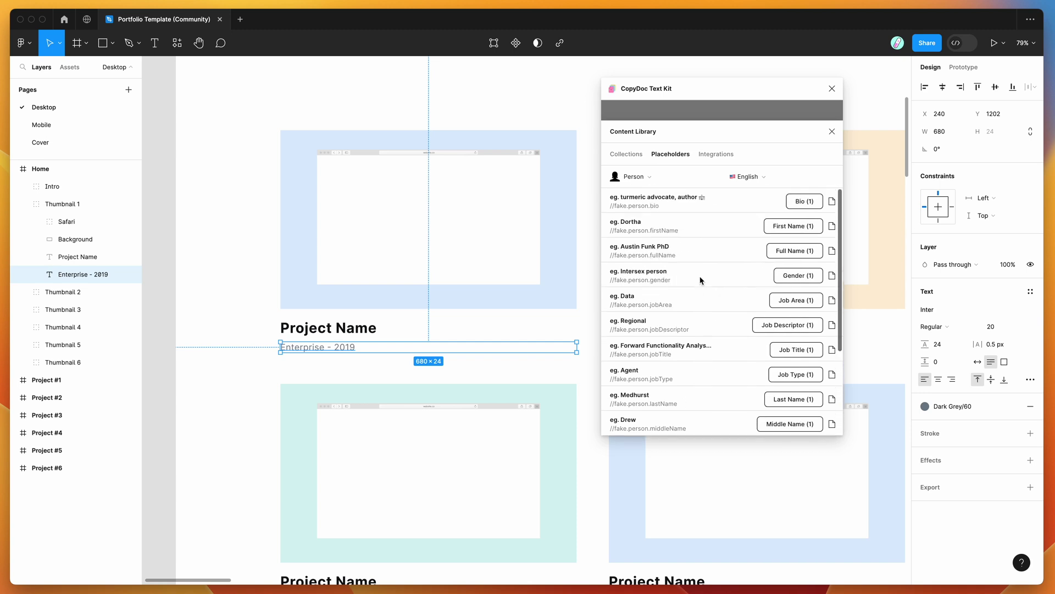
click(790, 254)
click(790, 255)
click(790, 255)
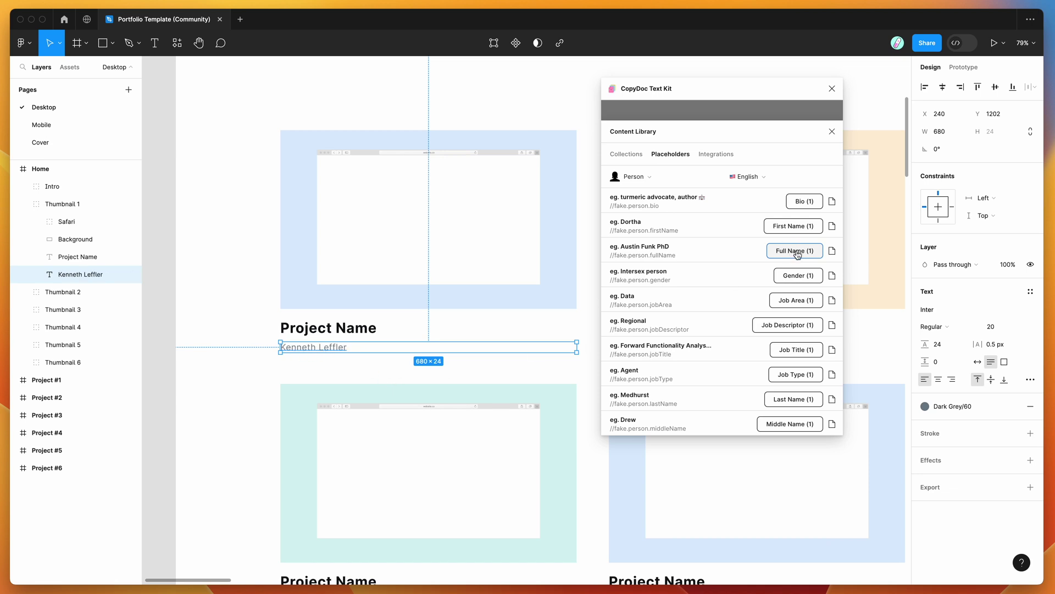
Refill the selected Thumbnail 1 subtitle with First Name, Full Name and Middle Name placeholders, ending on First Name.
click(785, 229)
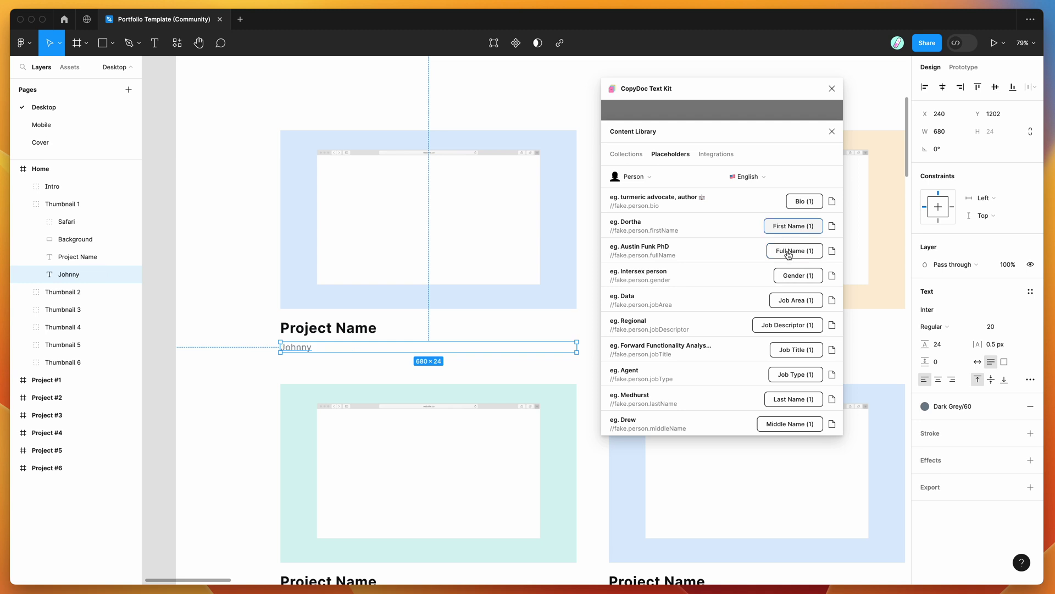
click(789, 252)
scroll(787, 250, down, 5)
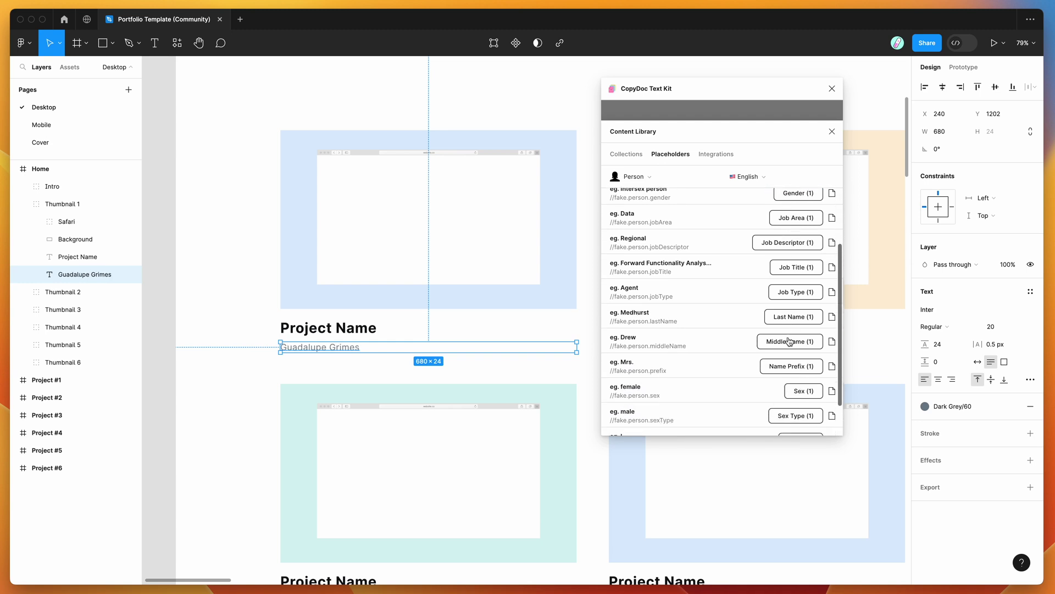
click(789, 342)
scroll(770, 335, down, 2)
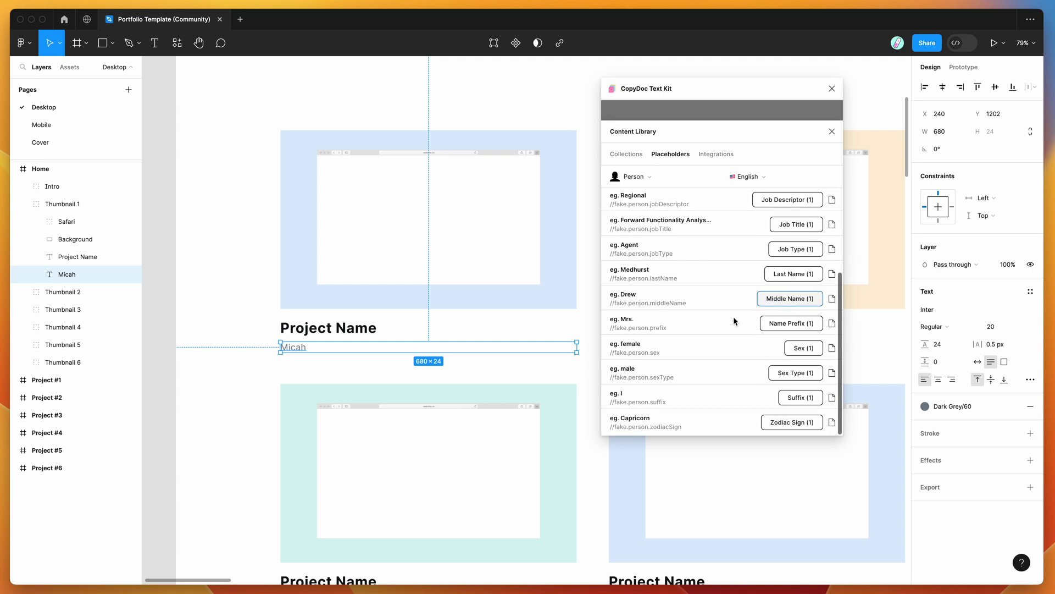
scroll(745, 372, up, 3)
scroll(744, 373, up, 1)
click(797, 226)
Switch the placeholder category to Animals and fill the selected subtitle with a Dog placeholder.
click(652, 179)
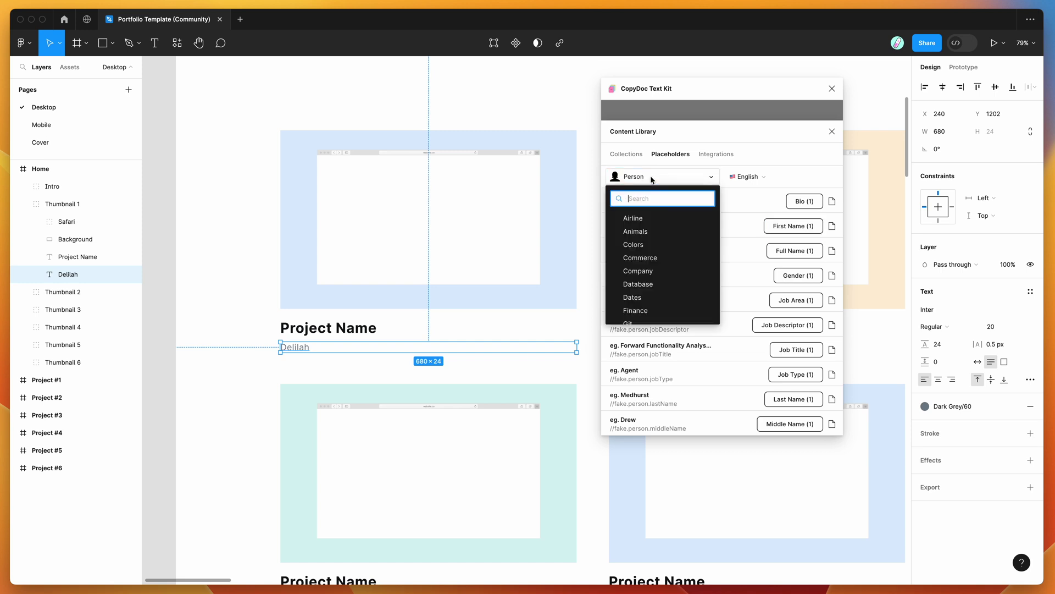
click(656, 230)
scroll(699, 270, down, 3)
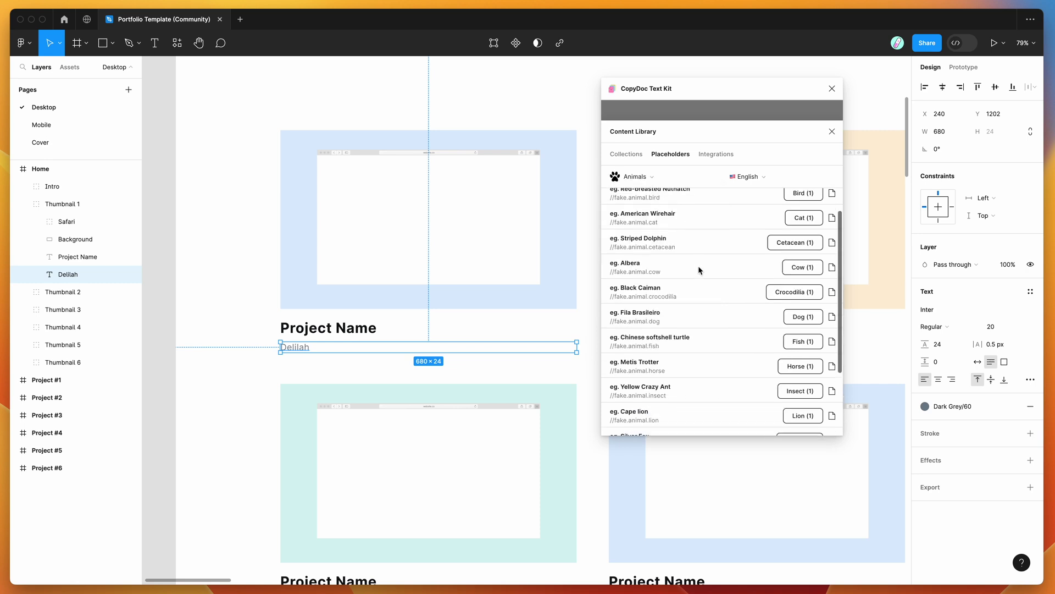
click(804, 269)
scroll(804, 273, up, 1)
scroll(804, 275, down, 1)
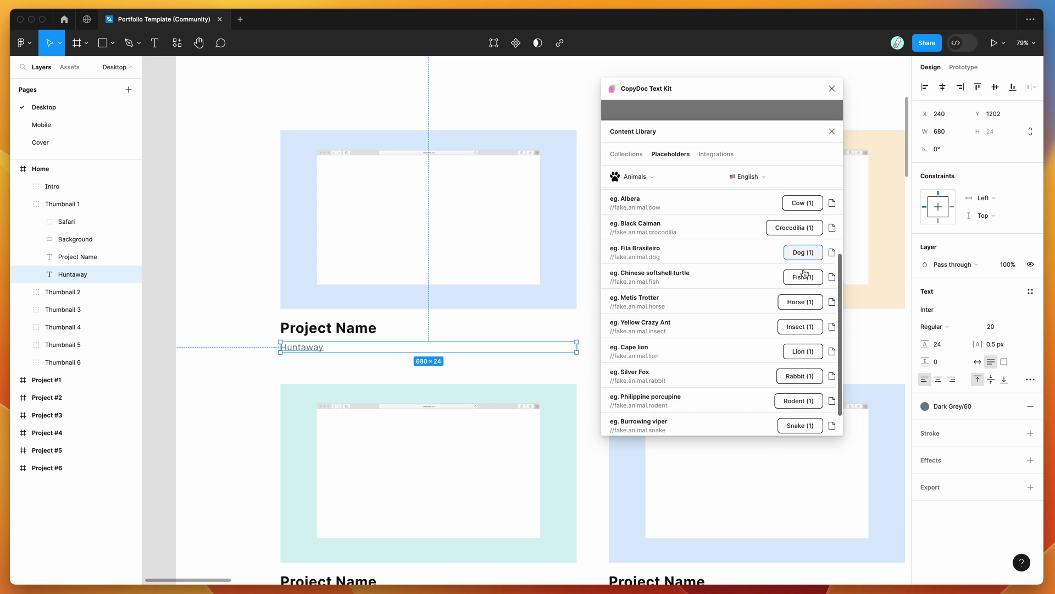
Replace the selected subtitle with a Horse placeholder, ending on a newly generated Dog placeholder.
click(800, 300)
click(794, 305)
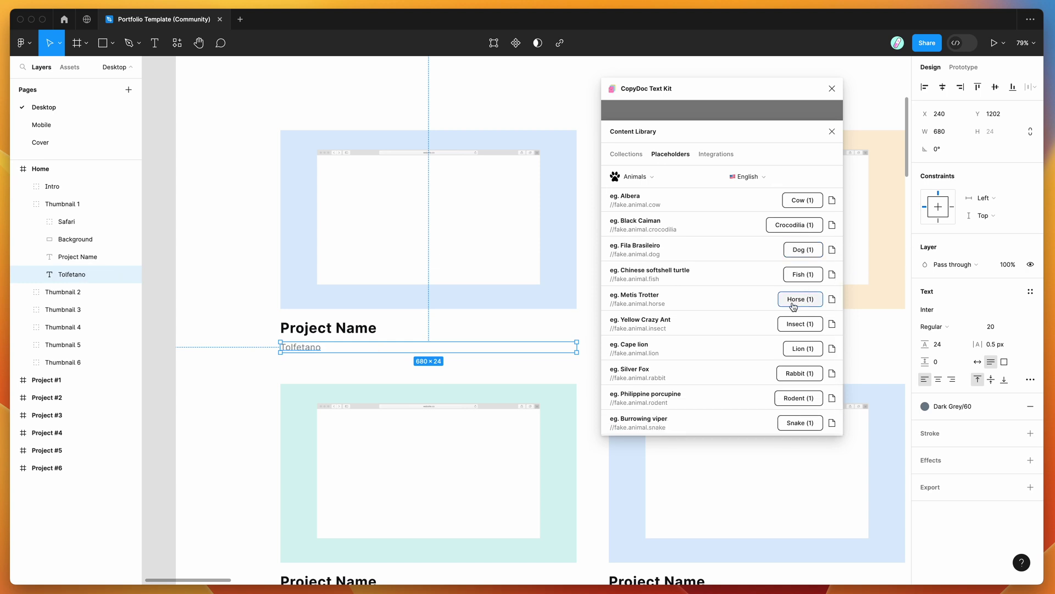
click(792, 253)
click(791, 254)
click(791, 254)
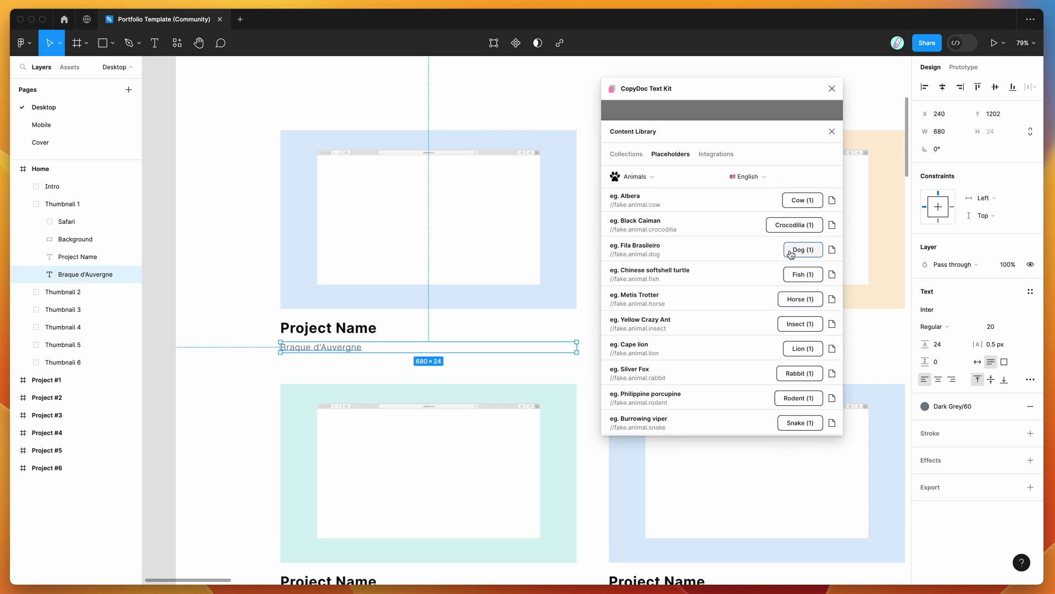
Switch the placeholder category to Internet and fill the selected subtitle with several random Example Email placeholders.
click(642, 181)
scroll(659, 255, down, 3)
scroll(660, 257, down, 2)
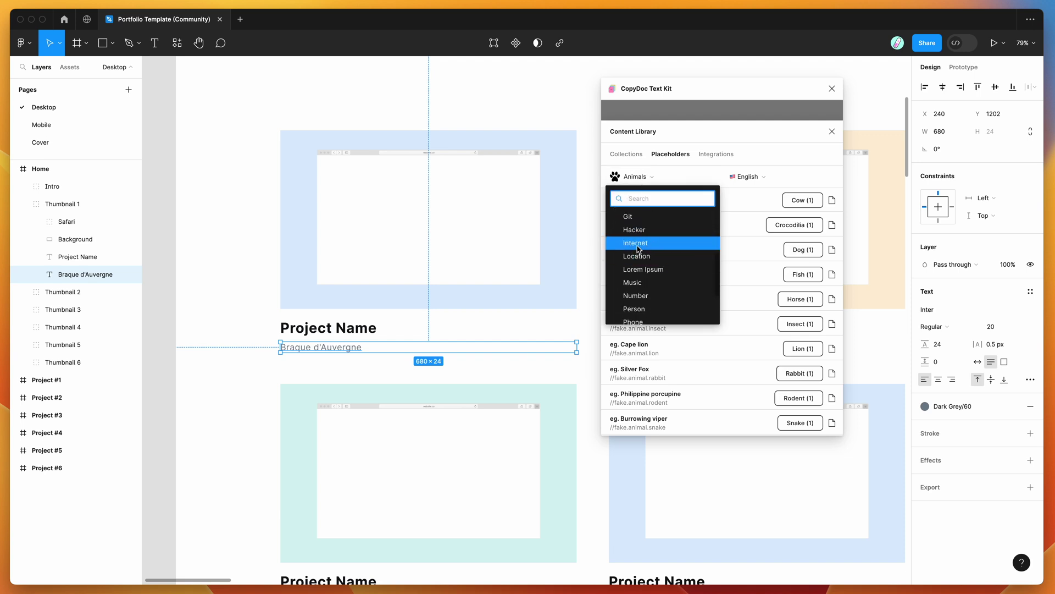
click(638, 244)
scroll(709, 265, down, 1)
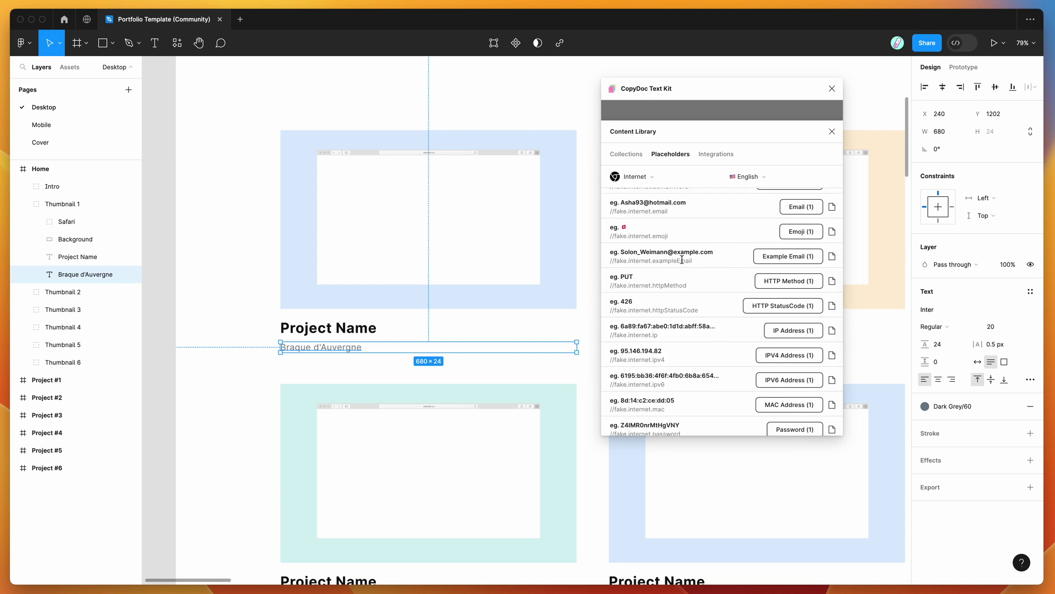
click(778, 257)
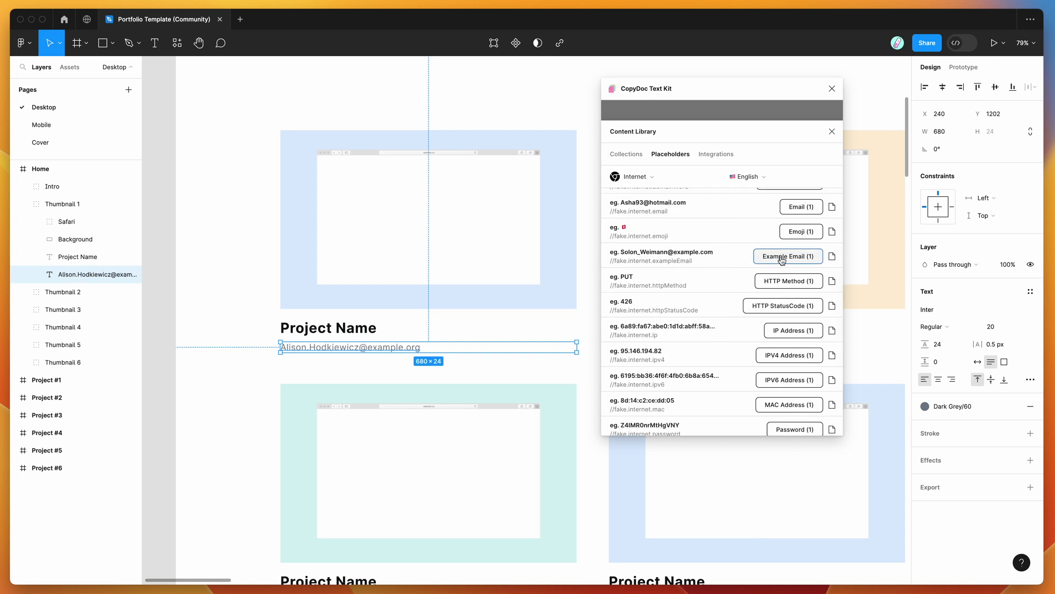
click(781, 260)
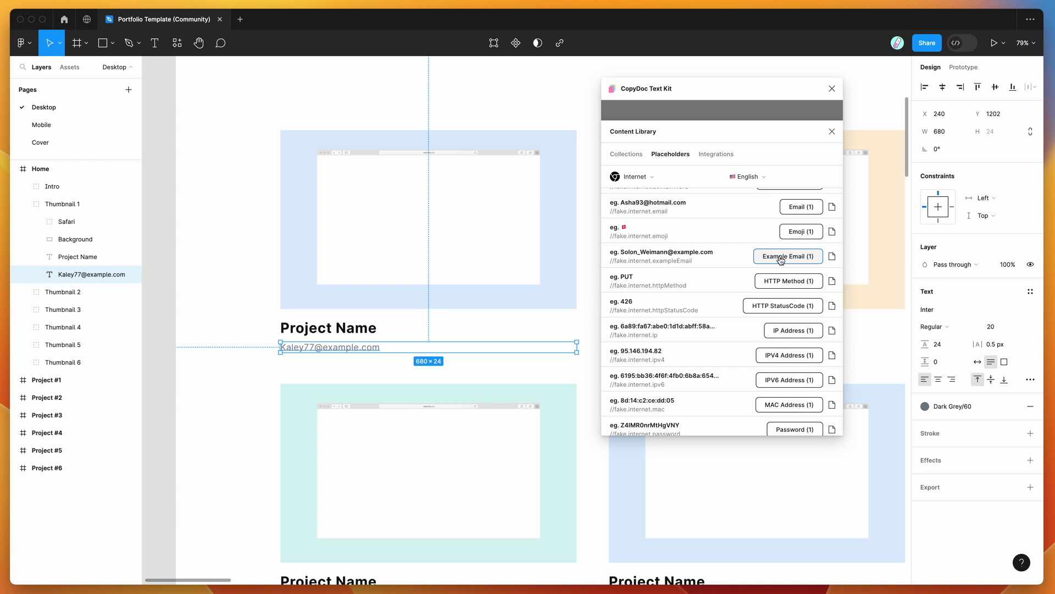
click(791, 260)
Refill the selected subtitle repeatedly with Email placeholders and look through the remaining Internet placeholders.
scroll(790, 260, up, 4)
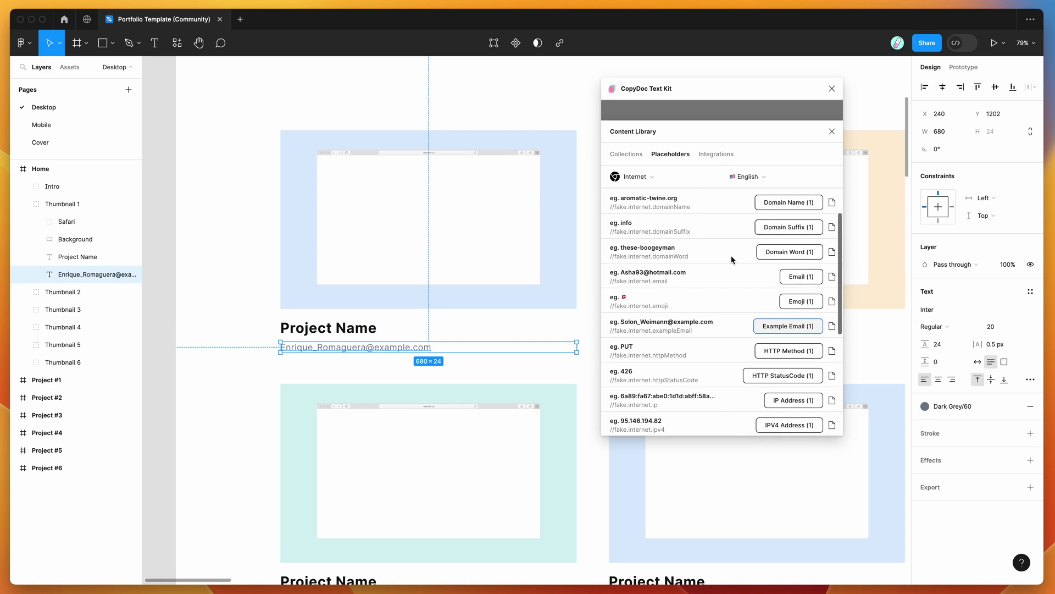
click(798, 289)
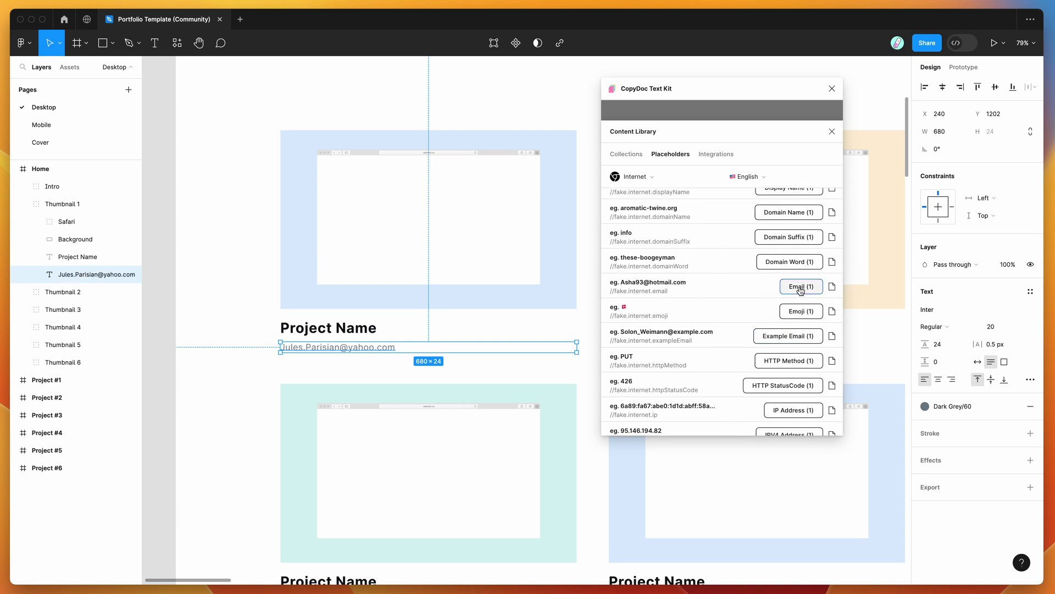
click(800, 290)
click(797, 289)
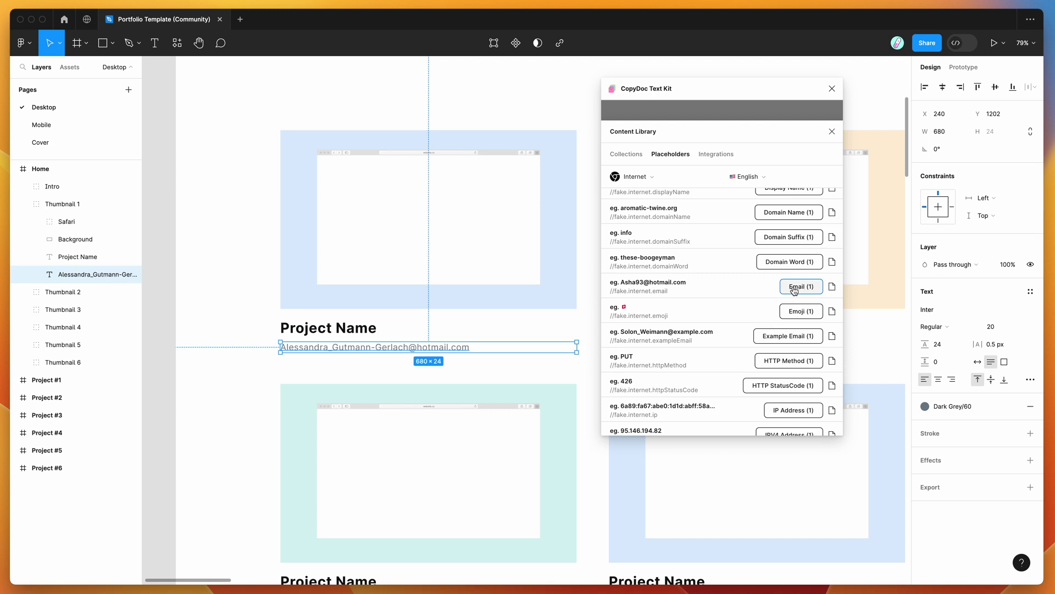
click(800, 287)
click(799, 287)
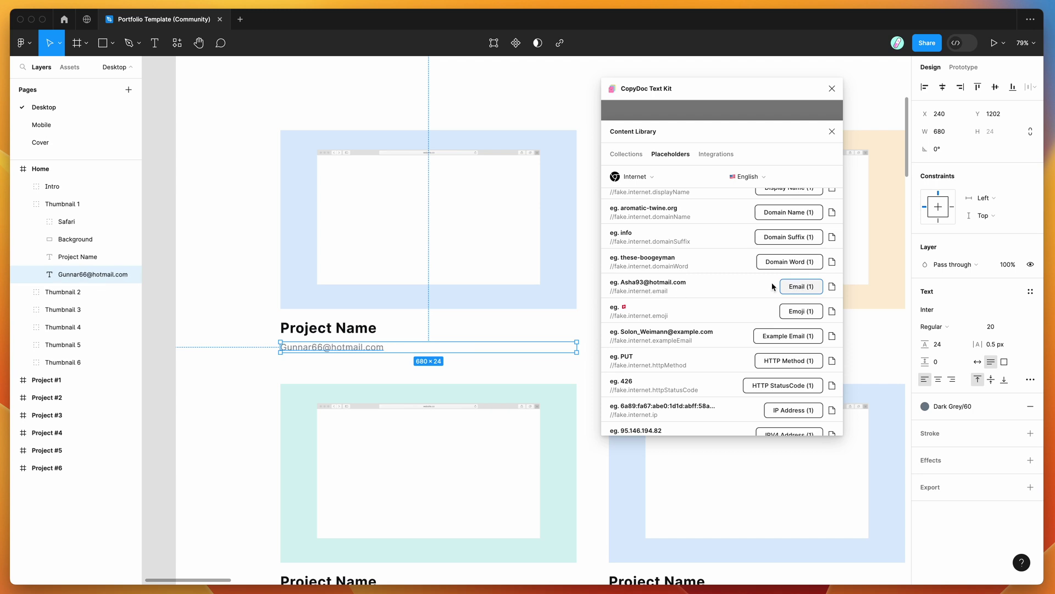
scroll(687, 274, up, 1)
scroll(688, 275, down, 10)
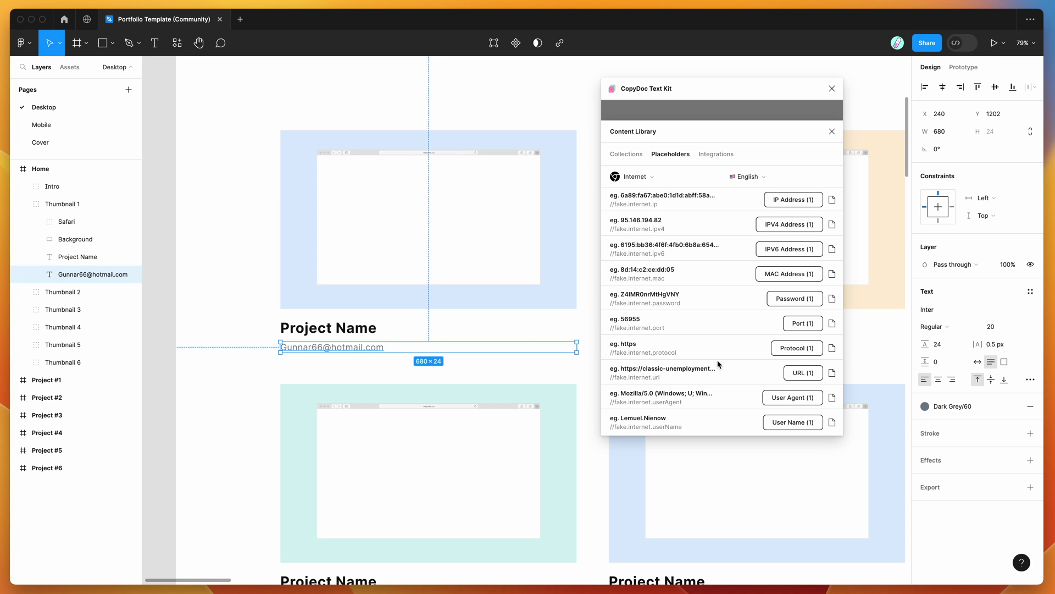
View the Words placeholder category, switch to Lorem Ipsum and fill the selected subtitle with a Paragraph placeholder.
click(646, 176)
scroll(659, 242, down, 3)
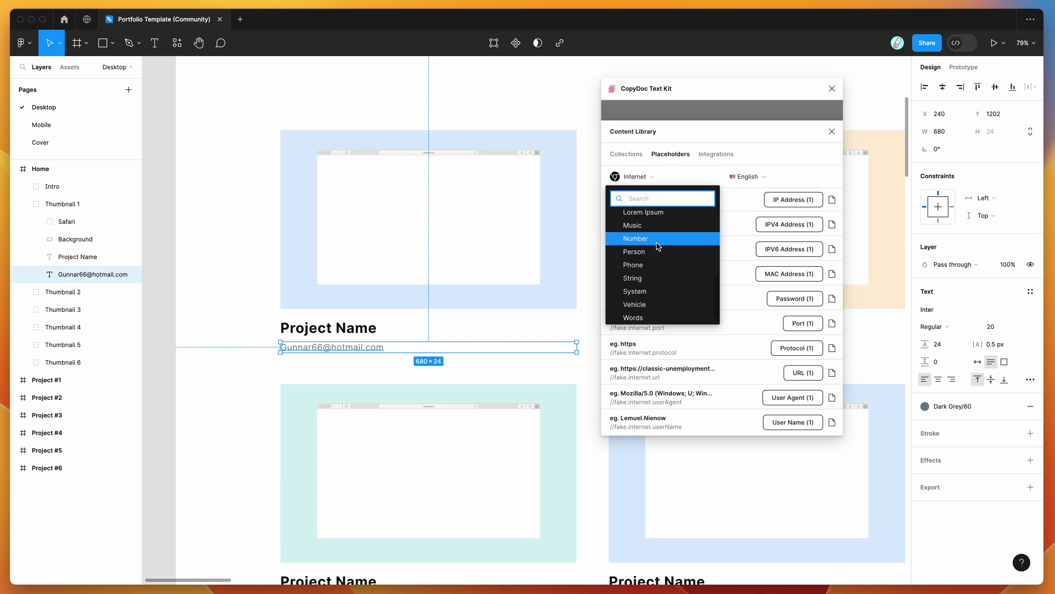
click(654, 313)
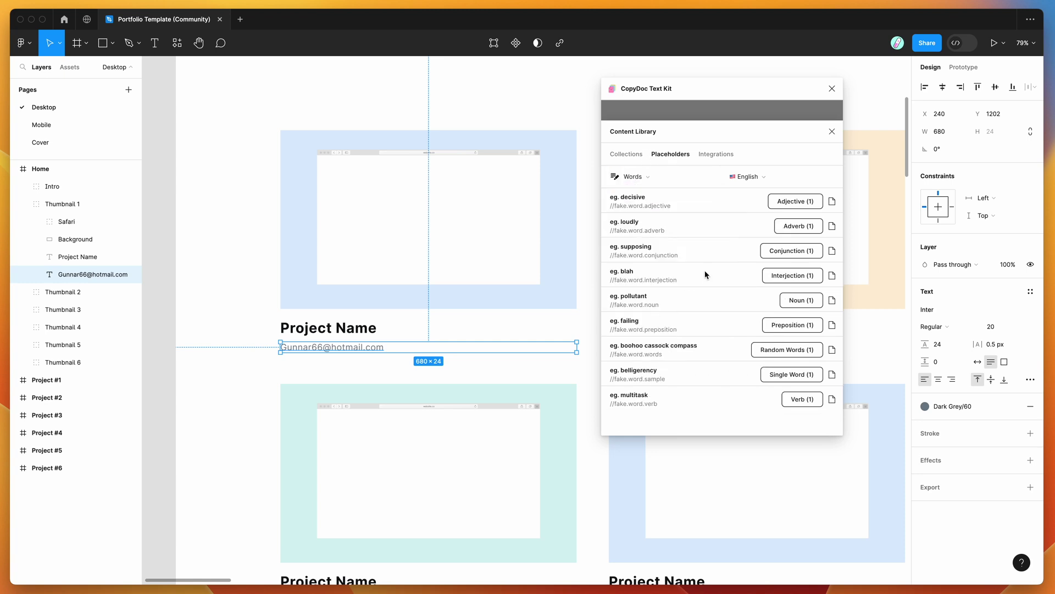
click(659, 177)
scroll(667, 266, up, 3)
click(654, 240)
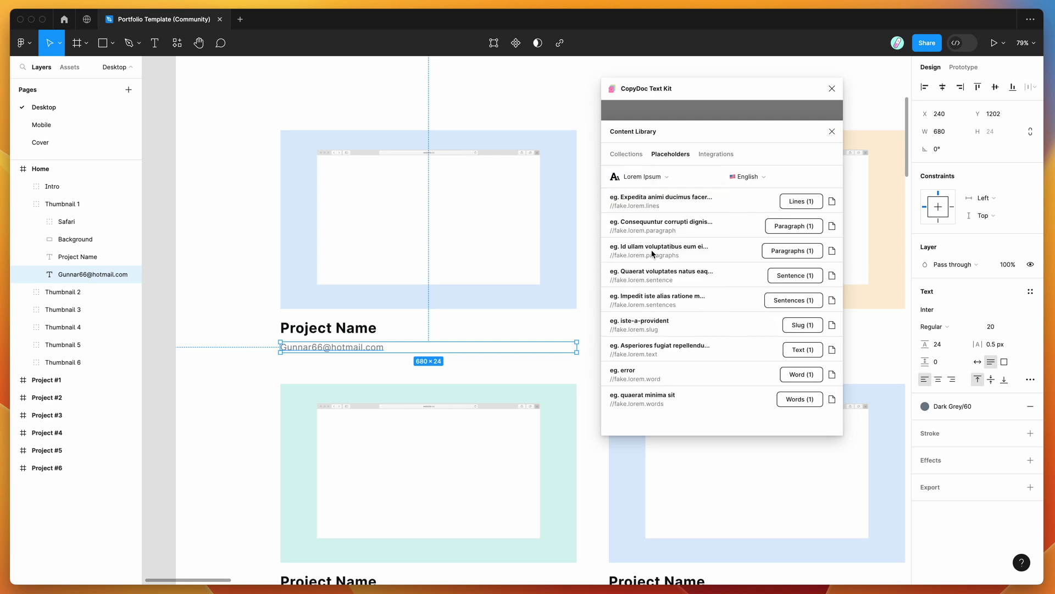
click(785, 229)
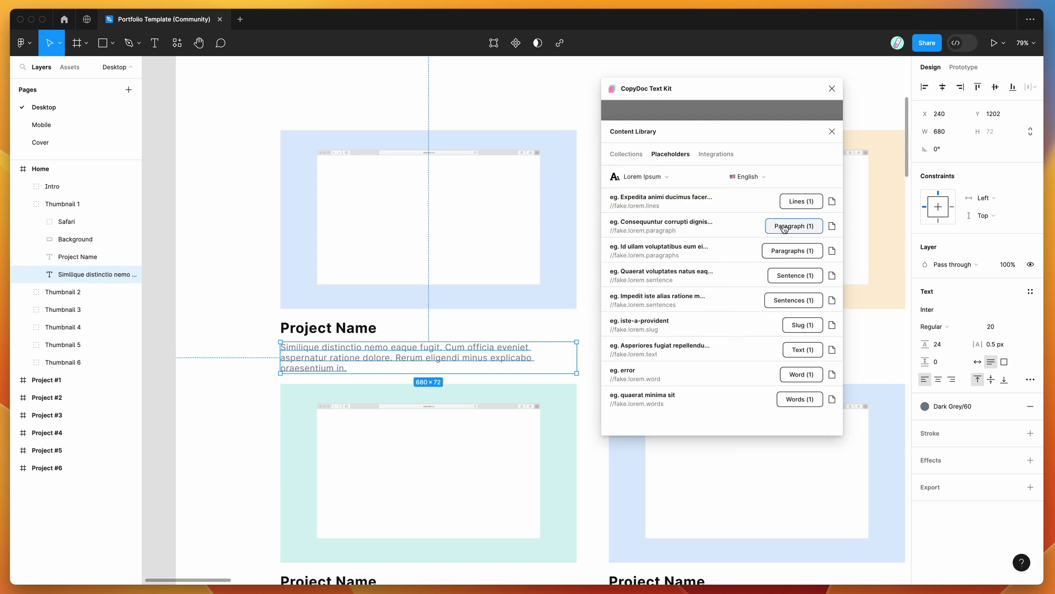
Refill the selected subtitle with a Lorem Ipsum Sentence placeholder, ending on a Lines placeholder.
click(790, 277)
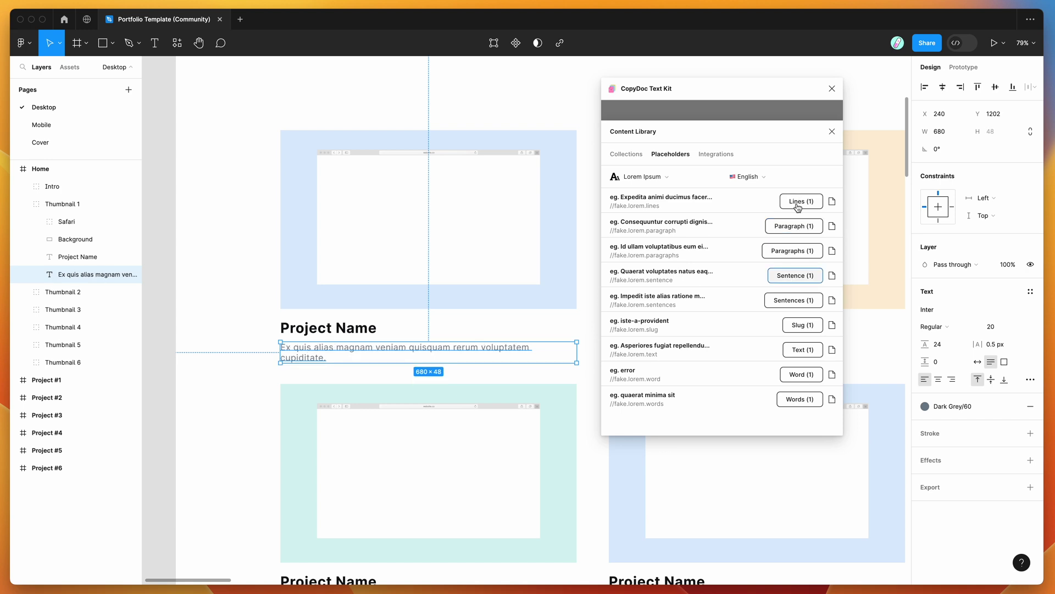
click(797, 202)
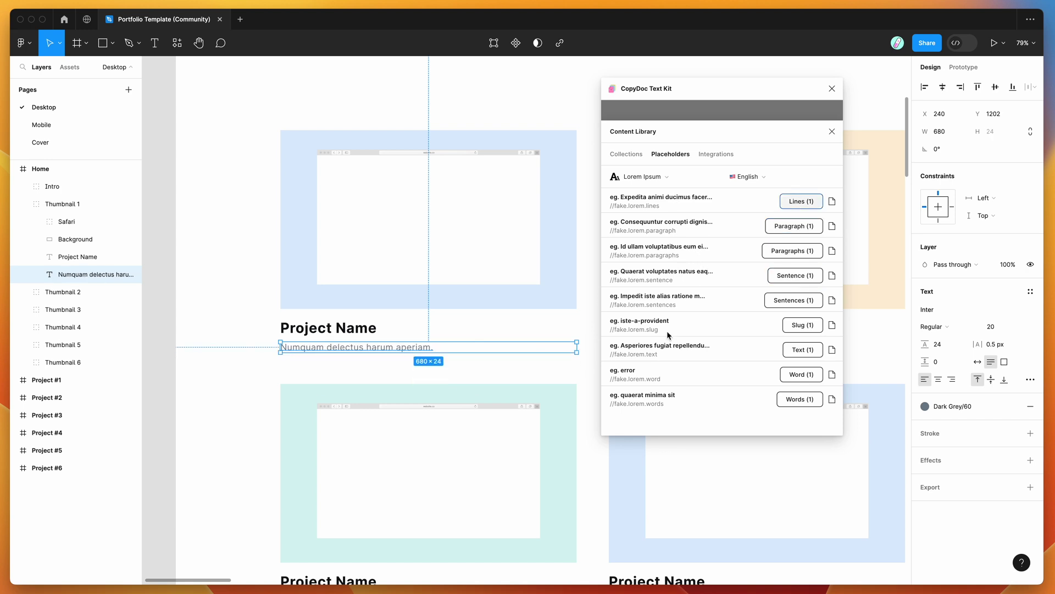
Copy the Lorem Ipsum Paragraph placeholder and paste it after Project #1's Before After heading, pasting once more over the inserted text.
scroll(581, 313, down, 6)
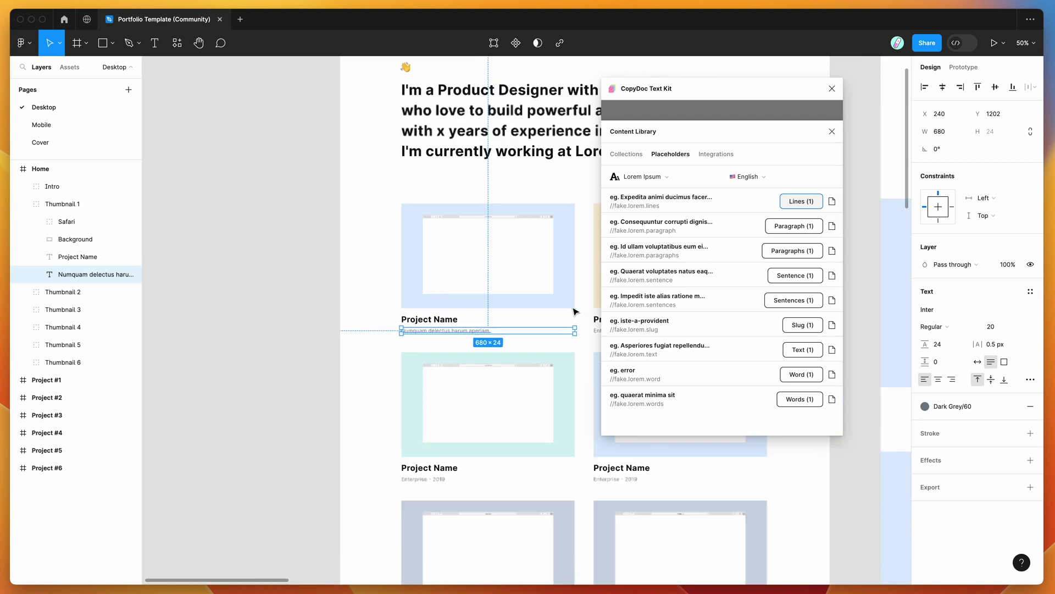
scroll(575, 311, right, 3)
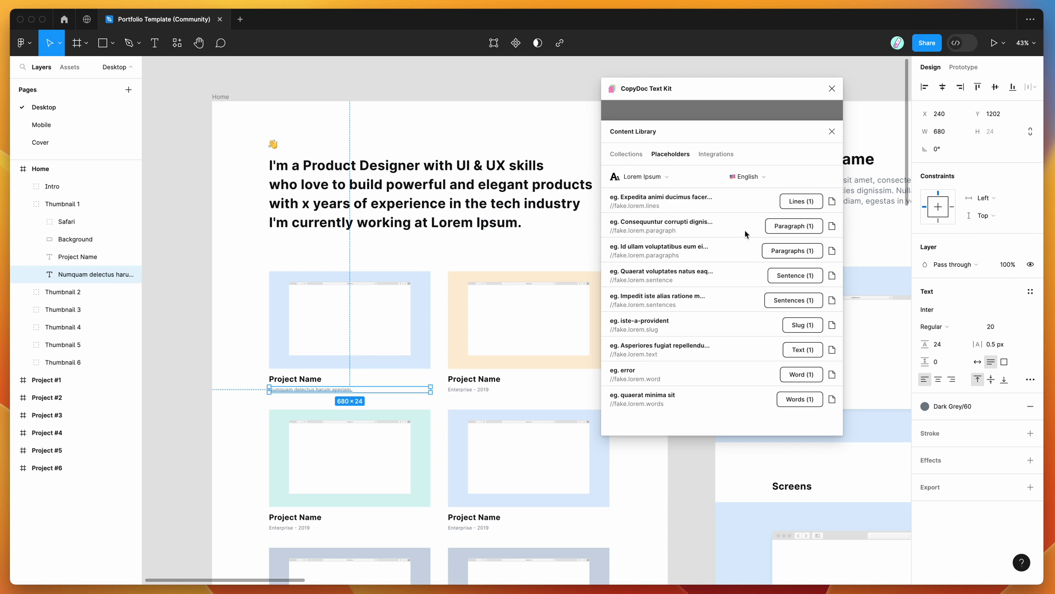
click(832, 227)
scroll(455, 224, right, 10)
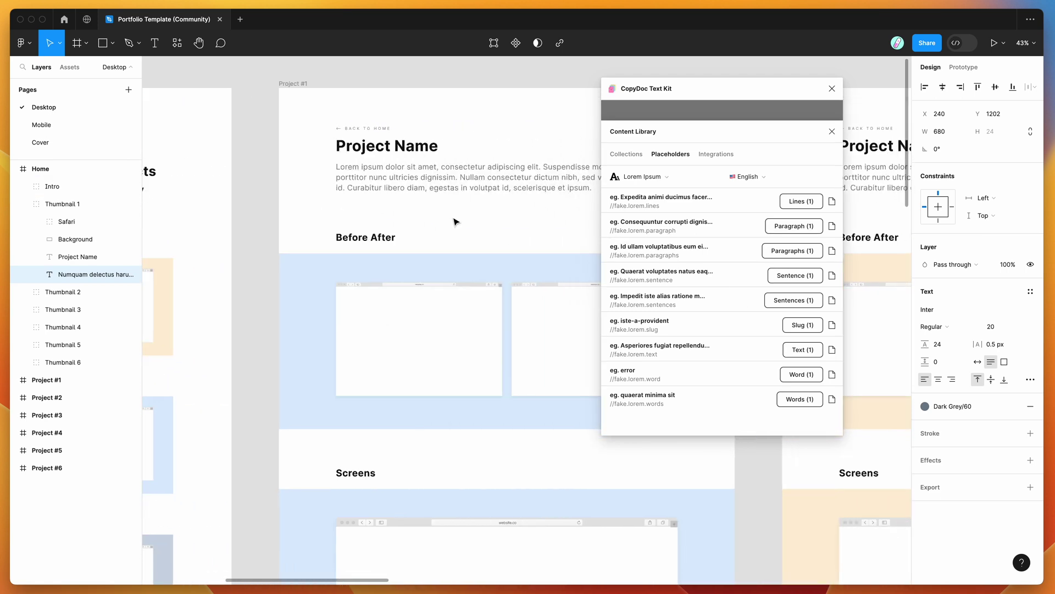
scroll(454, 223, down, 1)
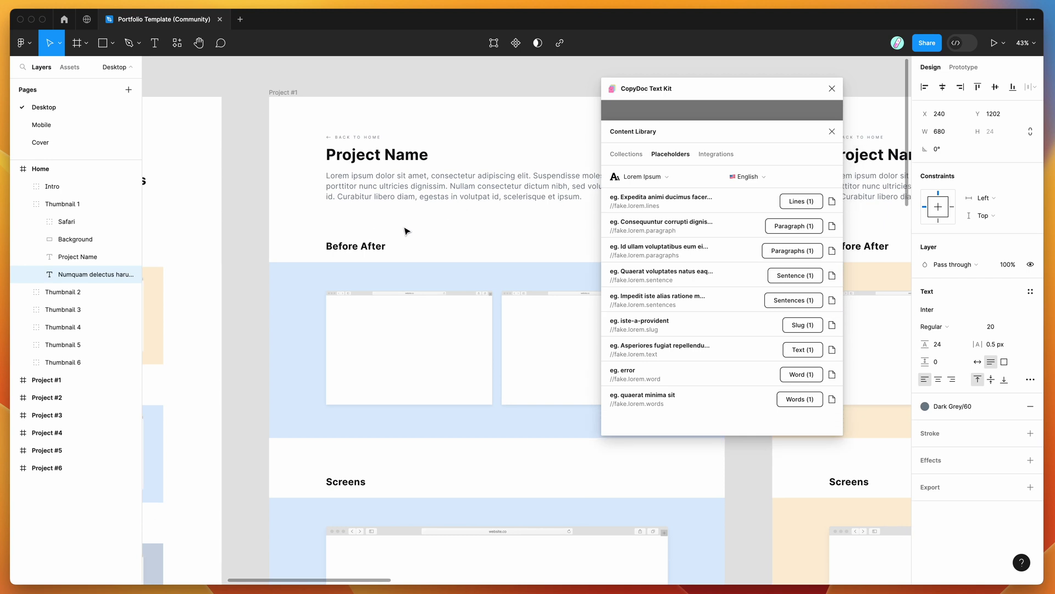
double_click(352, 254)
key(Return)
click(399, 245)
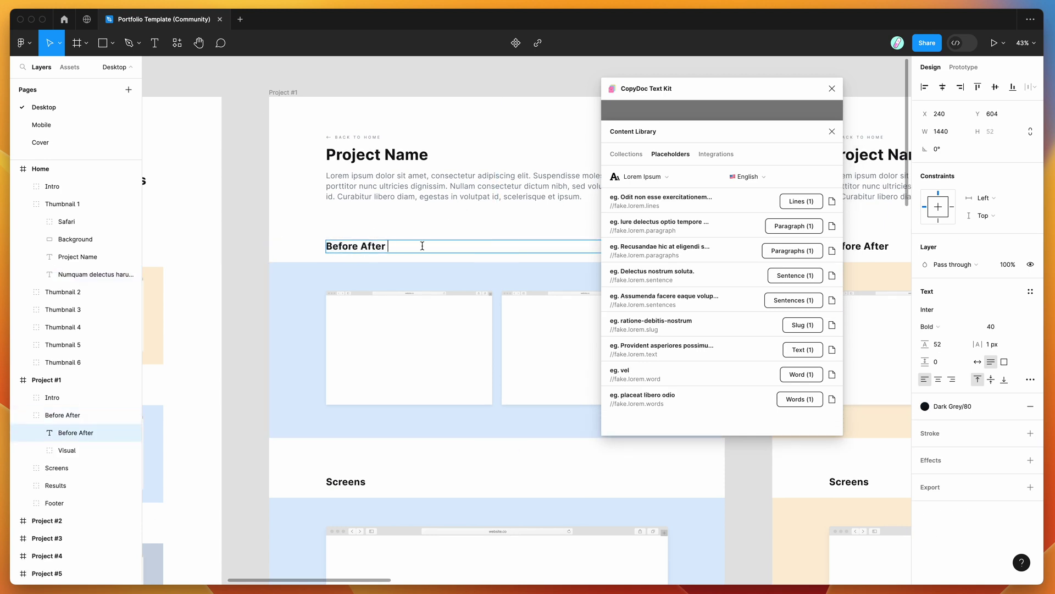
key(ctrl+v)
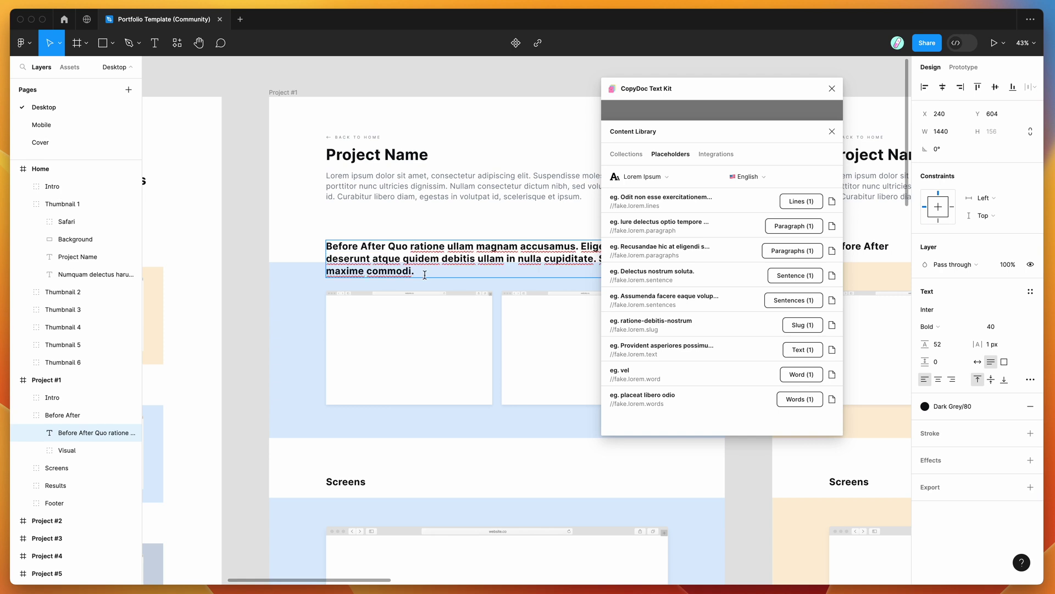
drag(425, 272, 389, 246)
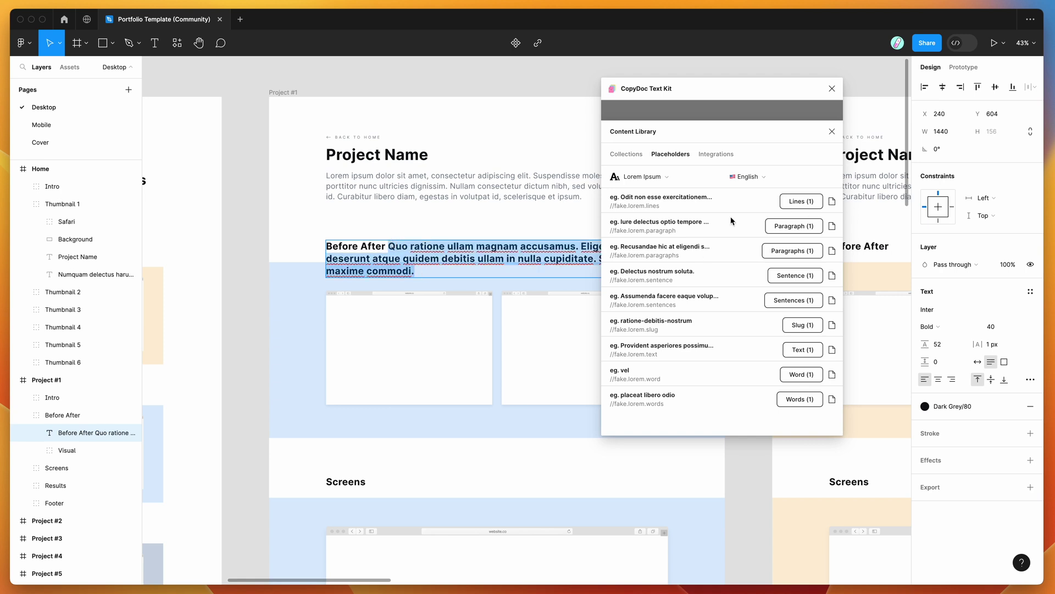
key(ctrl+v)
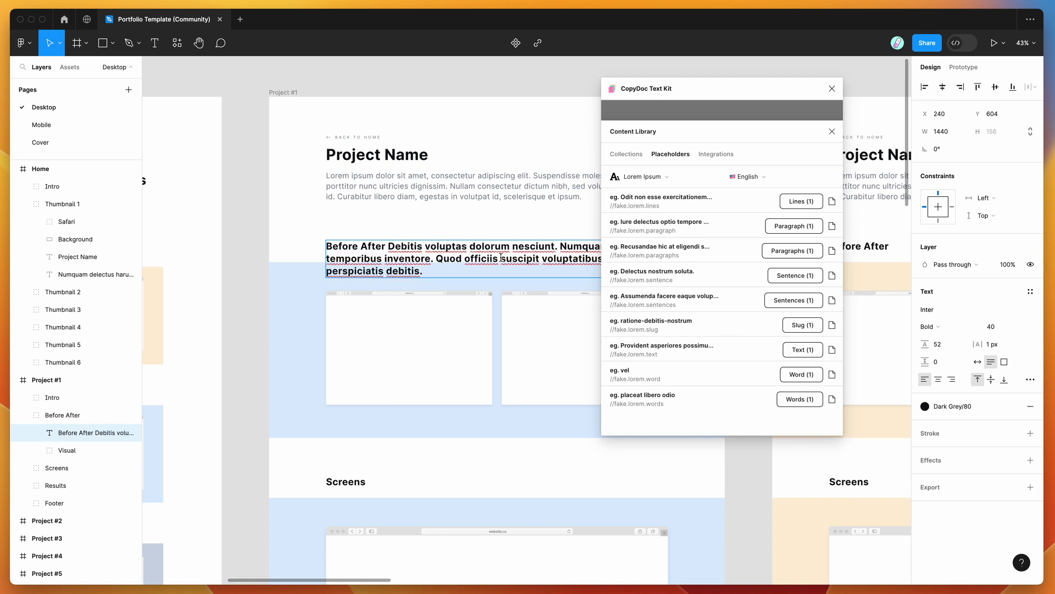
Replace the pasted paragraph in the Before After heading with the typed shortcut //fake.lorem. and undo the placeholder text expanded from it.
drag(388, 247, 438, 273)
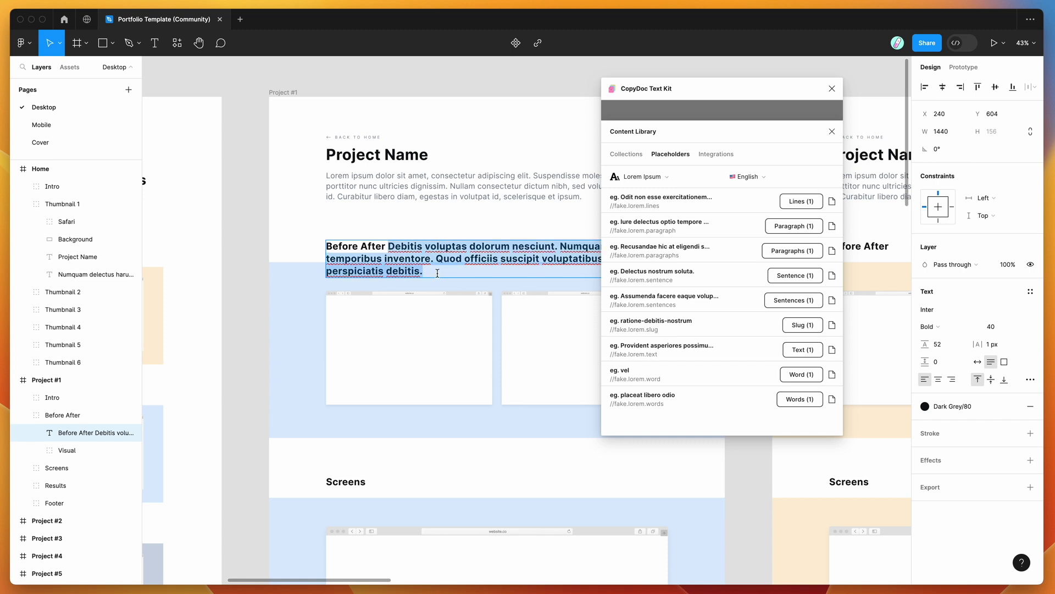
key(BackSpace)
text(//fake.loreum)
key(BackSpace)
key(BackSpace)
text(m)
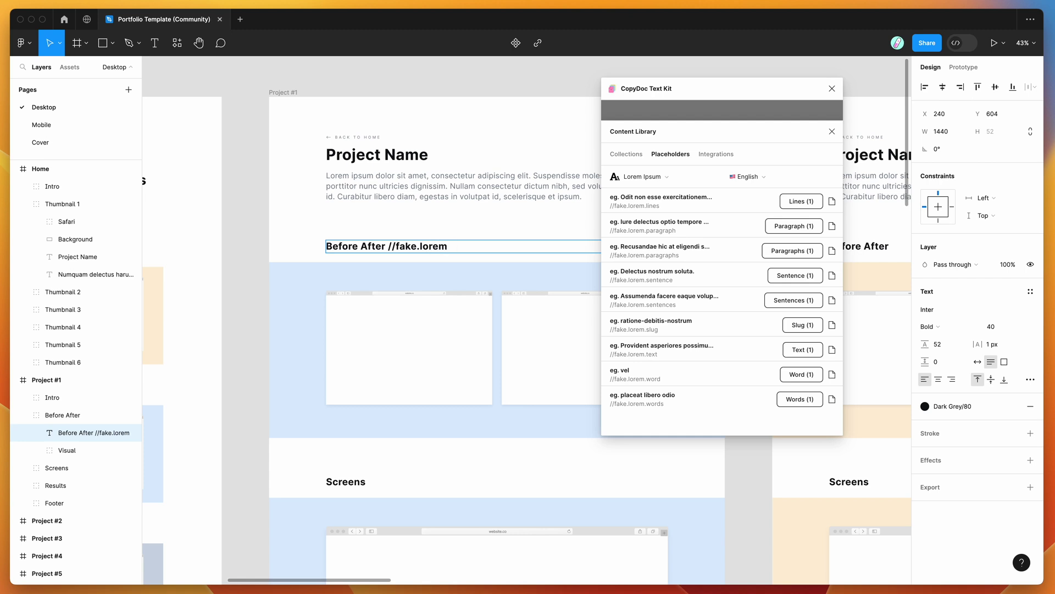
text(.)
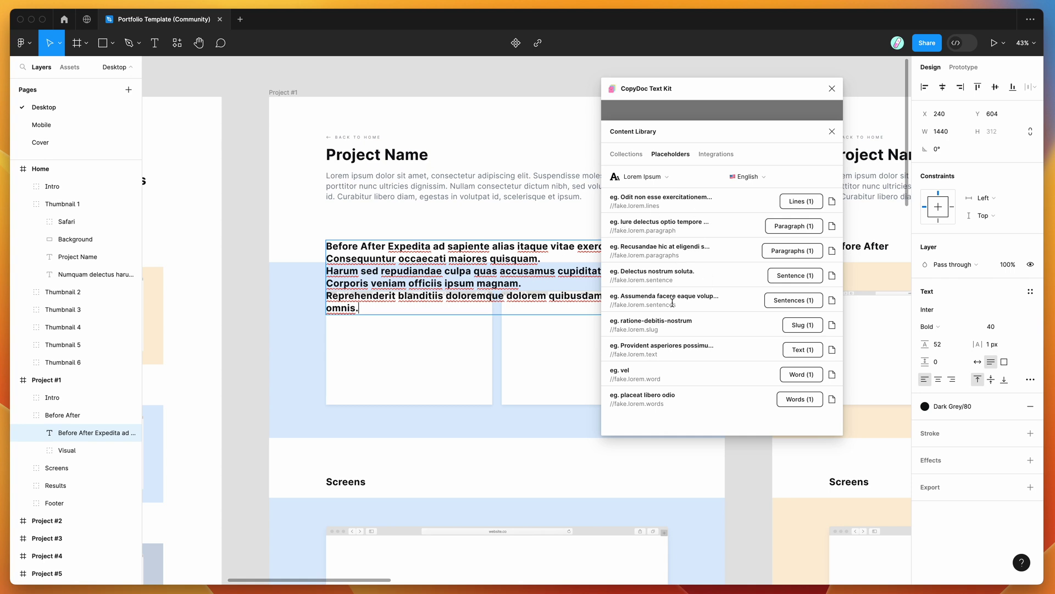
key(ctrl+z)
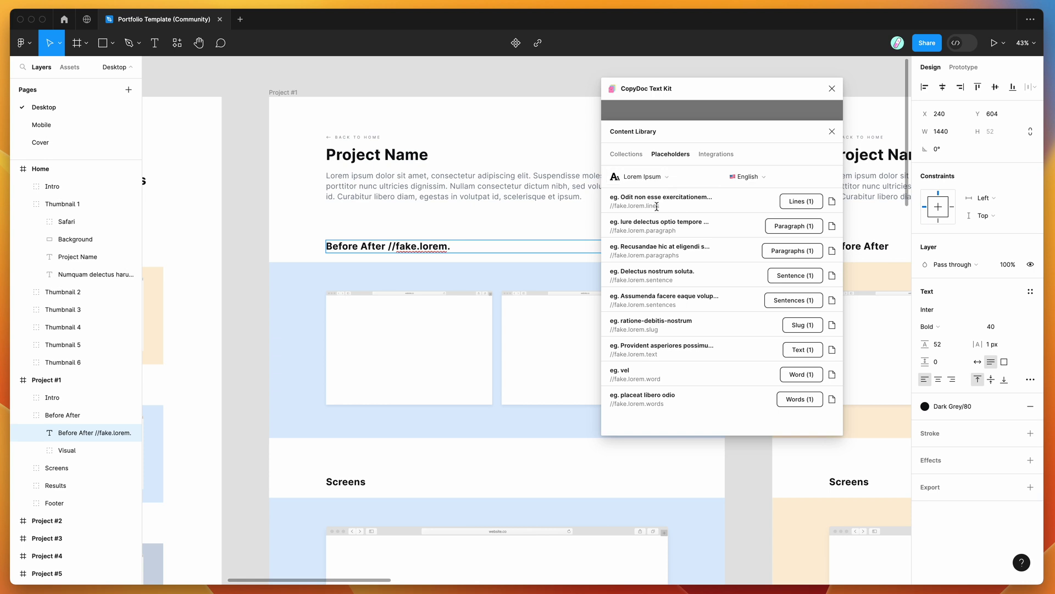
Start a new snippet in the library's Collections with the trigger name subheading and a new collection named Titles.
click(619, 156)
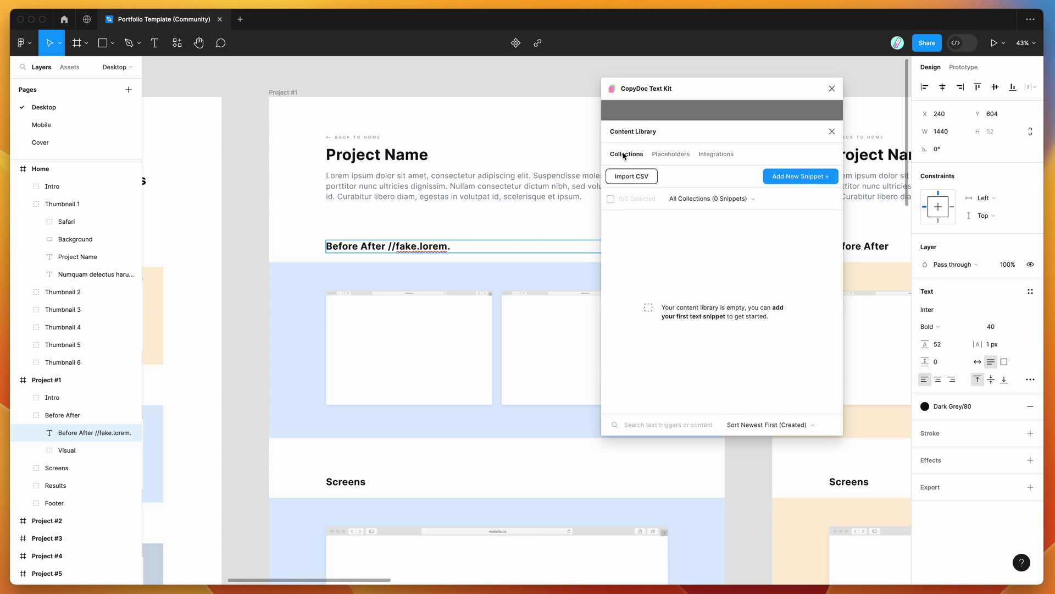
click(791, 180)
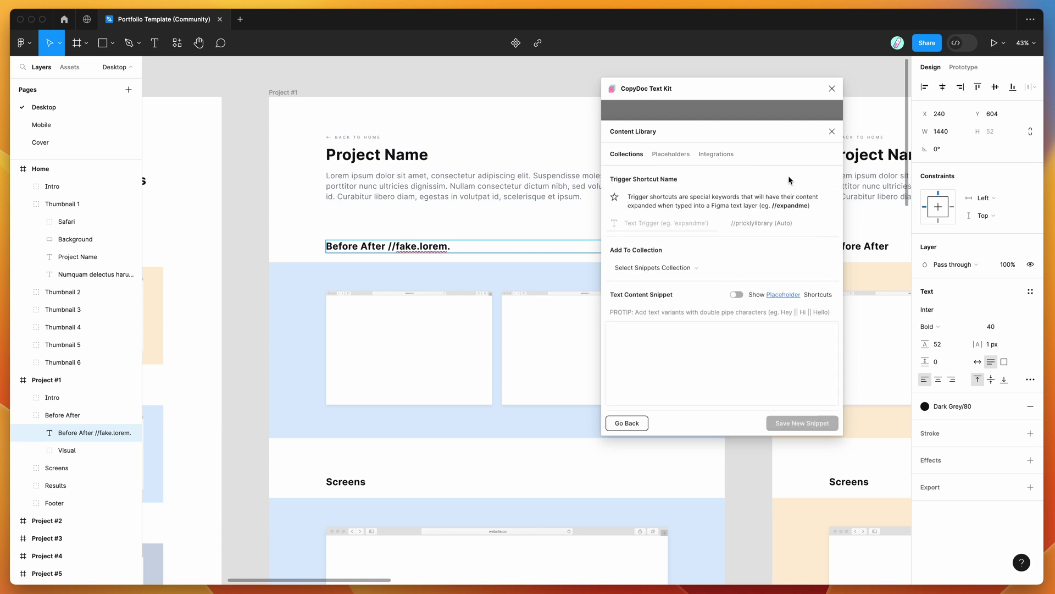
click(646, 227)
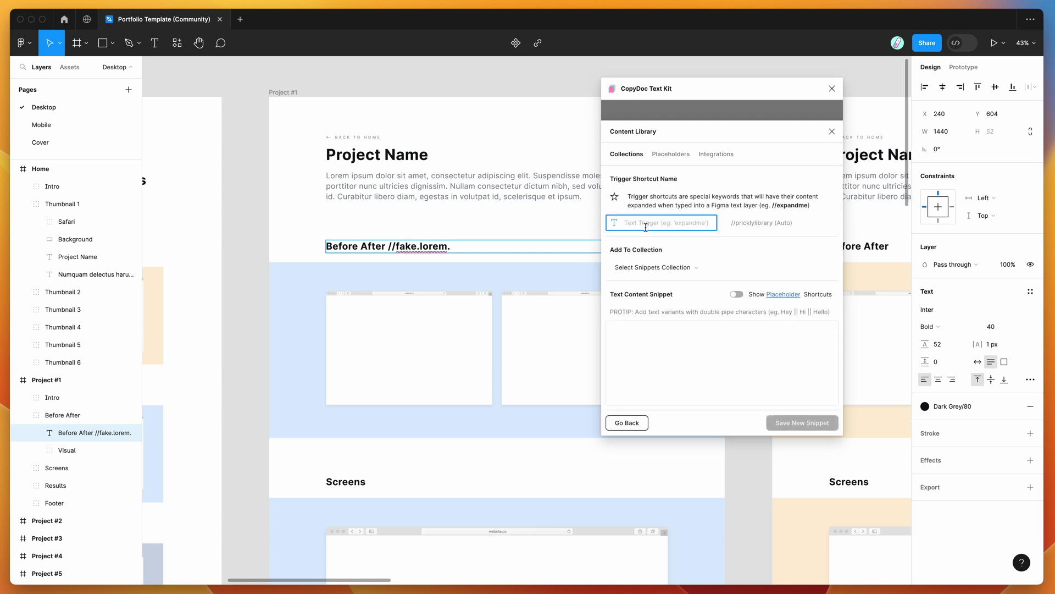
text(subhead)
click(655, 270)
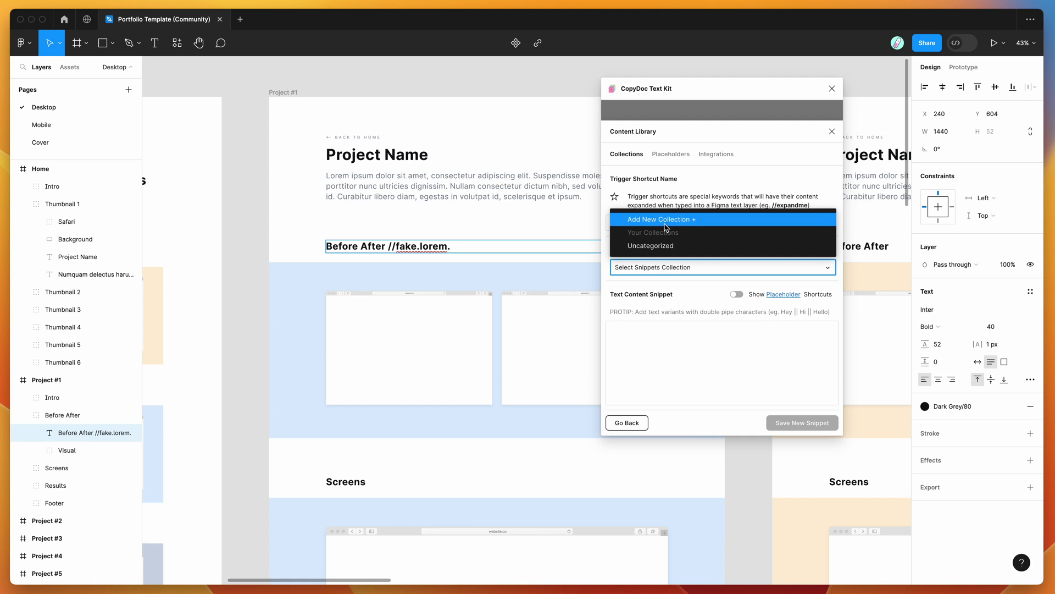
click(663, 220)
click(663, 269)
text(Titles)
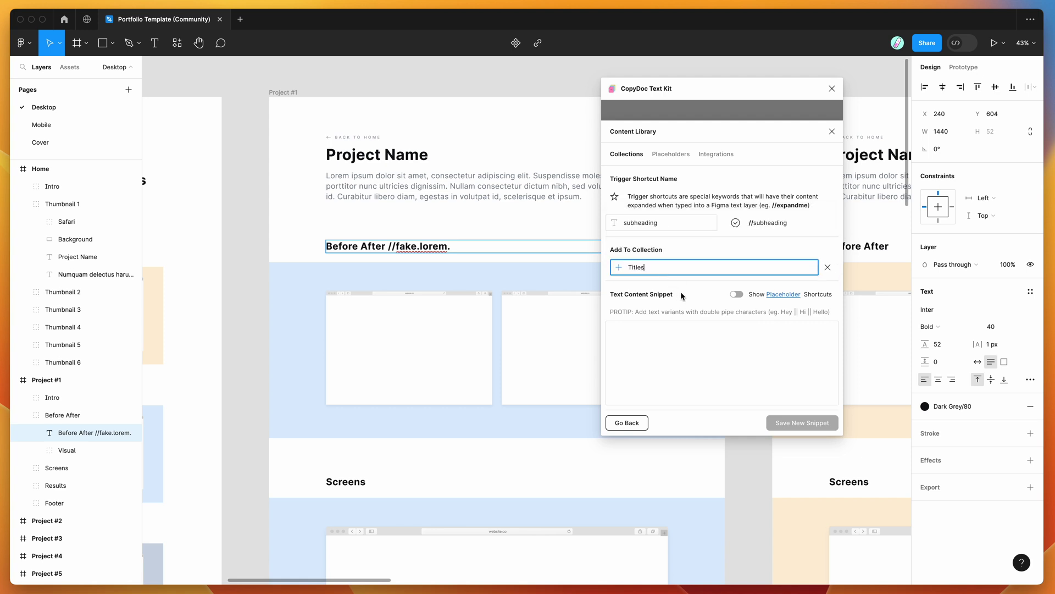
click(681, 297)
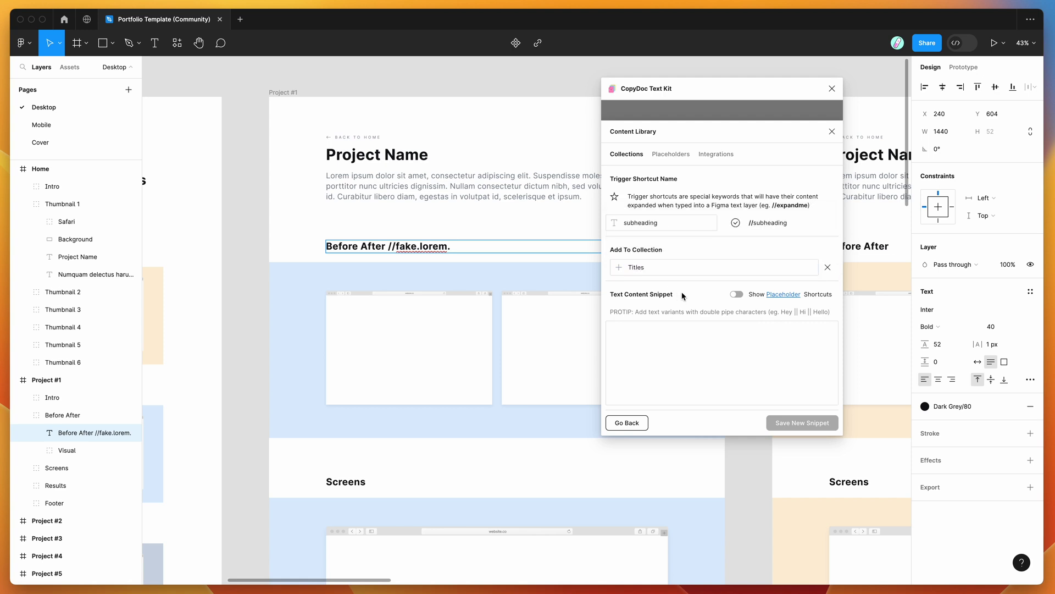
Show the placeholder shortcuts for the new snippet and begin its text content with "Hello,".
click(648, 335)
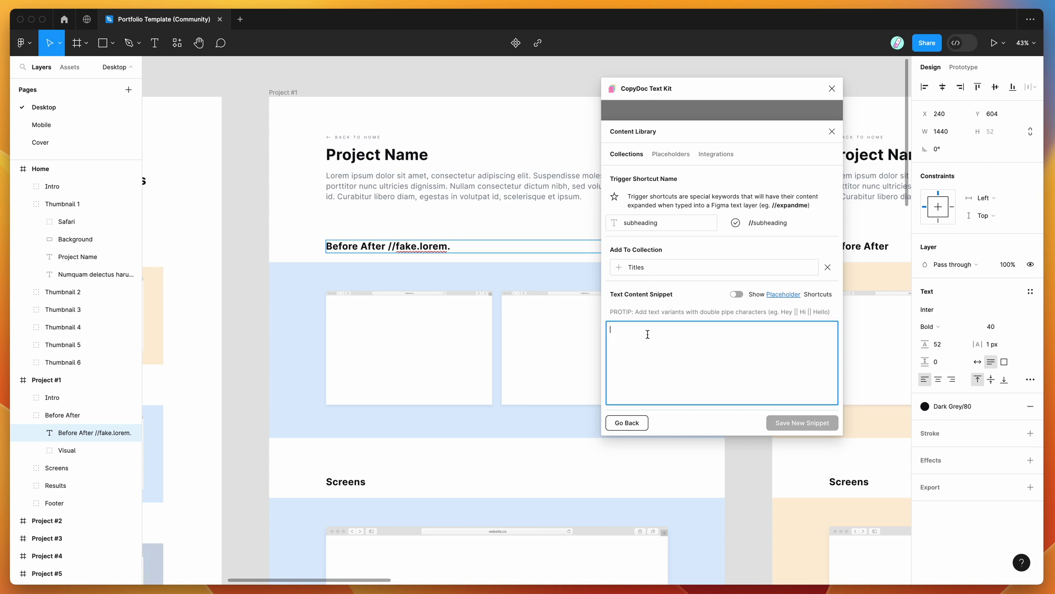
scroll(429, 274, up, 5)
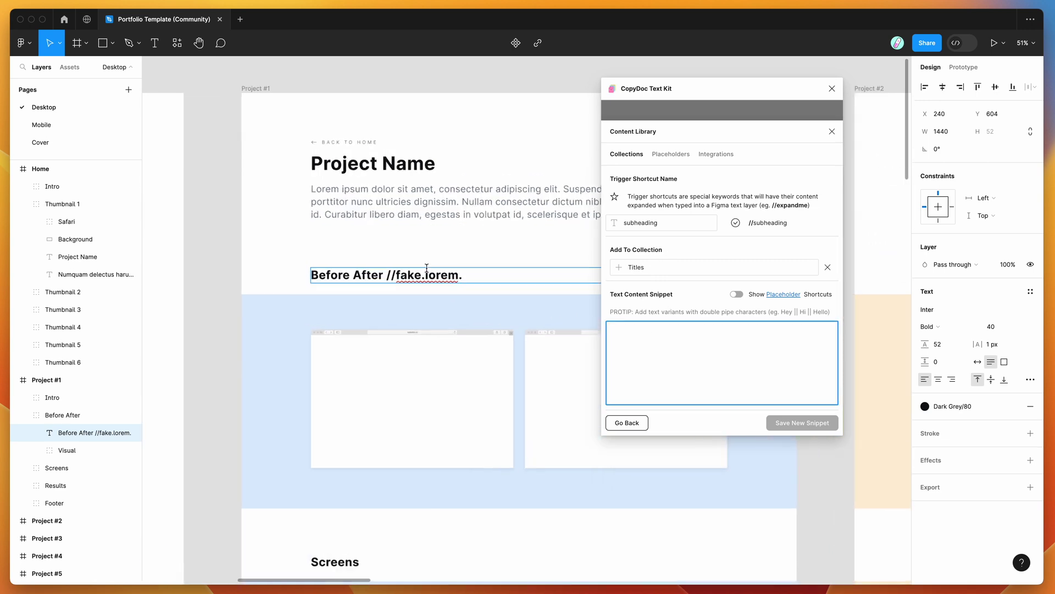
scroll(429, 275, up, 3)
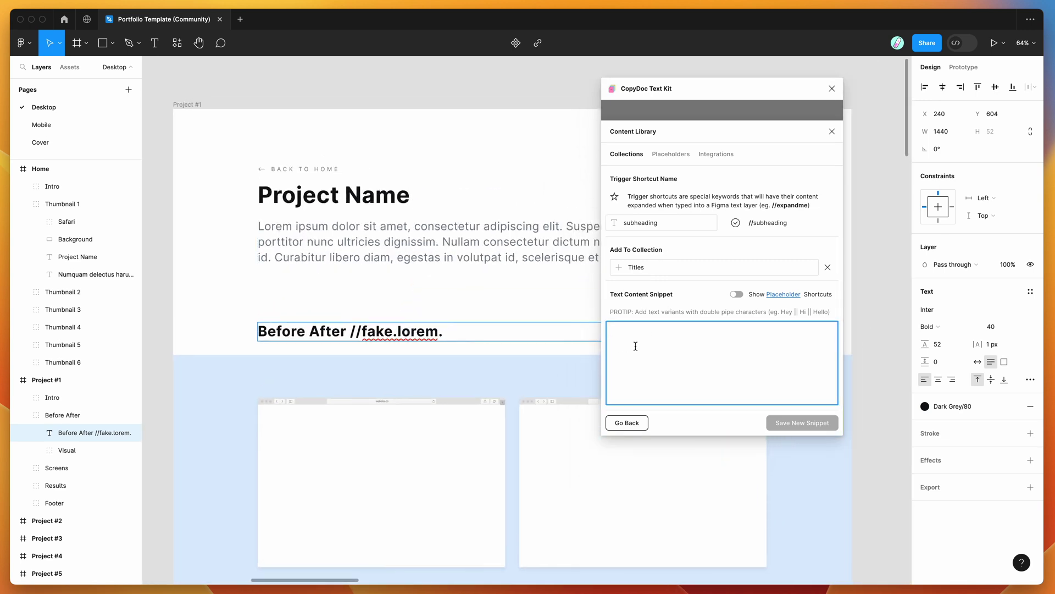
click(736, 295)
click(698, 333)
click(665, 378)
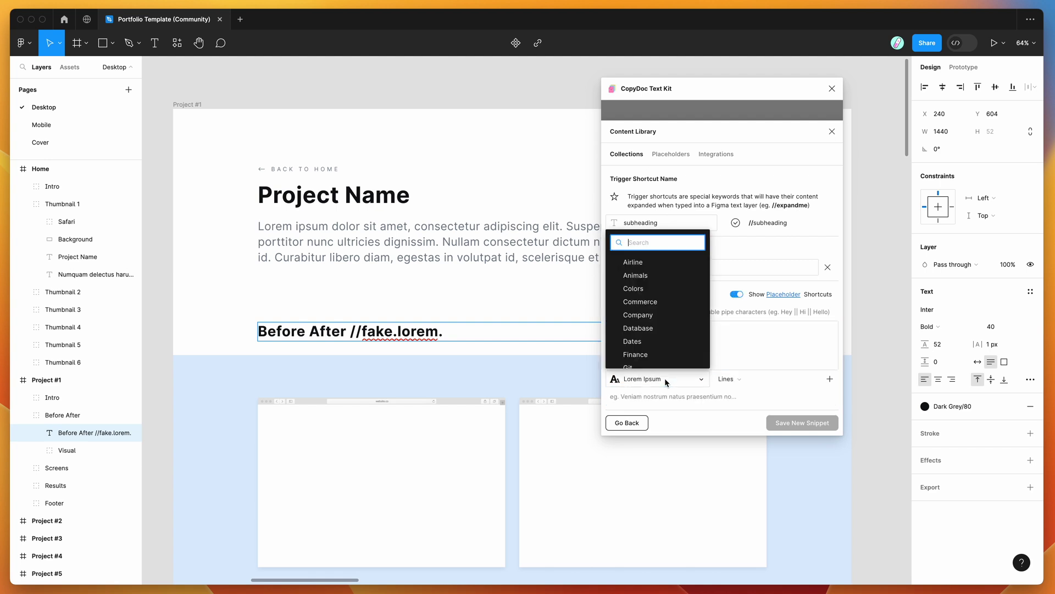
click(737, 359)
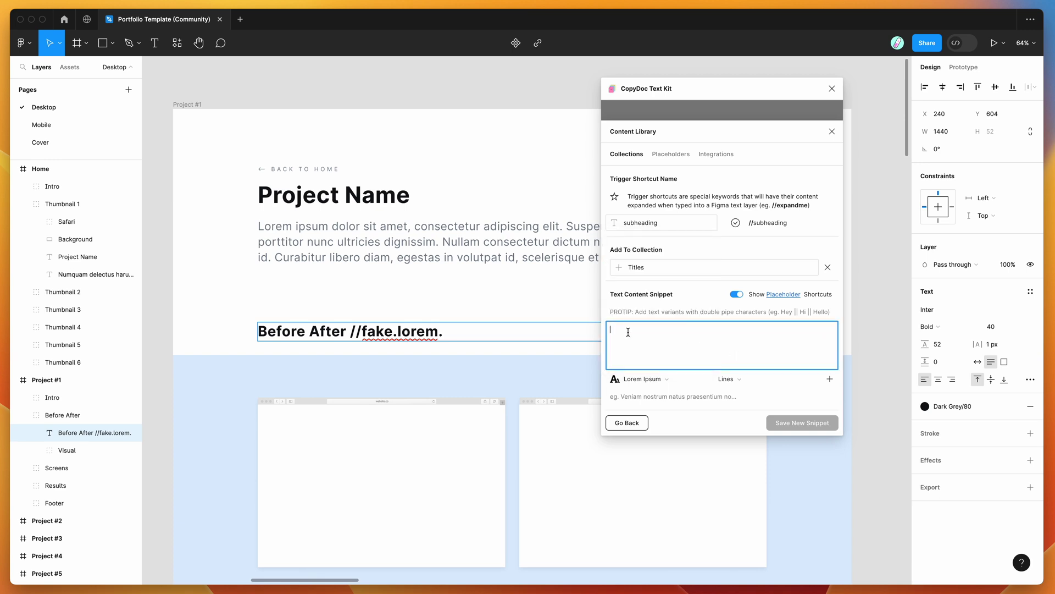
text(Hello,)
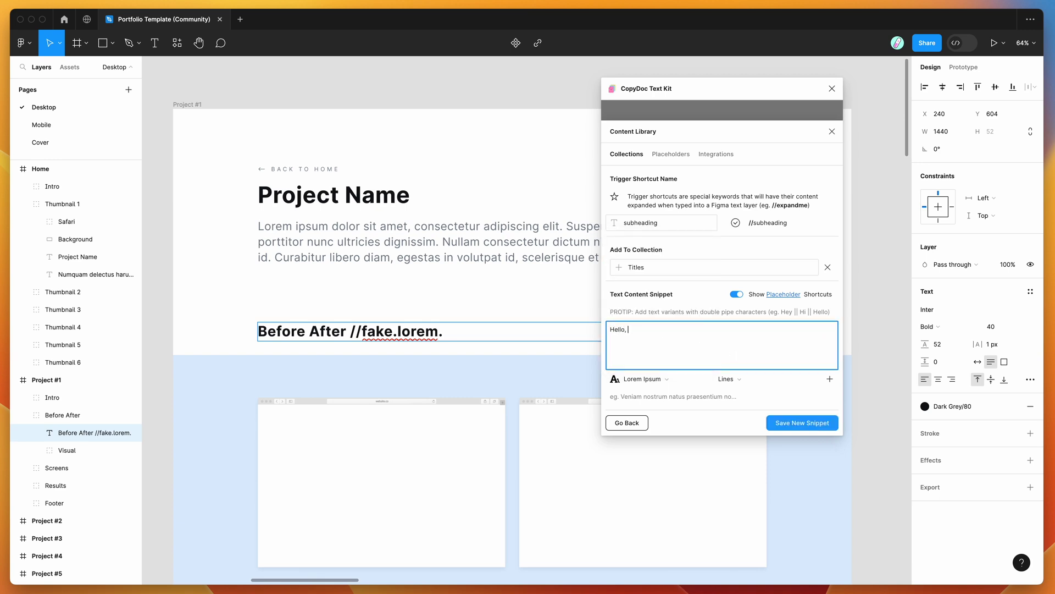
Insert the Person category's First Name placeholder after "Hello," in the snippet text.
click(643, 379)
scroll(651, 360, down, 3)
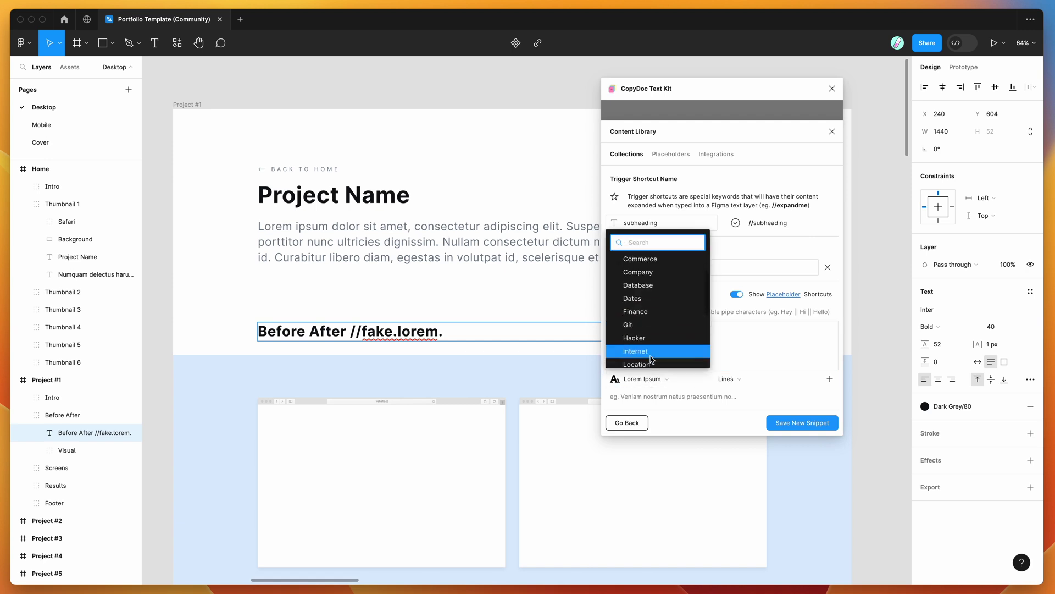
scroll(653, 341, down, 3)
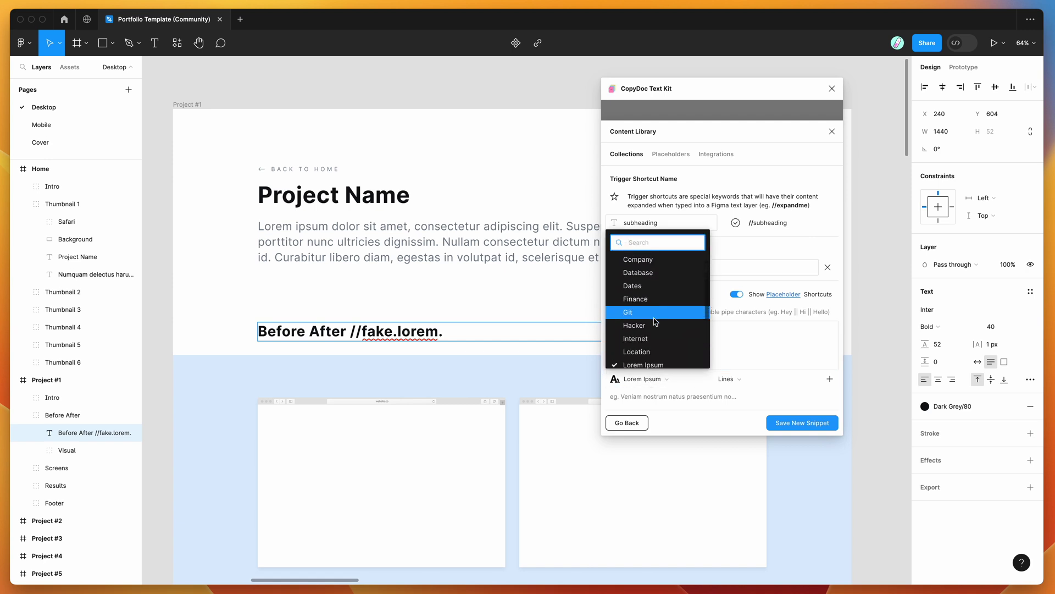
click(637, 329)
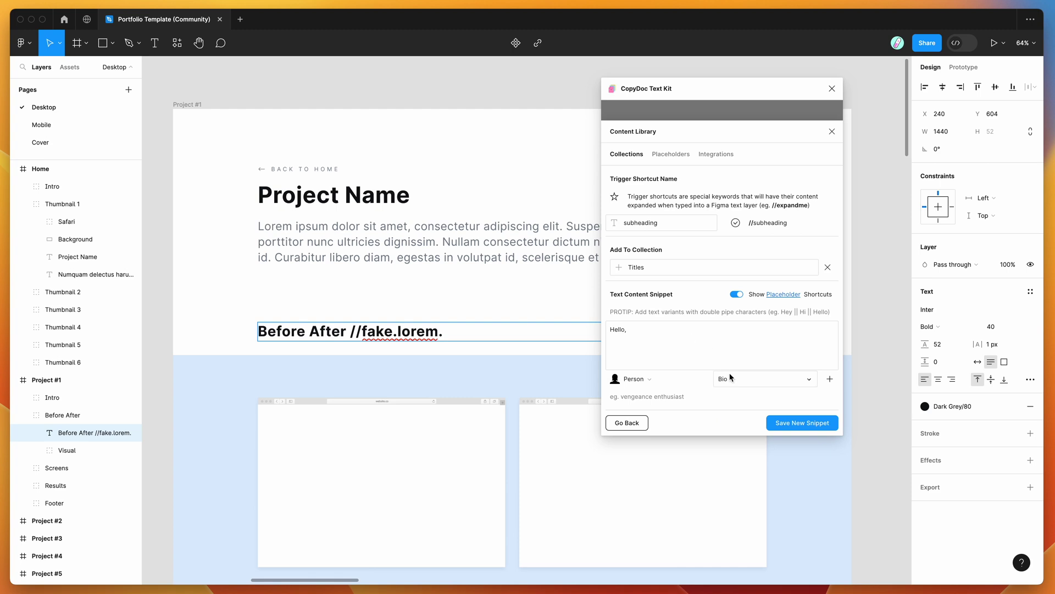
click(739, 381)
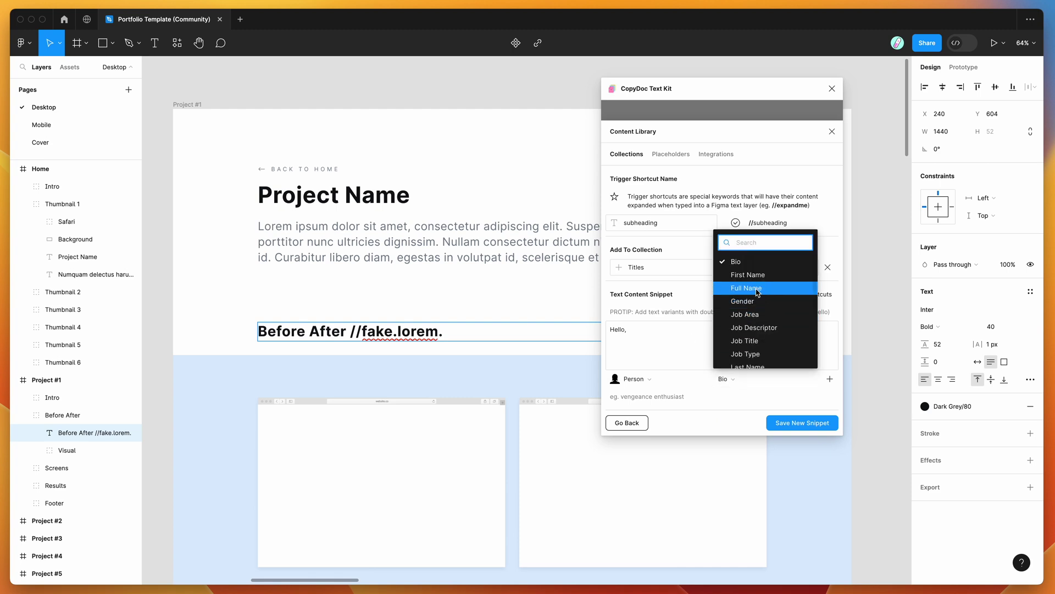
scroll(740, 292, down, 2)
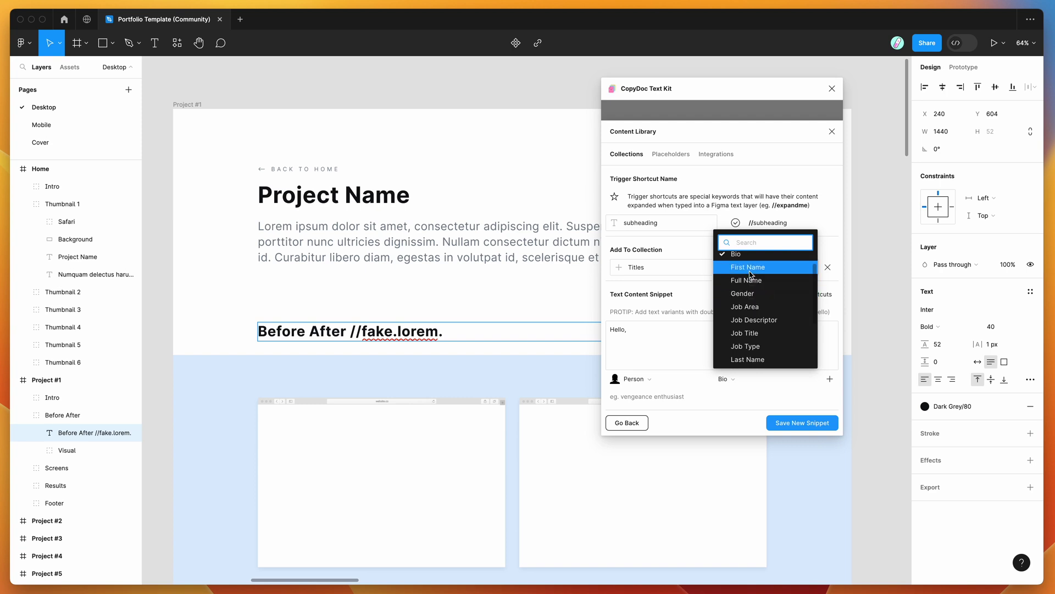
click(748, 269)
click(775, 343)
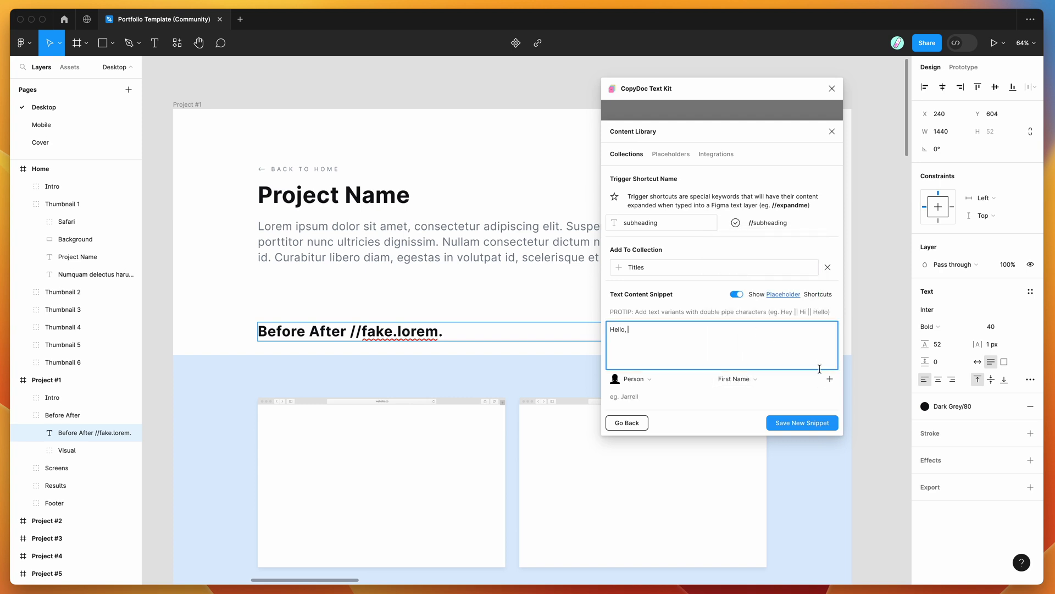
click(831, 384)
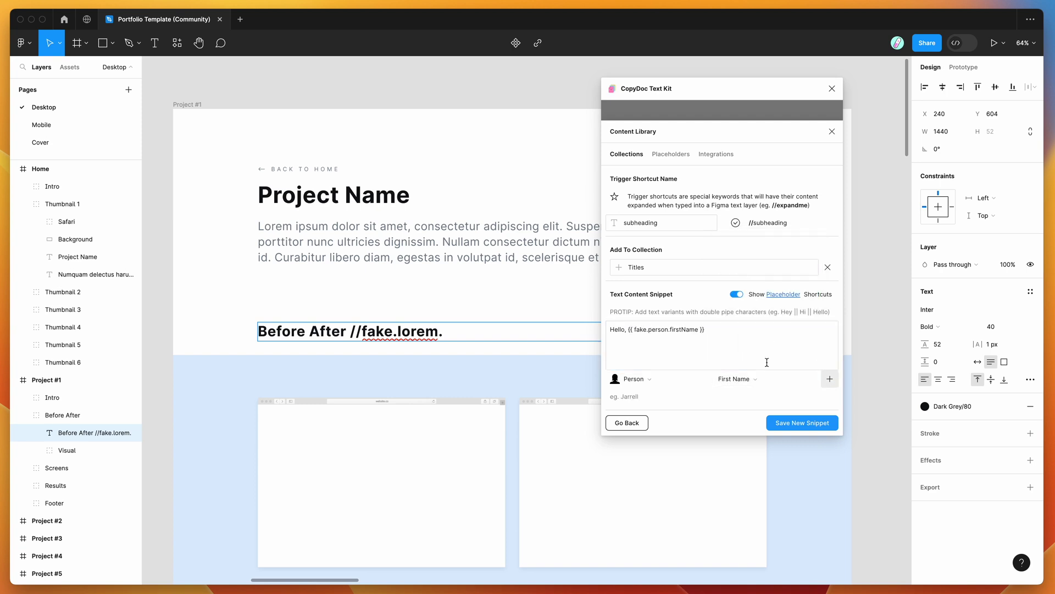
Highlight the {{ fake.person.firstName }} shortcut in the snippet text to examine its syntax.
click(639, 329)
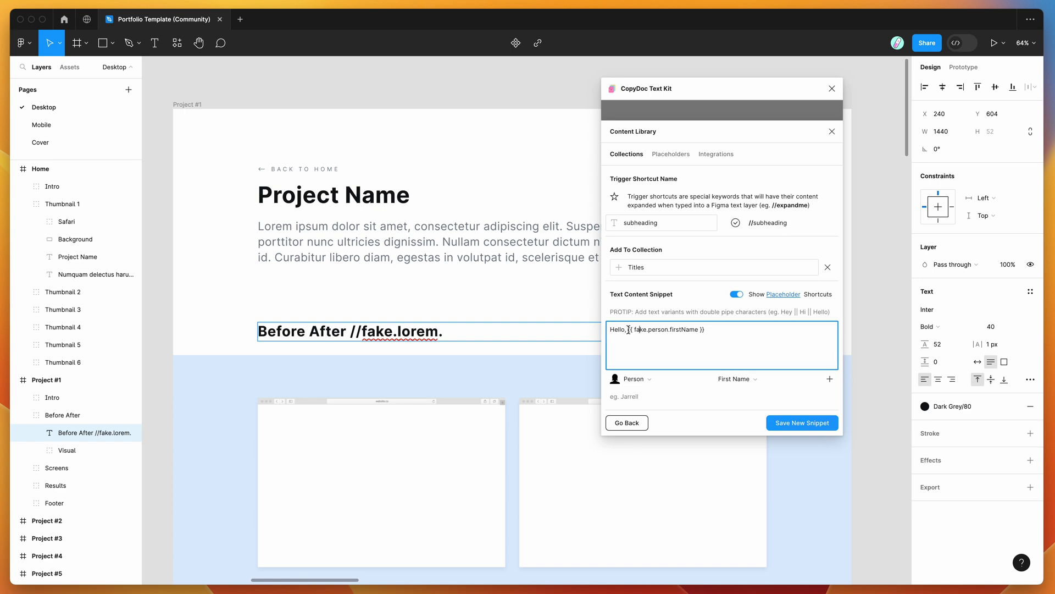
mouse_move(629, 329)
mouse_down()
mouse_move(672, 329)
mouse_move(640, 330)
mouse_up()
click(669, 329)
click(629, 330)
drag(629, 331, 721, 329)
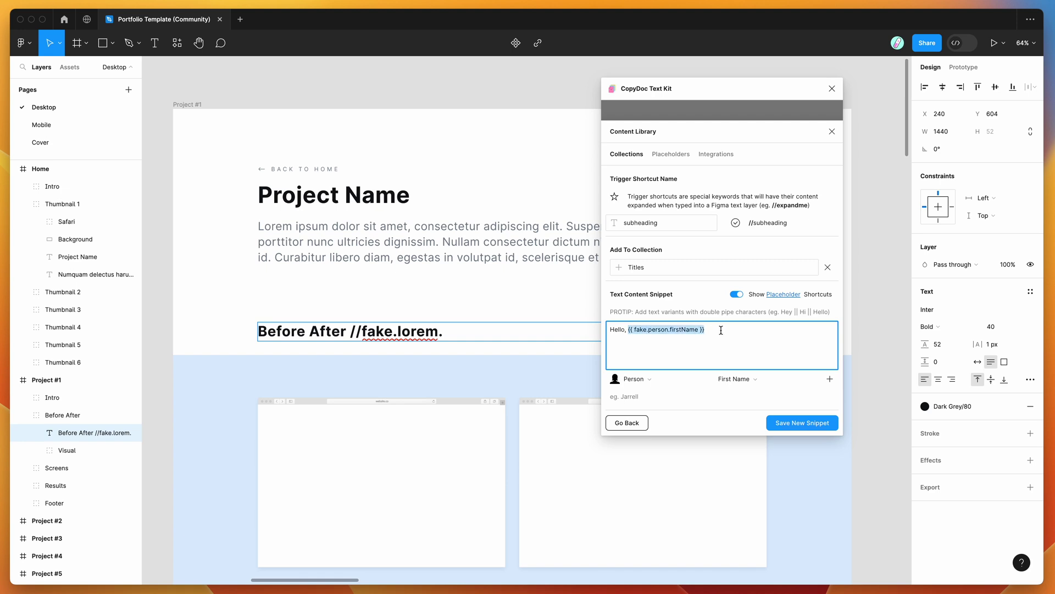
Add a double-pipe variant separator after the first-name shortcut and switch the placeholder to the Animals category.
click(721, 330)
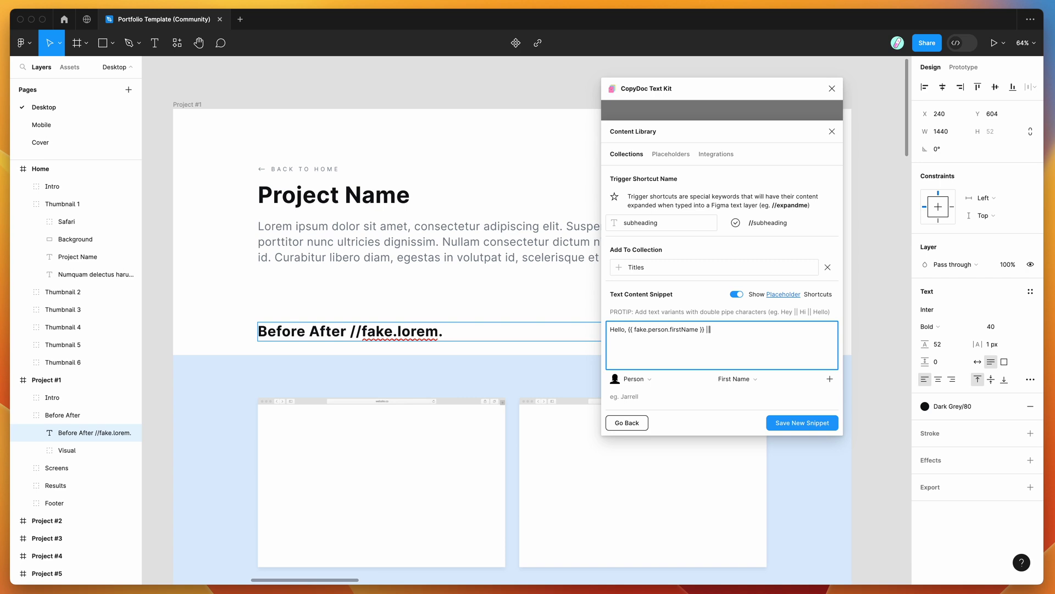
click(652, 380)
scroll(659, 336, up, 2)
scroll(659, 336, up, 5)
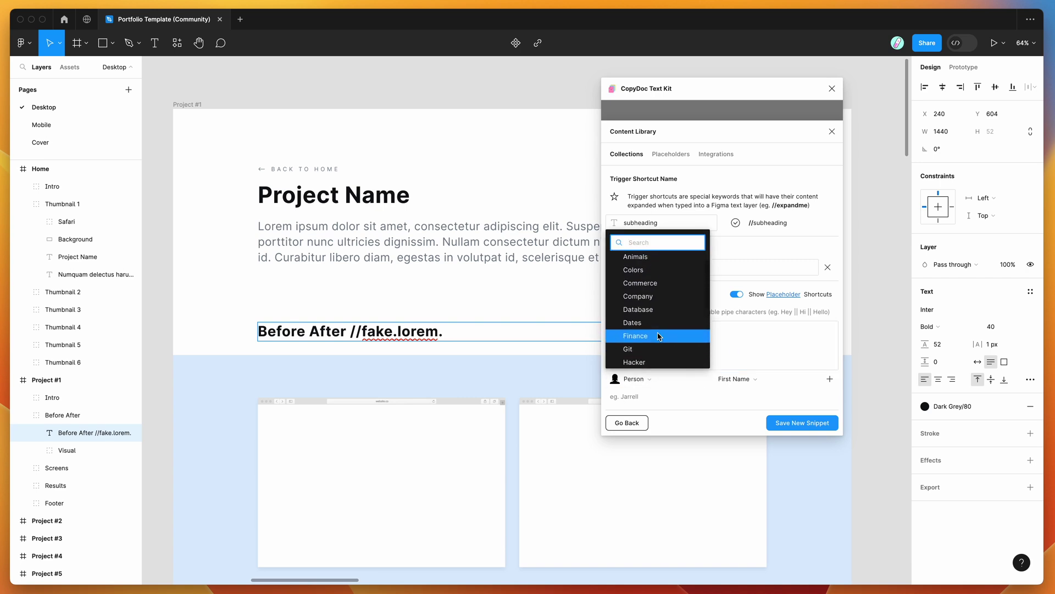
click(642, 274)
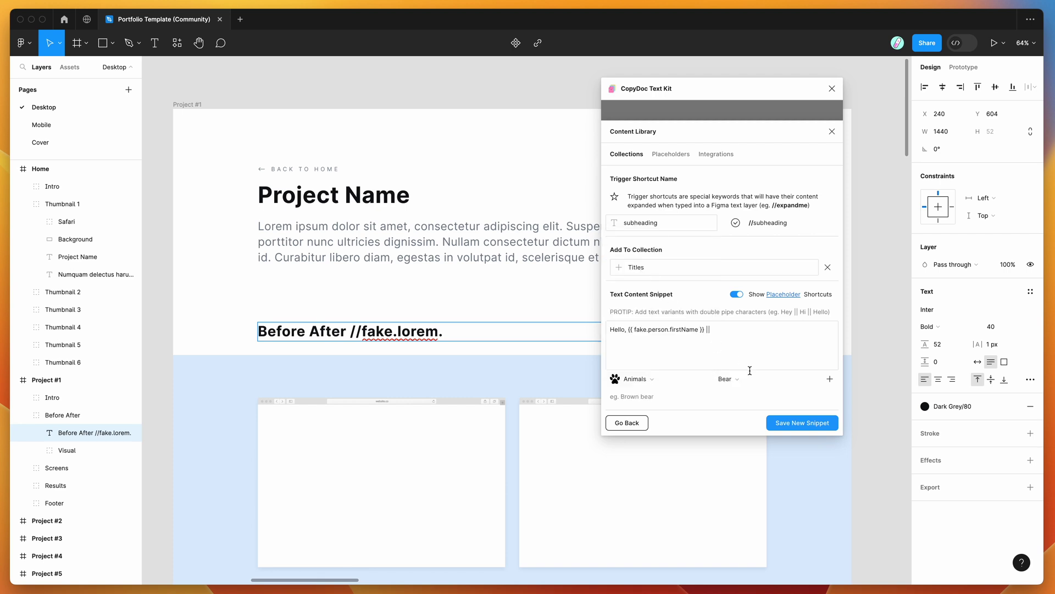
Write the second variant "In this picture shows a {{ fake.animal.bear }} bear" using the Bear placeholder, and save the new snippet.
click(735, 335)
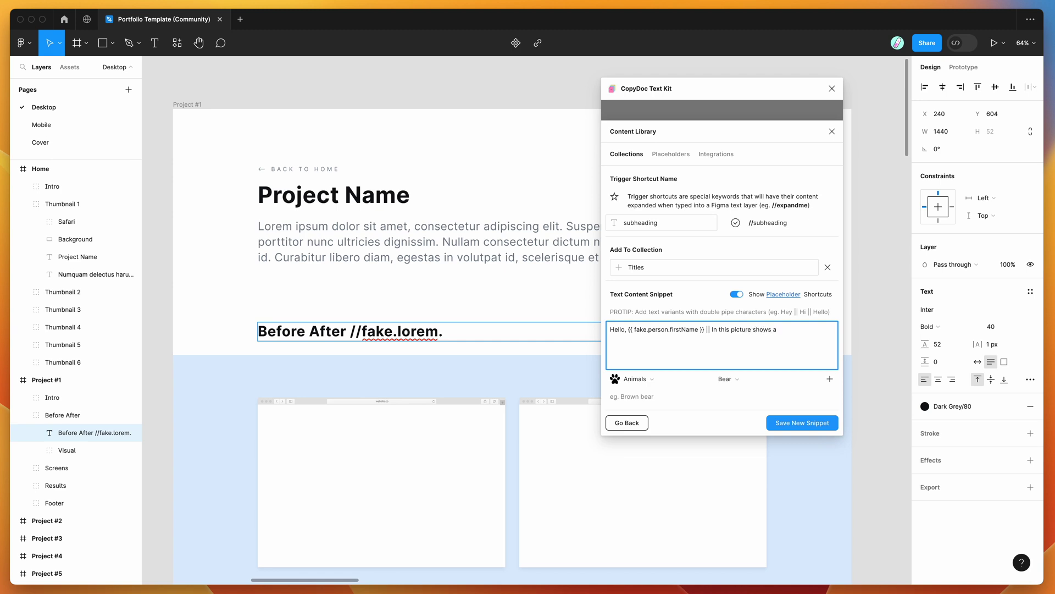
click(827, 380)
click(795, 422)
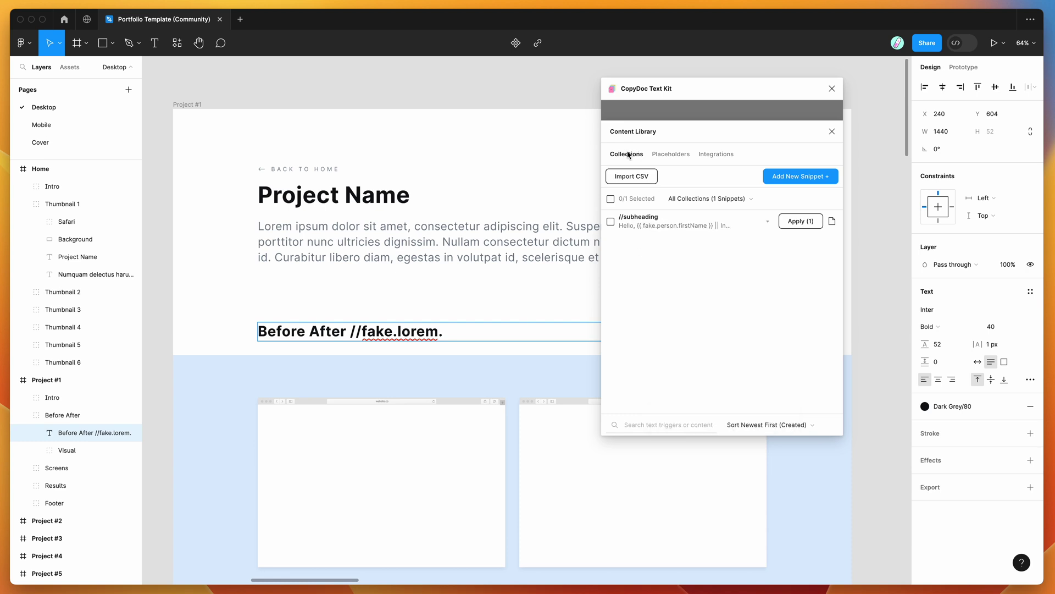
Move the plugin window clear of the page and apply the //subheading snippet repeatedly to Project #1's Before After heading.
drag(670, 94, 726, 90)
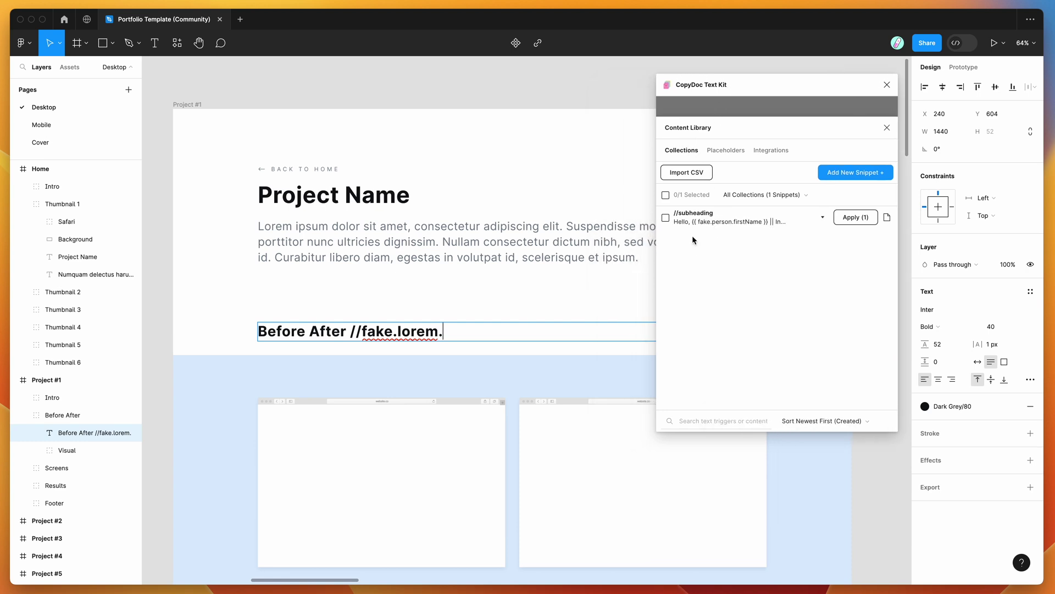
scroll(488, 252, down, 2)
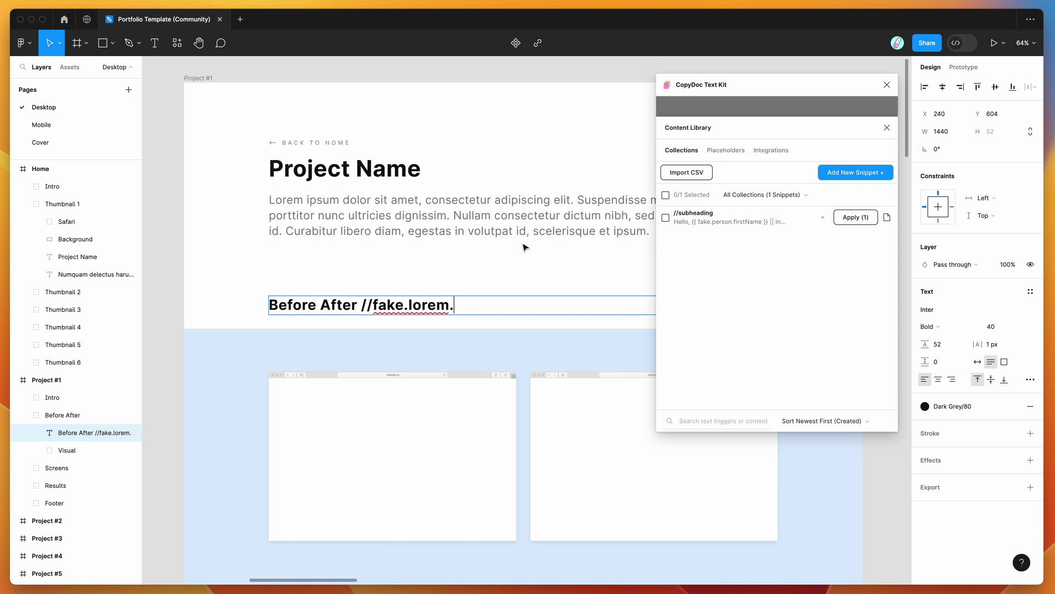
scroll(571, 235, right, 2)
key(Escape)
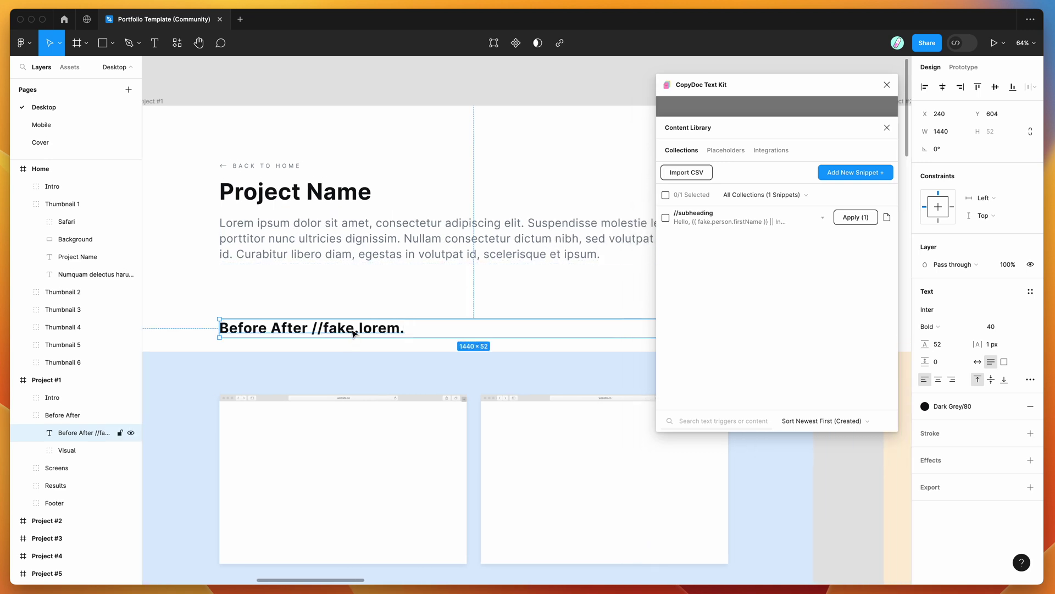
click(855, 219)
click(855, 219)
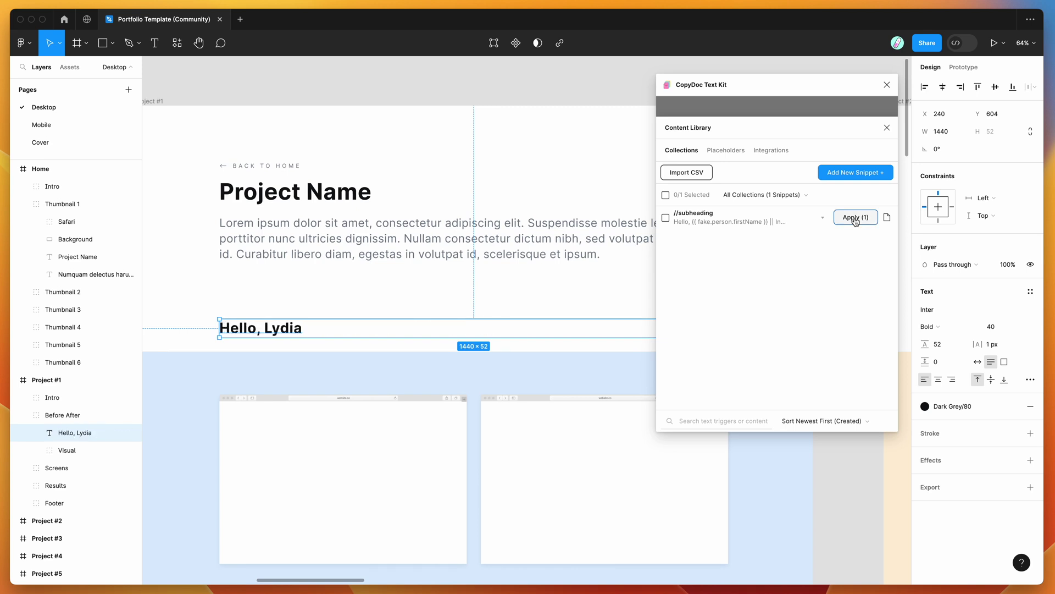
click(852, 219)
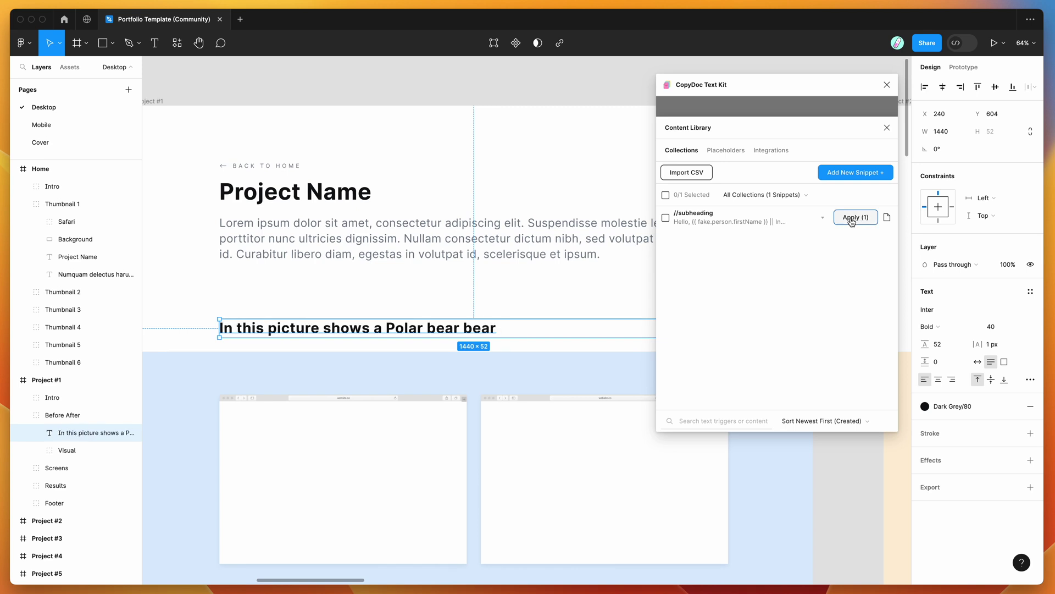
click(852, 219)
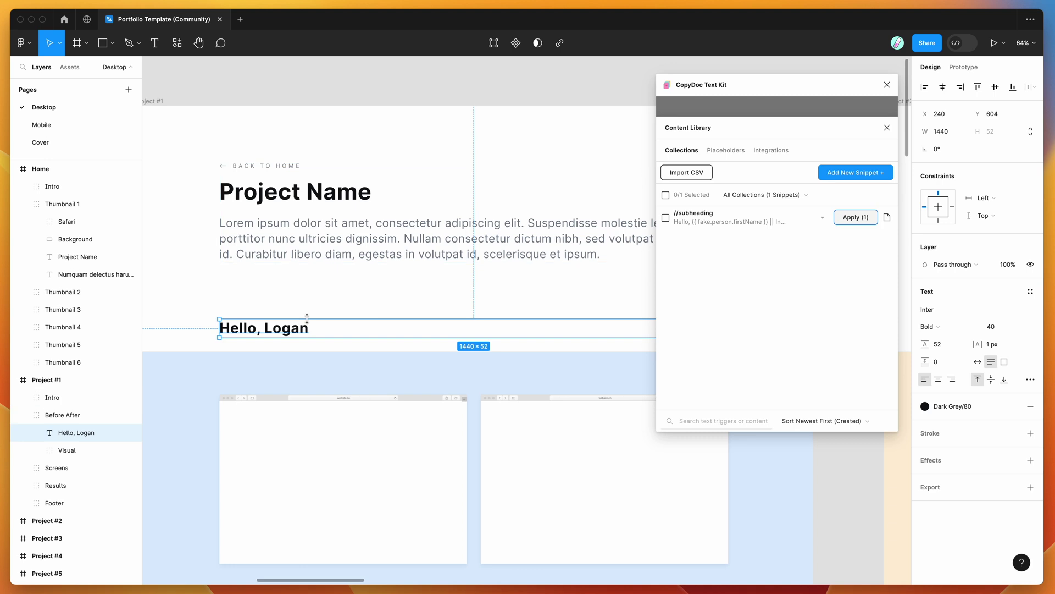
Copy the //subheading snippet's trigger to the clipboard.
double_click(286, 329)
click(321, 330)
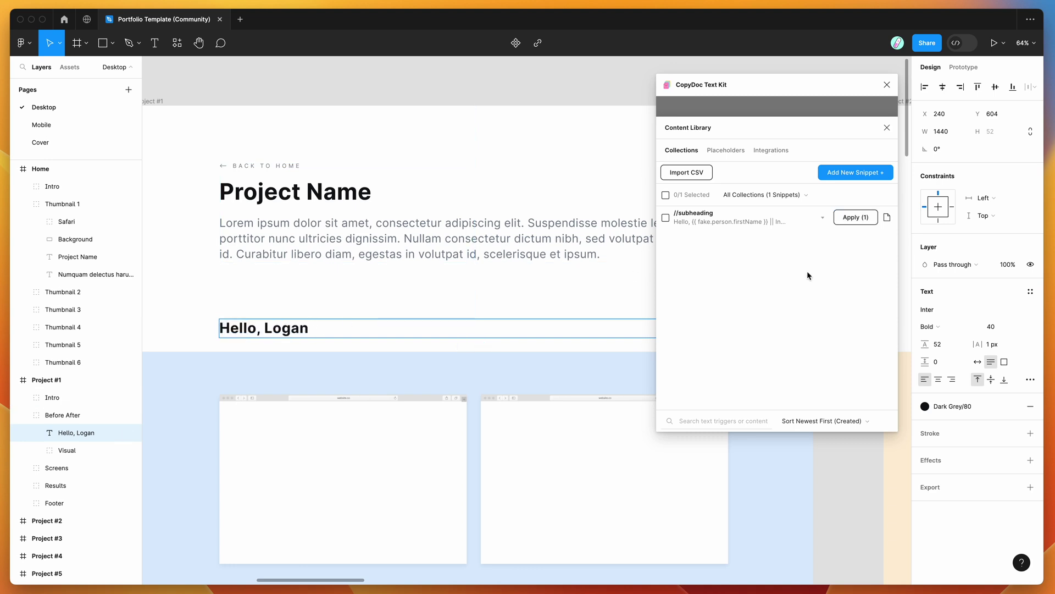
click(887, 219)
Insert blank lines after "dignissim." in Project #1's intro paragraph and enter the trigger //subheading between them.
scroll(566, 244, right, 3)
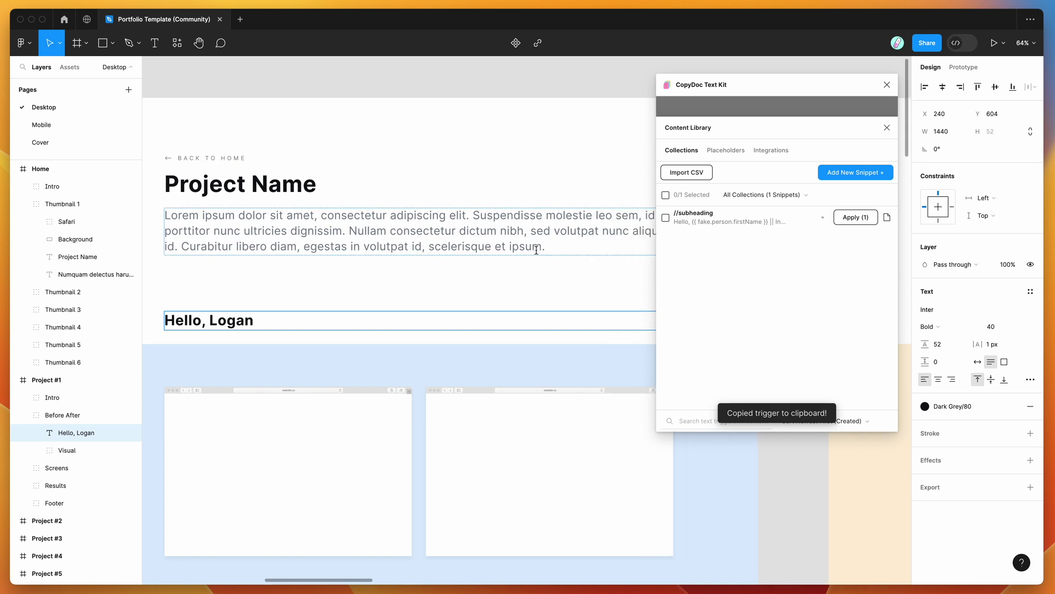
double_click(556, 243)
click(339, 225)
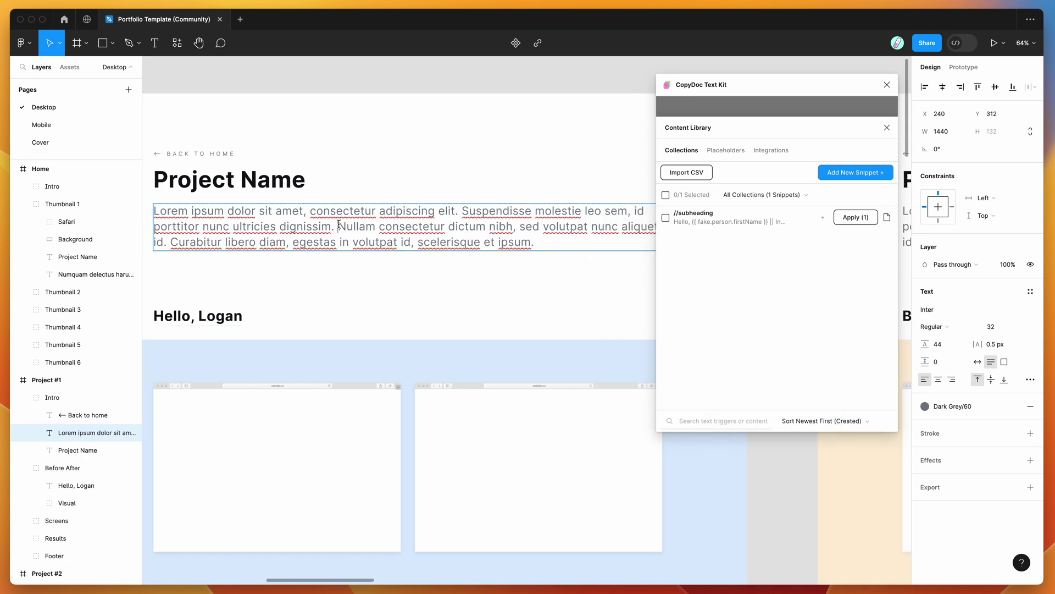
key(Return)
key(Return)
key(Return)
key(Return)
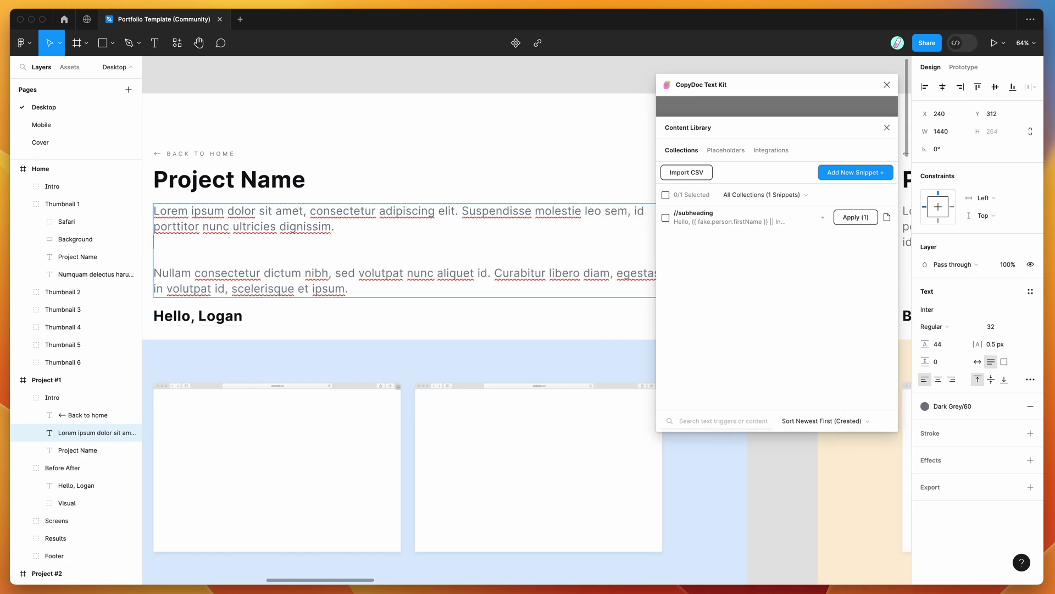
scroll(264, 259, left, 3)
text(//subheading)
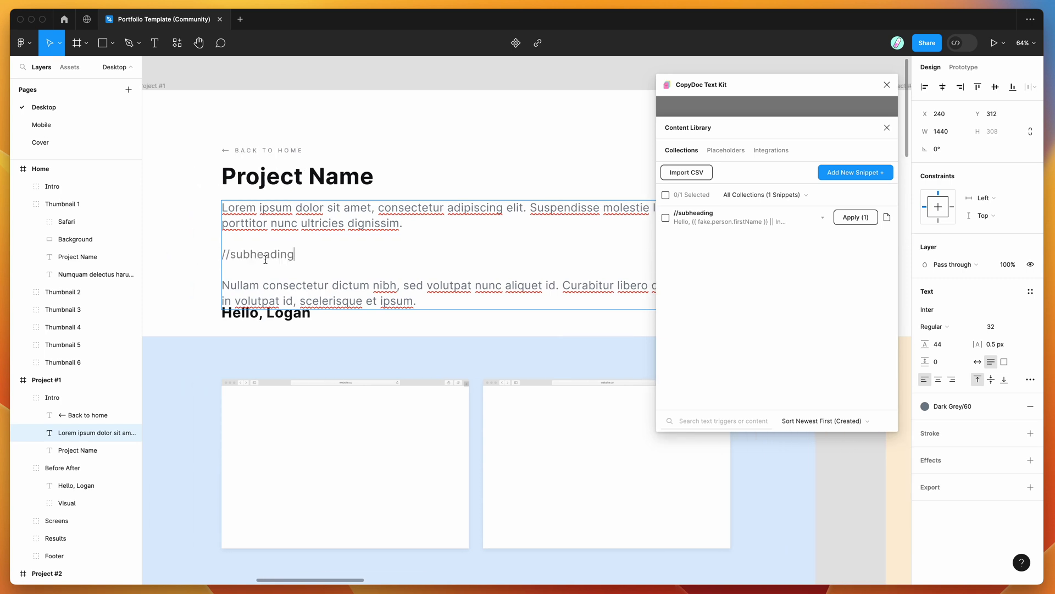
Replace the expanded line in the intro paragraph with //subheading three more times to generate different snippet variants.
drag(308, 257, 183, 261)
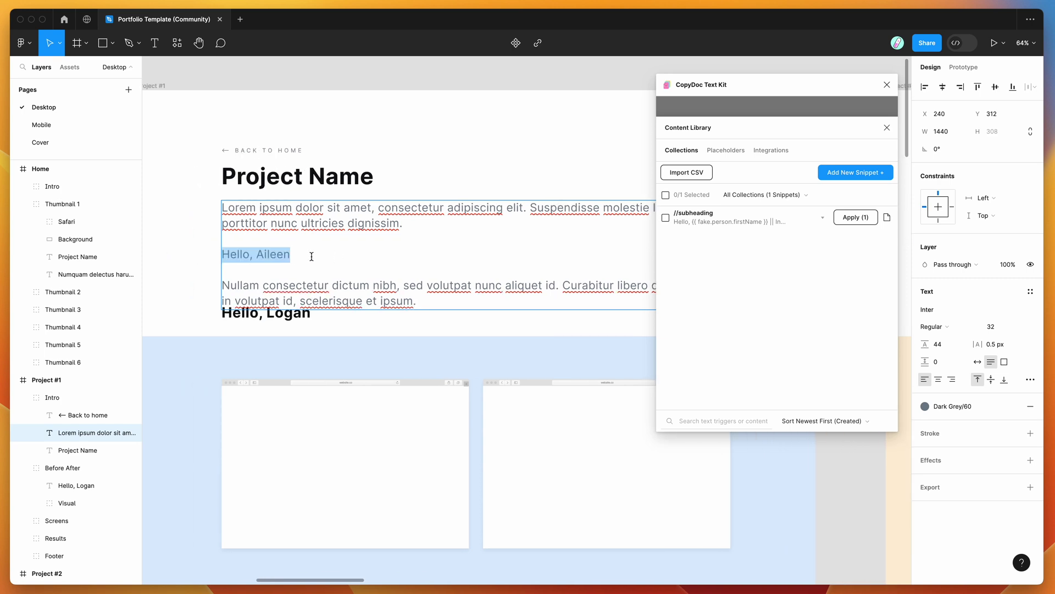
key(ctrl+z)
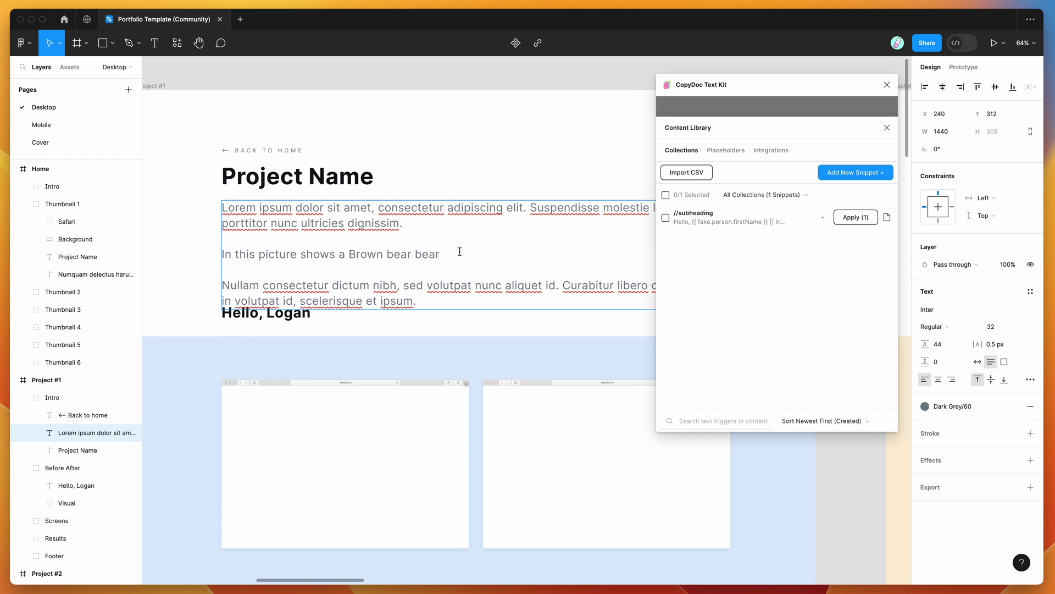
drag(456, 254, 187, 257)
key(ctrl+z)
drag(450, 257, 165, 254)
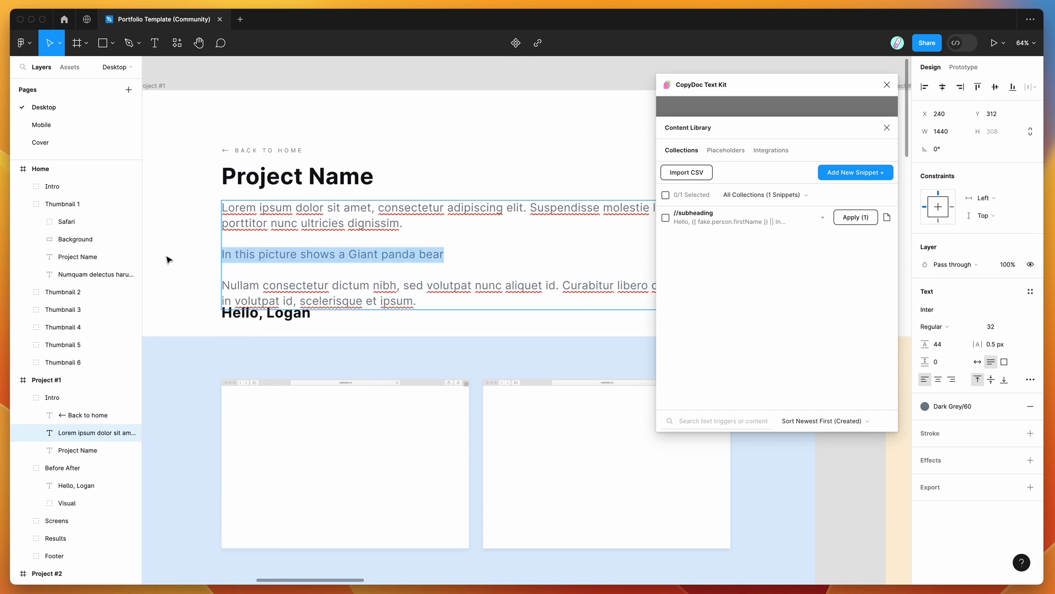
text(//subheading)
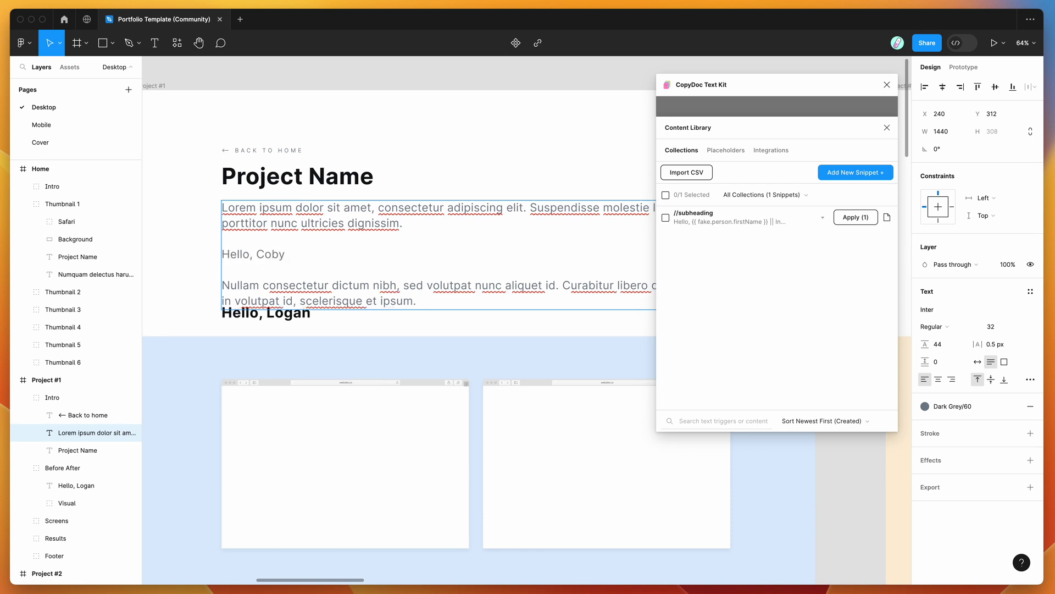
drag(300, 258, 184, 259)
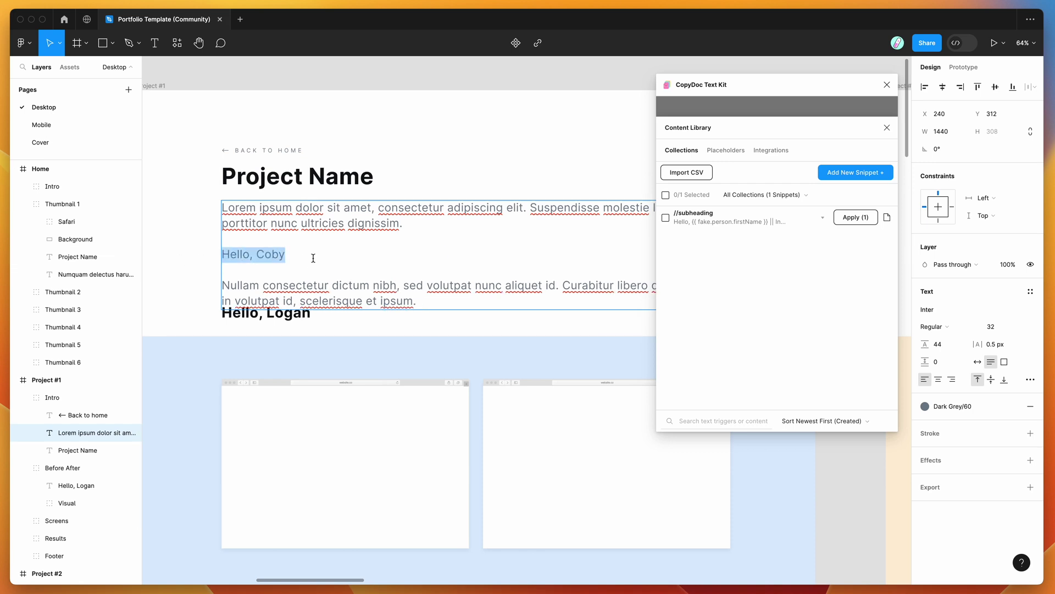
click(292, 258)
triple_click(299, 254)
click(333, 262)
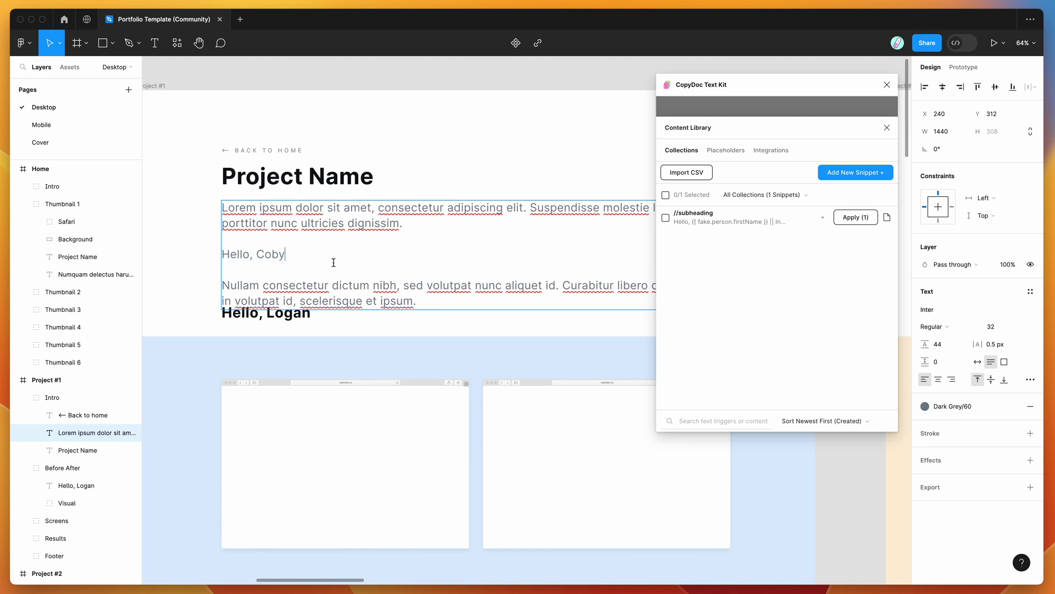
double_click(267, 254)
click(279, 254)
drag(286, 254, 203, 251)
click(253, 254)
double_click(269, 254)
click(277, 252)
triple_click(280, 254)
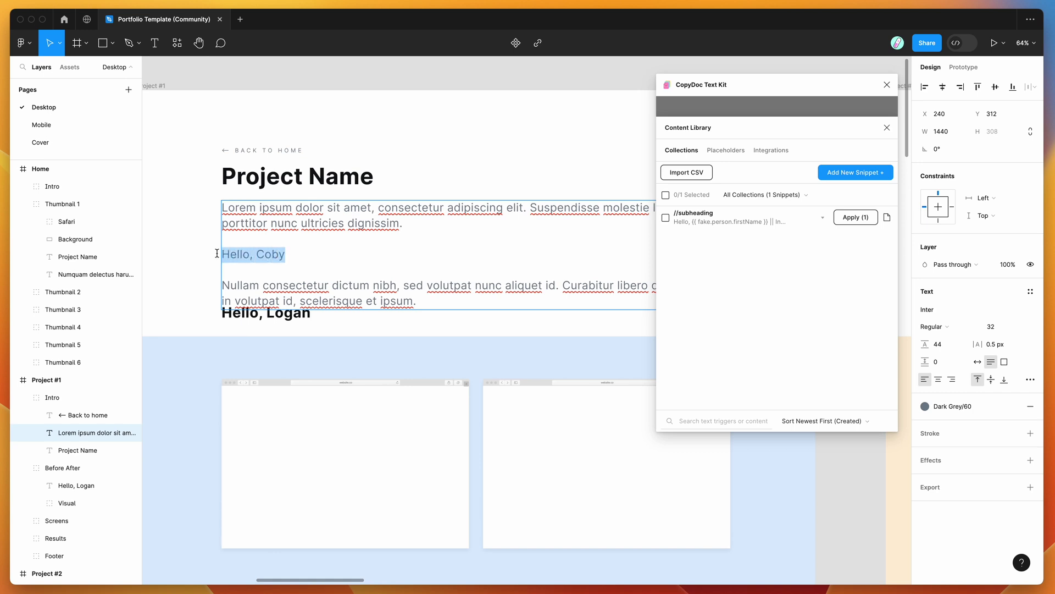
double_click(282, 257)
key(Escape)
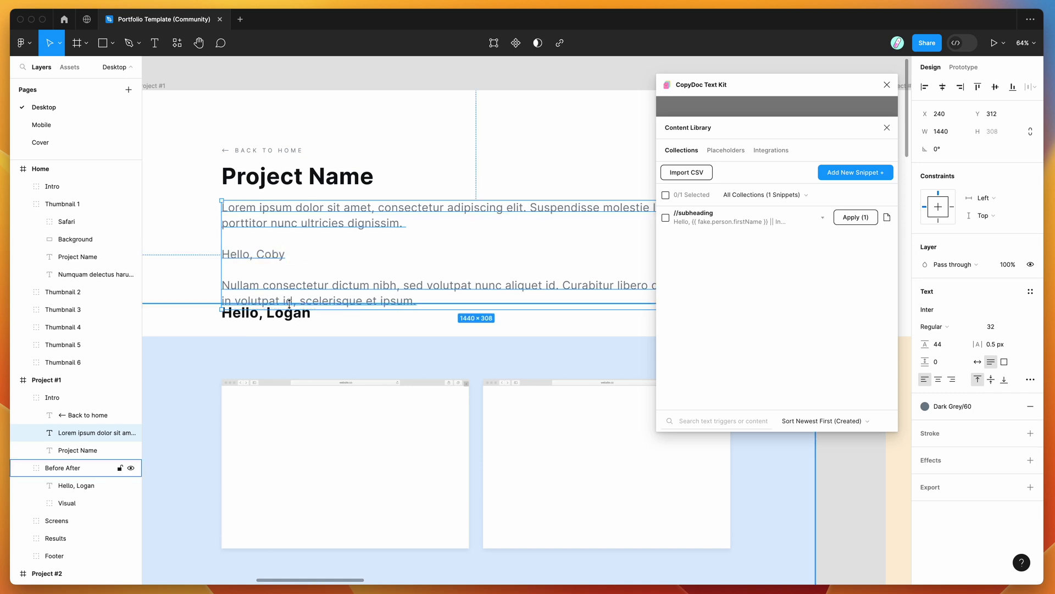
double_click(275, 254)
click(285, 254)
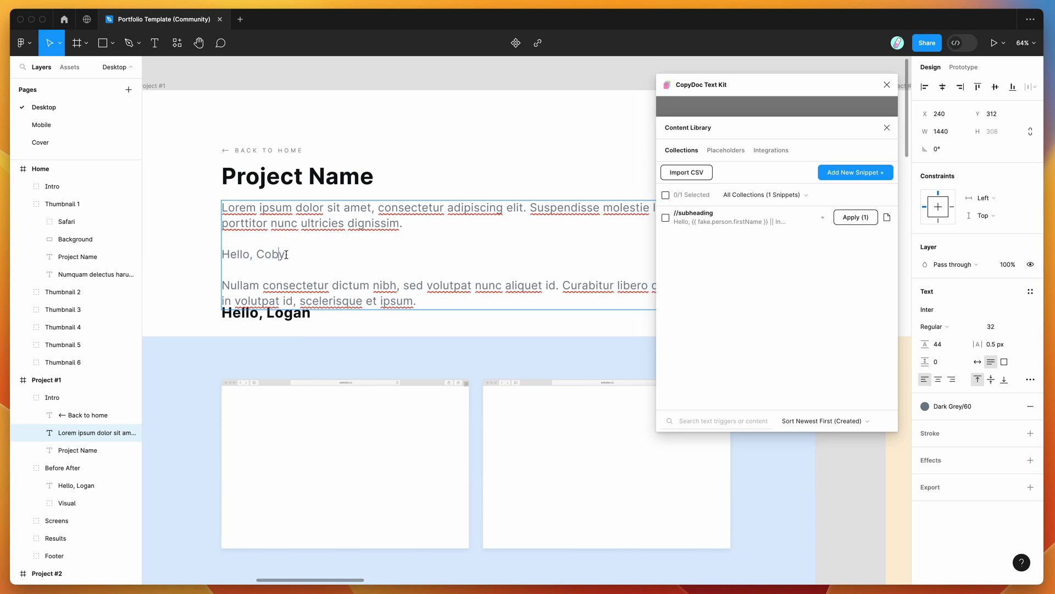
Expand the //subheading snippet's variants and apply "Hello, {{ fake.person.firstName }}" repeatedly to the bold Before After heading.
click(295, 311)
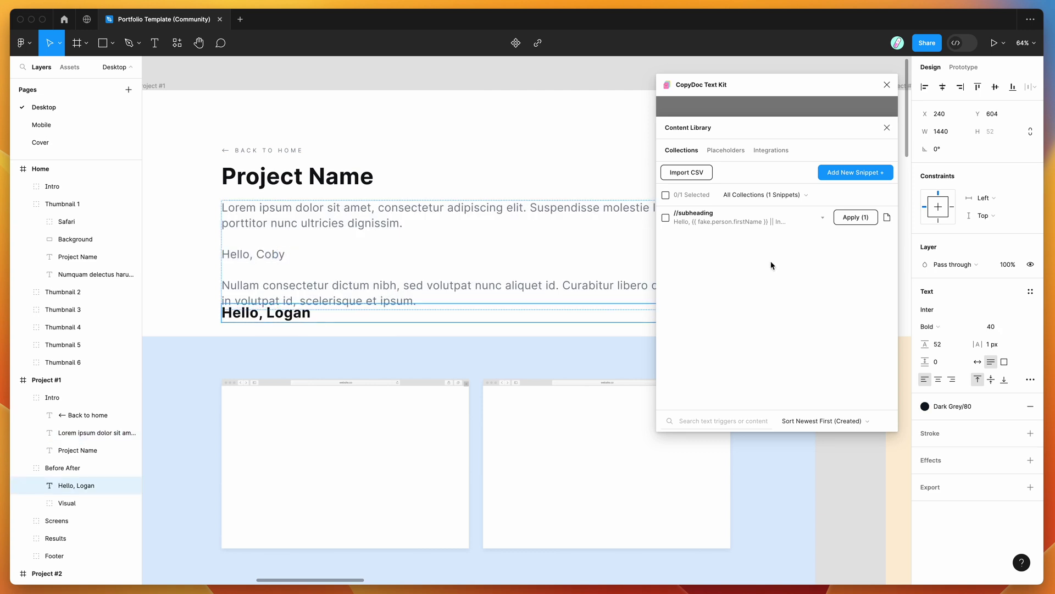
click(738, 221)
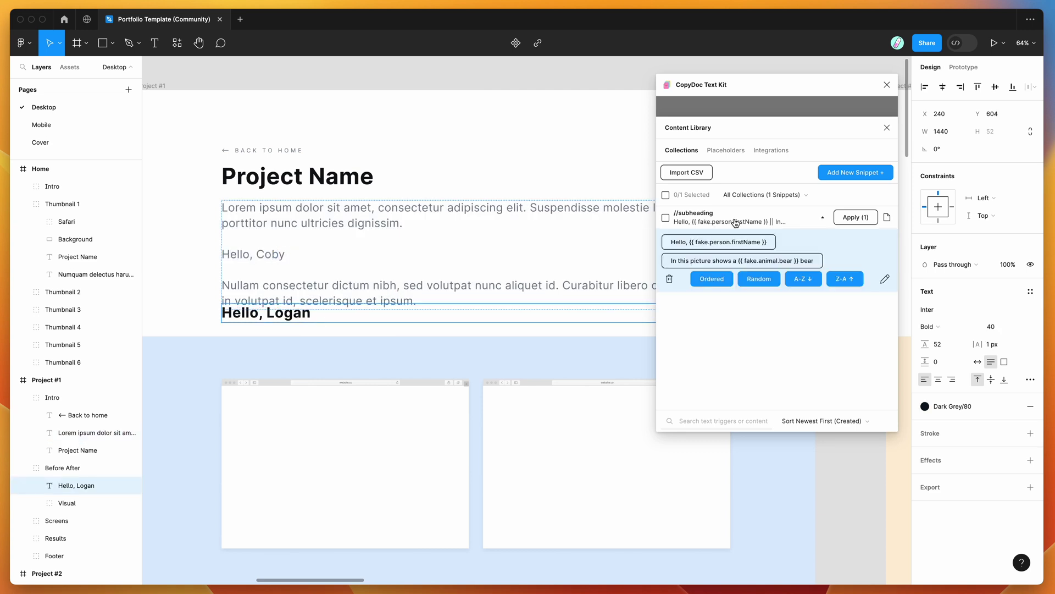
click(706, 244)
click(706, 244)
click(706, 244)
click(706, 244)
click(706, 244)
click(706, 244)
click(706, 244)
click(697, 244)
click(697, 244)
click(697, 244)
click(697, 244)
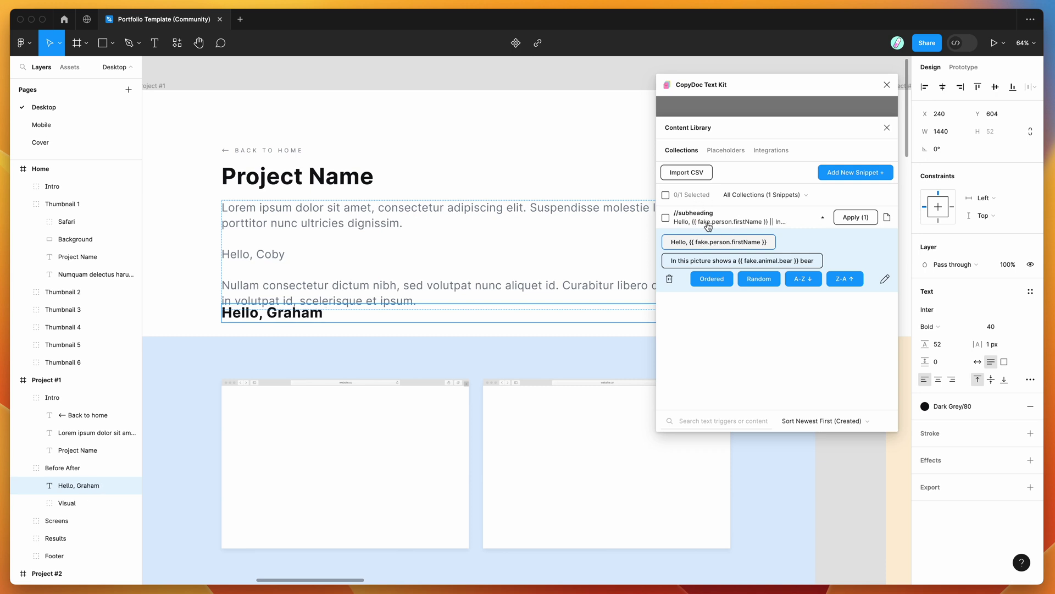
Apply the "Hello, {{ fake.person.firstName }}" variant repeatedly to the Project Name titles of Thumbnails 1 to 4 in the Home frame.
scroll(514, 253, left, 10)
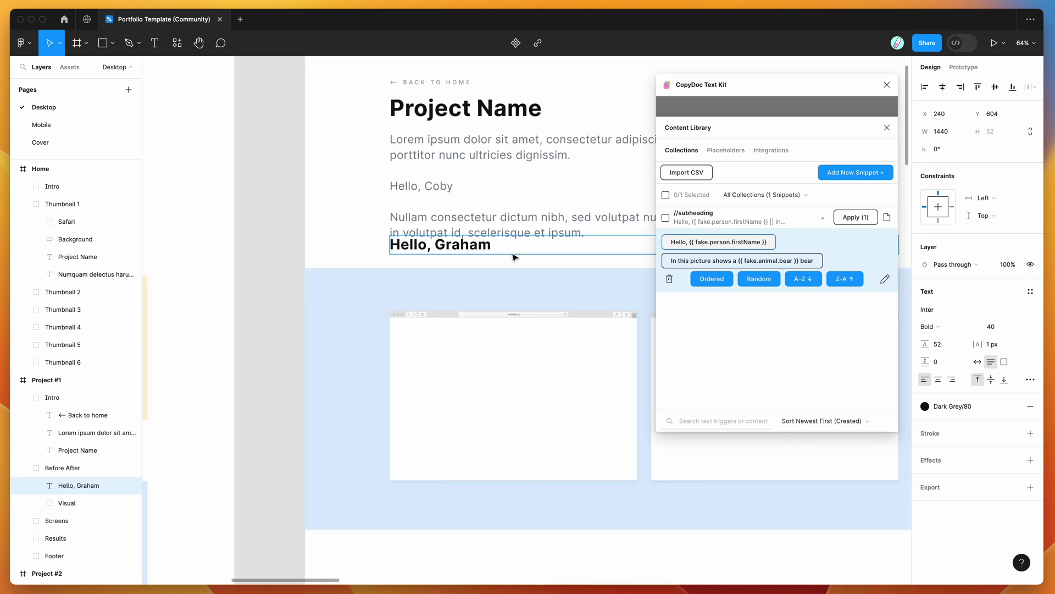
scroll(514, 257, left, 3)
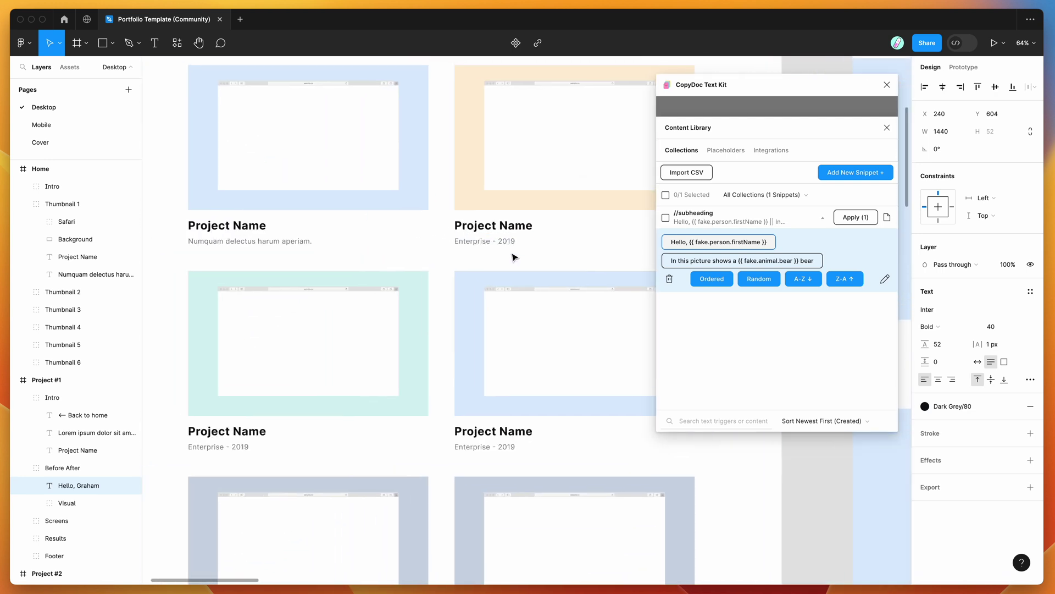
click(263, 225)
double_click(500, 217)
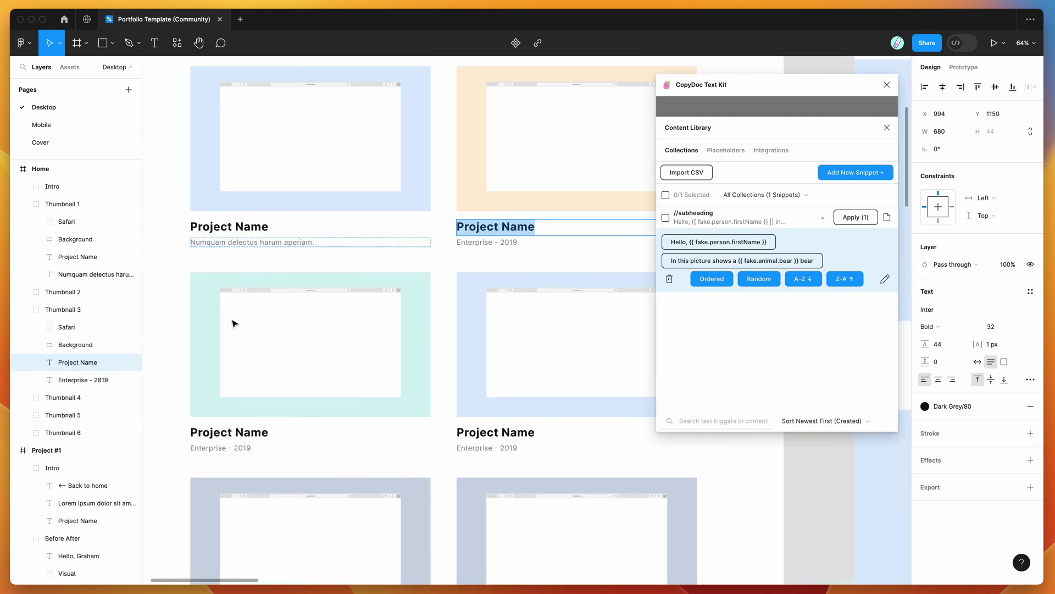
click(236, 435)
shift+click(461, 432)
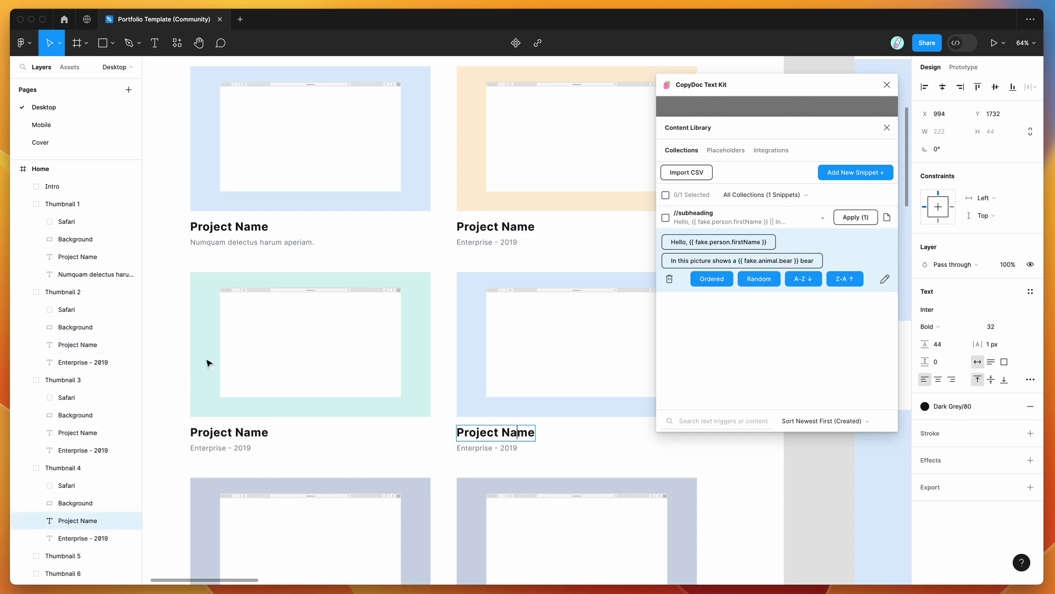
shift+click(82, 256)
scroll(84, 262, down, 1)
scroll(83, 263, down, 5)
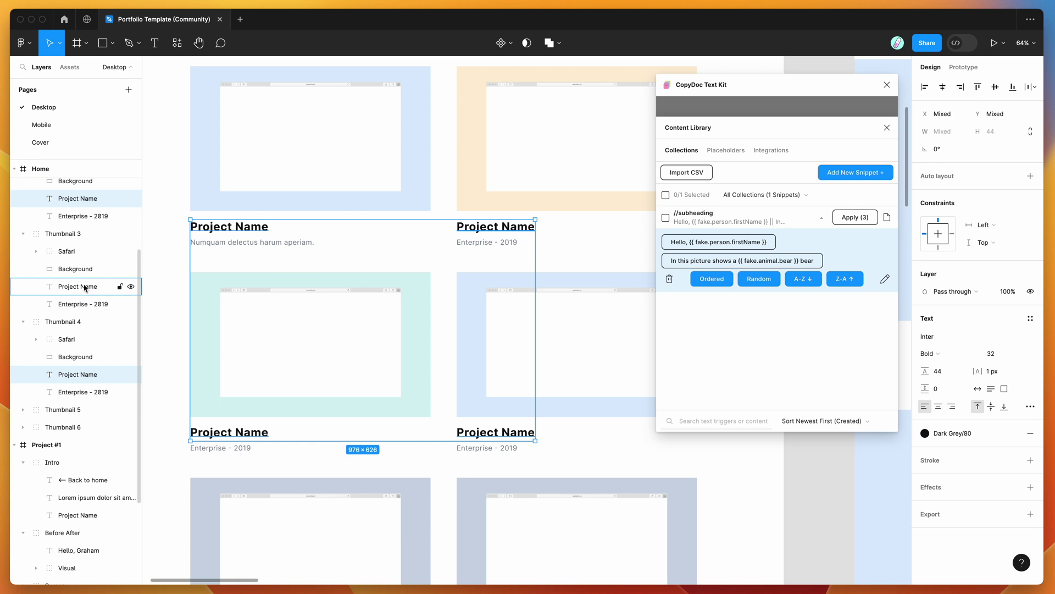
shift+click(61, 287)
scroll(511, 278, up, 2)
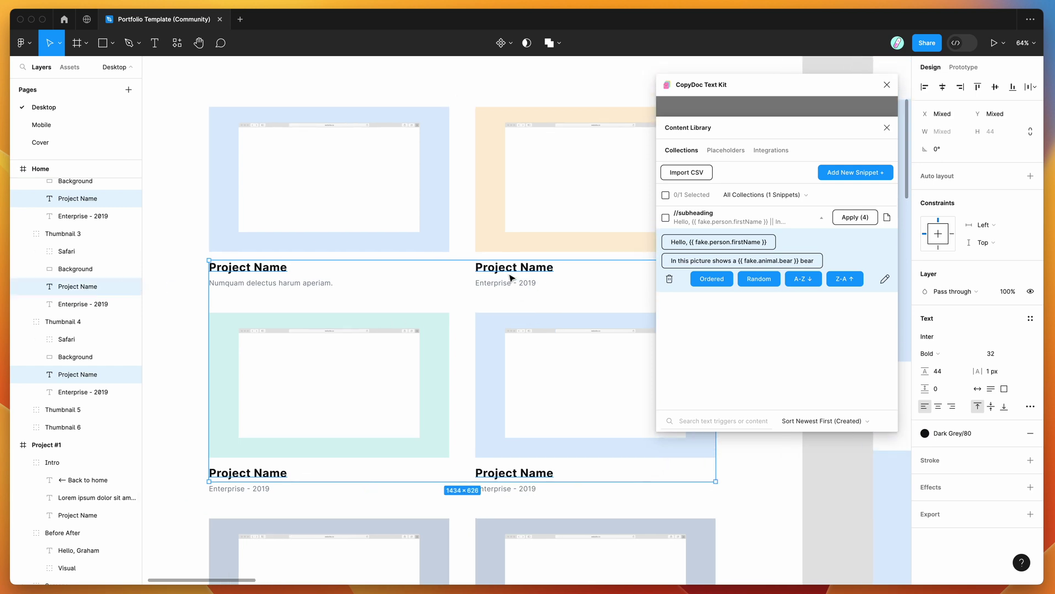
click(701, 245)
click(701, 245)
click(701, 245)
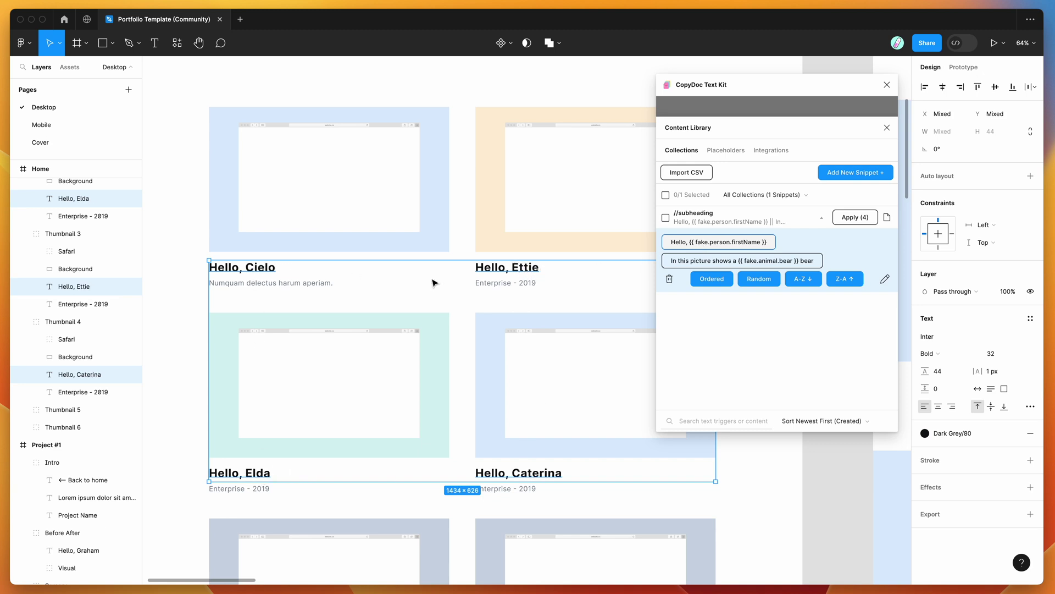
scroll(433, 281, up, 2)
scroll(433, 282, up, 1)
scroll(434, 282, down, 2)
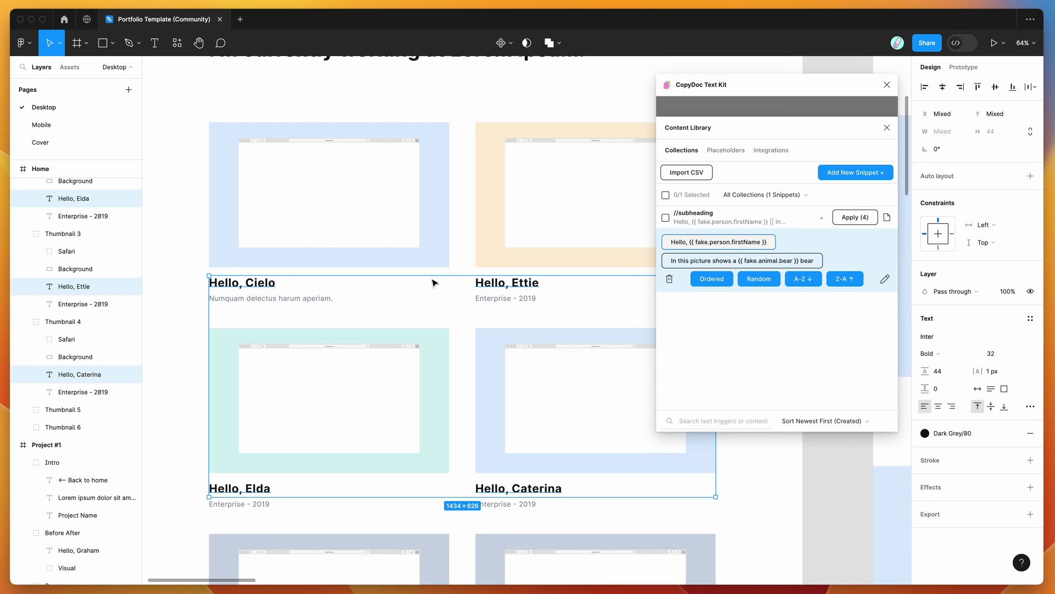
scroll(431, 281, down, 1)
scroll(432, 281, up, 1)
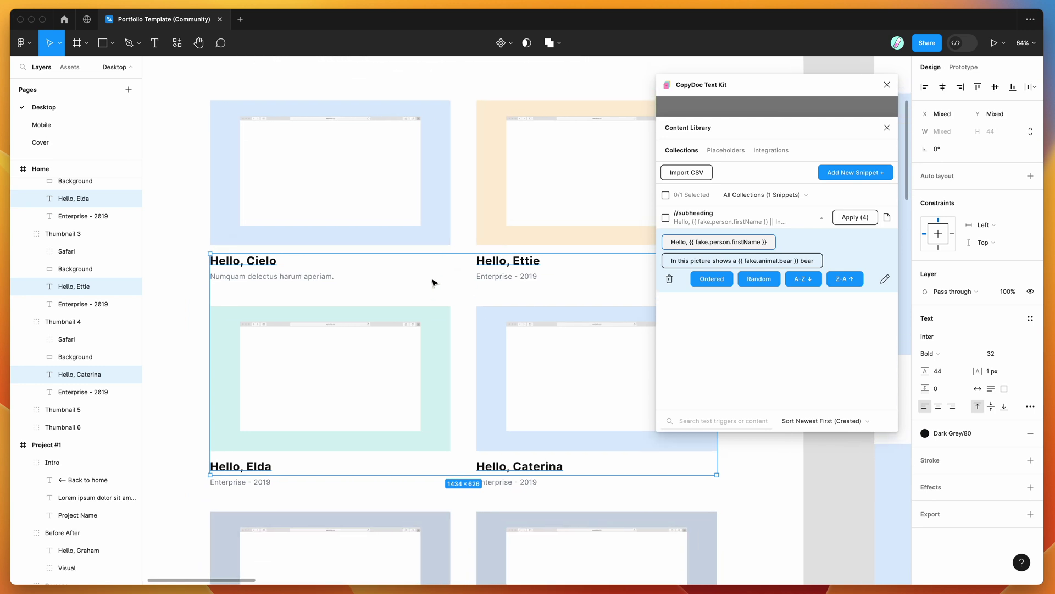
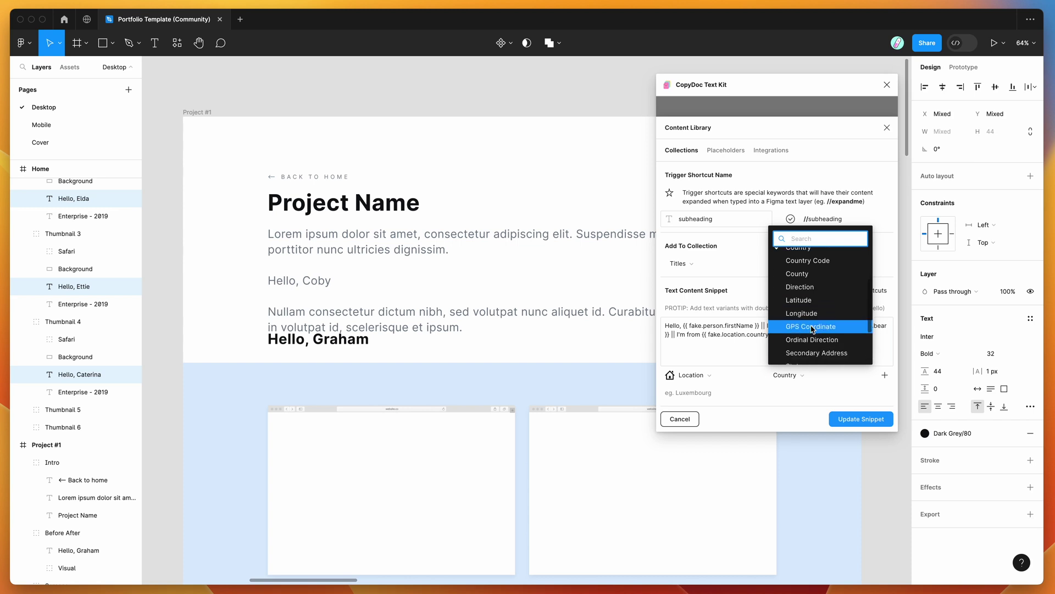
Append "and I live at {{ fake.location.buildingNumber }}" to the third variant in the //subheading snippet text, using the Location category's Building Number placeholder.
scroll(812, 329, up, 5)
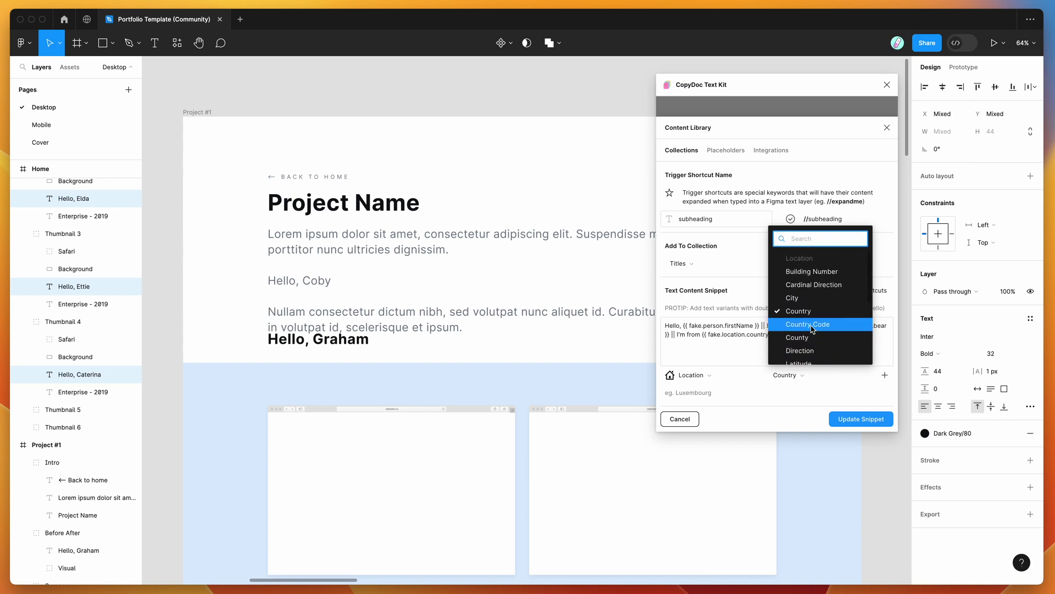
click(813, 270)
click(800, 333)
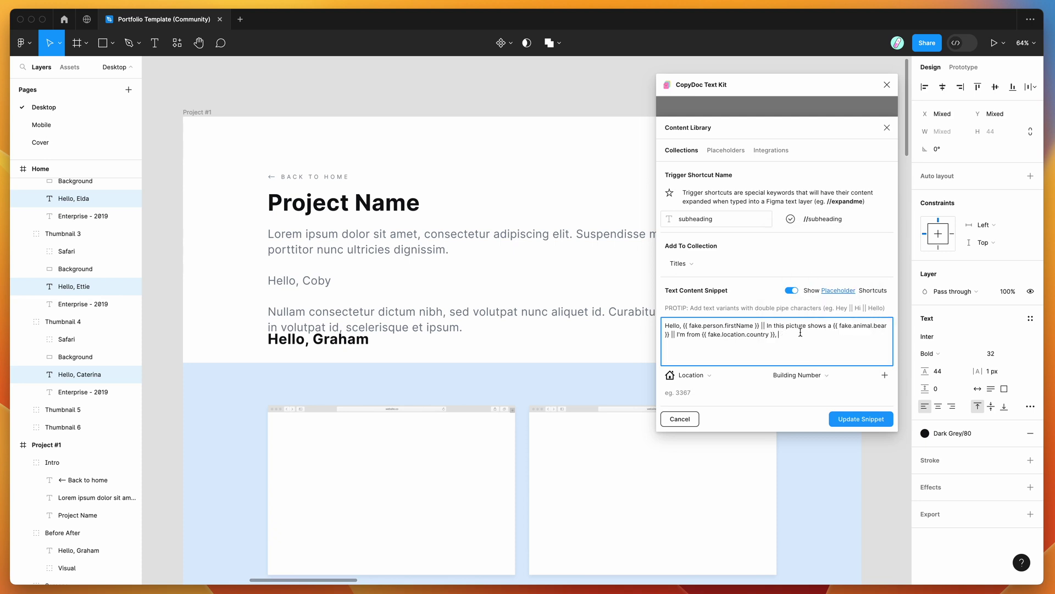
click(885, 375)
text(and I live at {{ fake.location.buildingNumber)
Add the Location category's Street Address placeholder after the building number in the snippet's third variant.
click(800, 375)
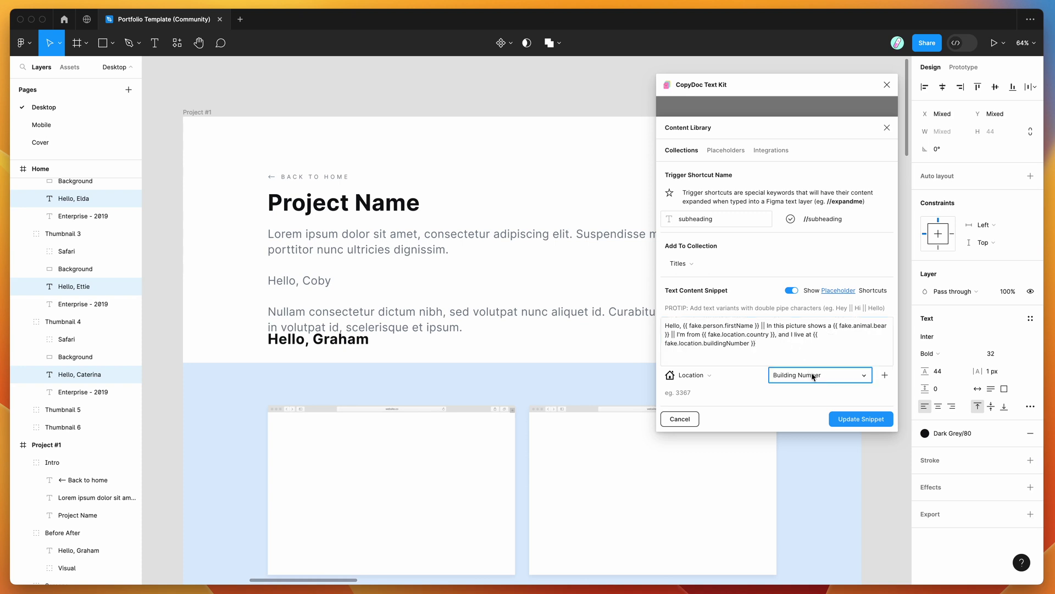
scroll(823, 286, down, 5)
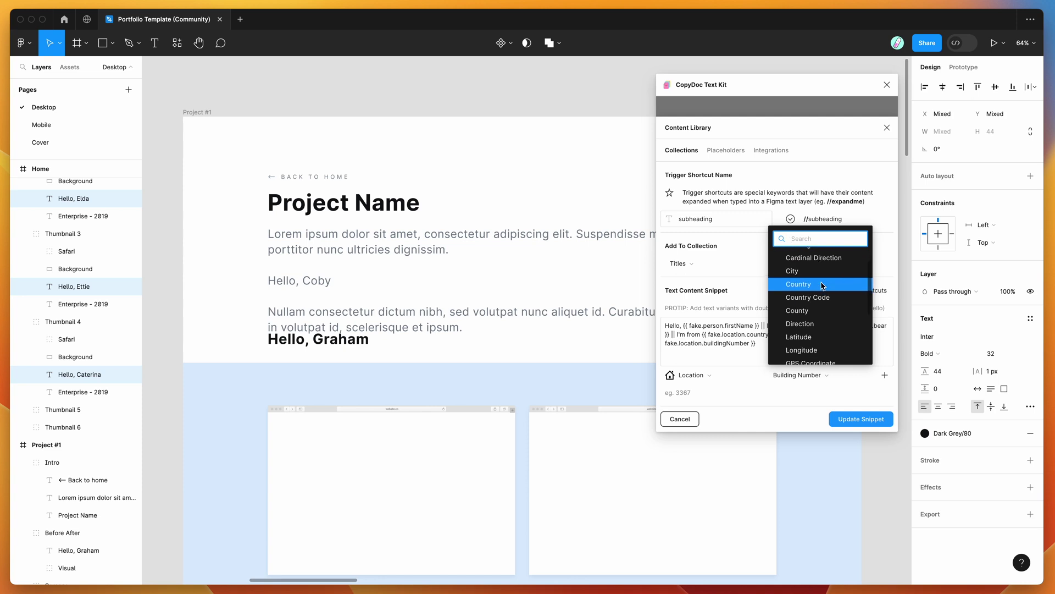
scroll(823, 285, down, 5)
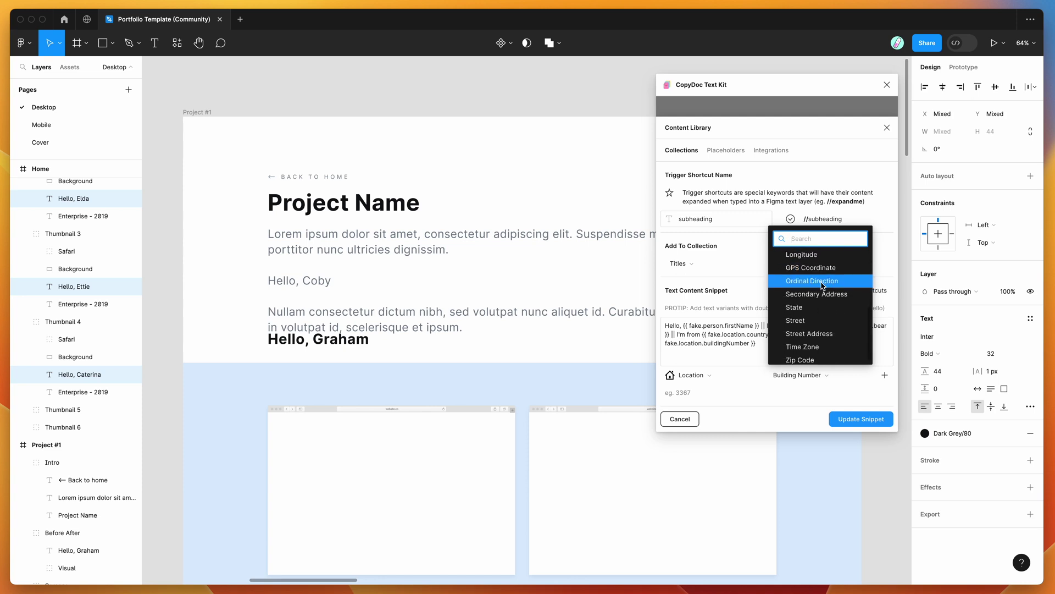
click(816, 327)
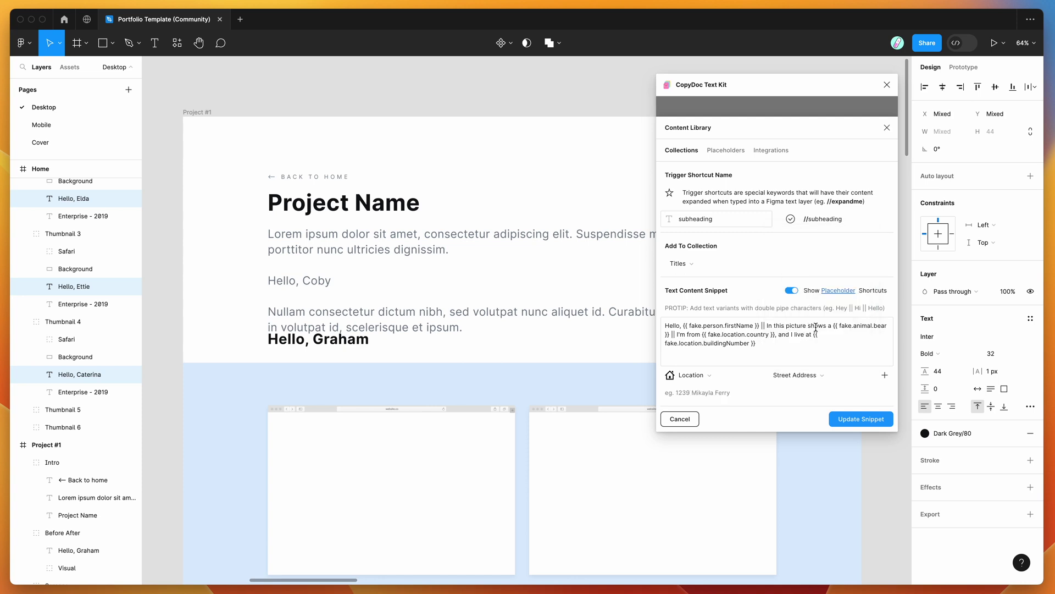
click(778, 347)
click(884, 375)
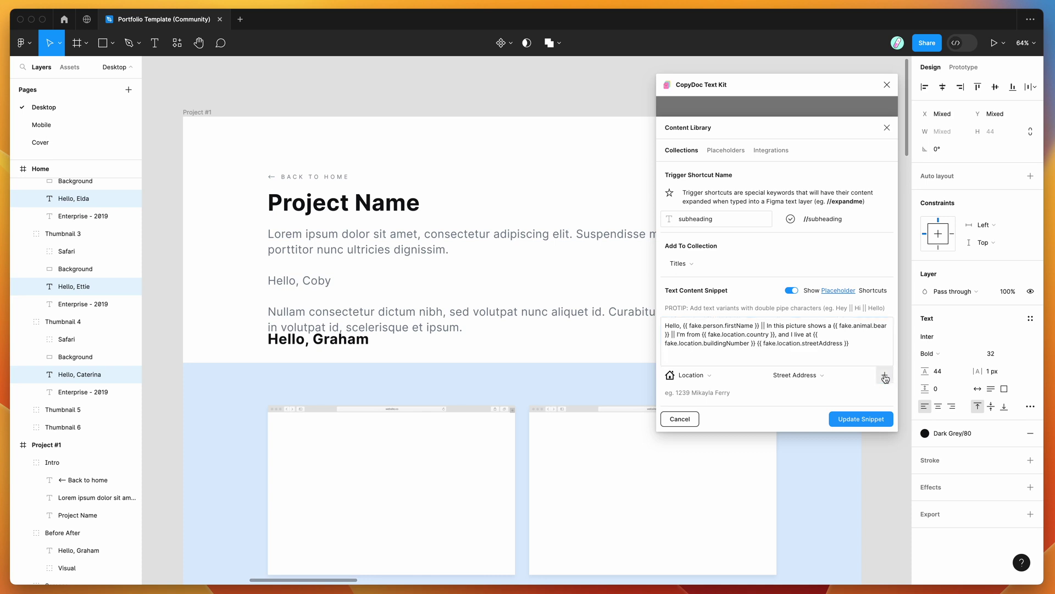
Add the Location category's Country Code placeholder at the end of the third variant and save the updated //subheading snippet.
click(822, 375)
scroll(832, 314, up, 2)
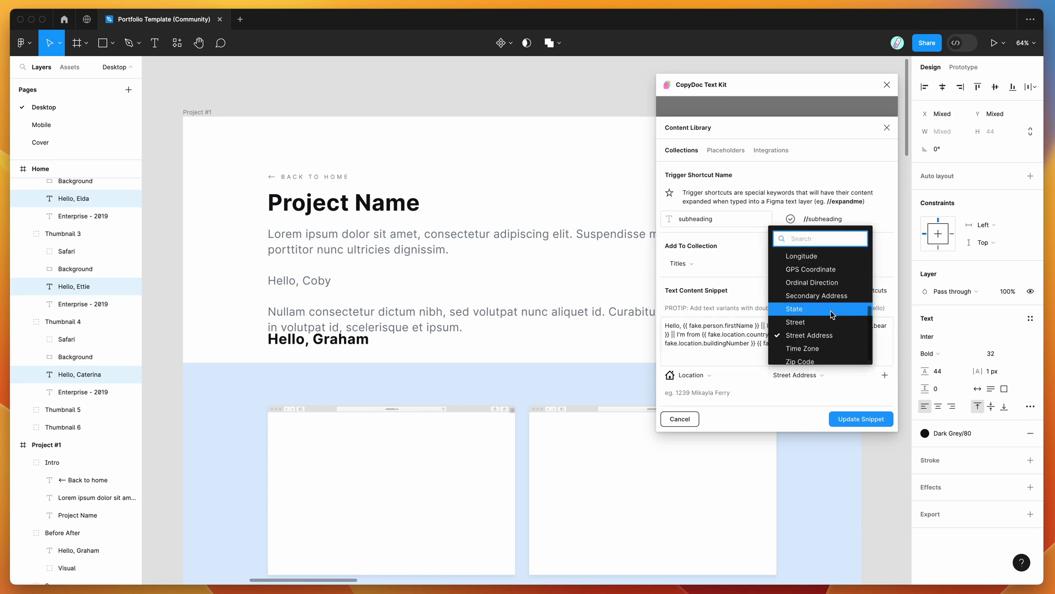
scroll(832, 315, down, 2)
scroll(832, 314, up, 5)
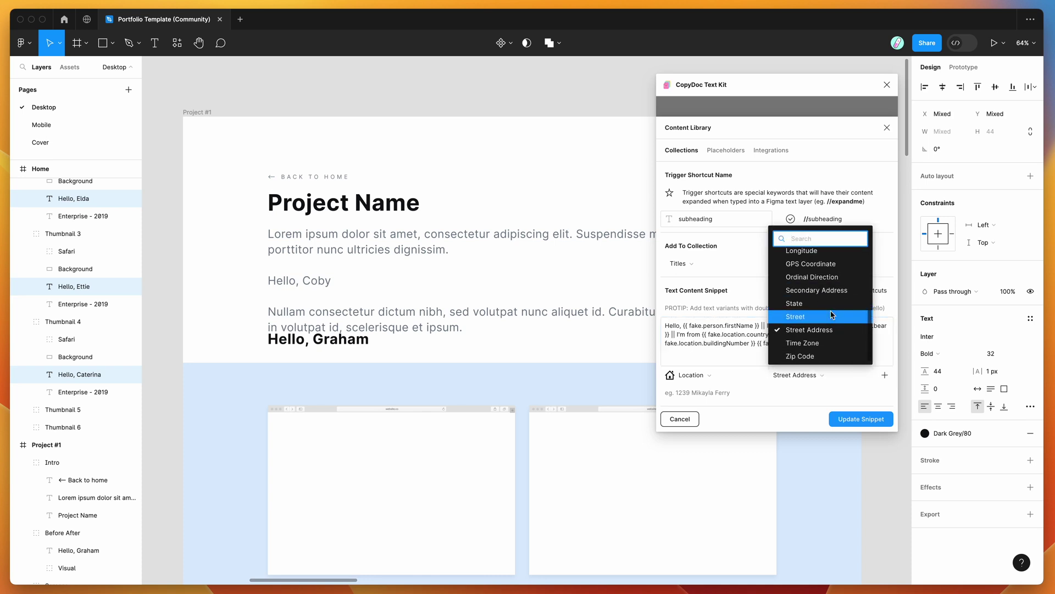
scroll(808, 297, up, 3)
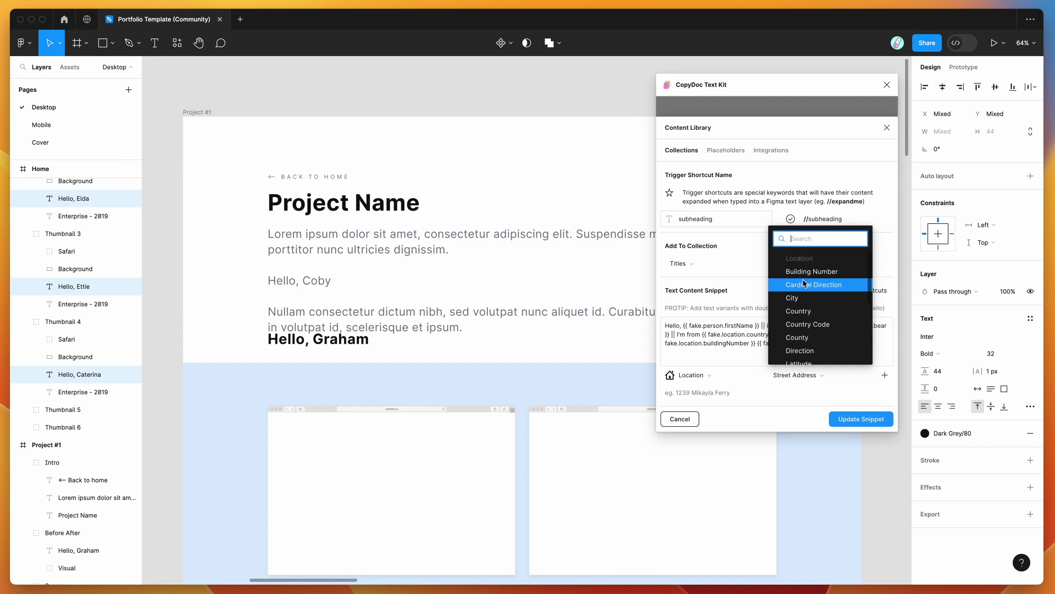
click(808, 325)
click(862, 342)
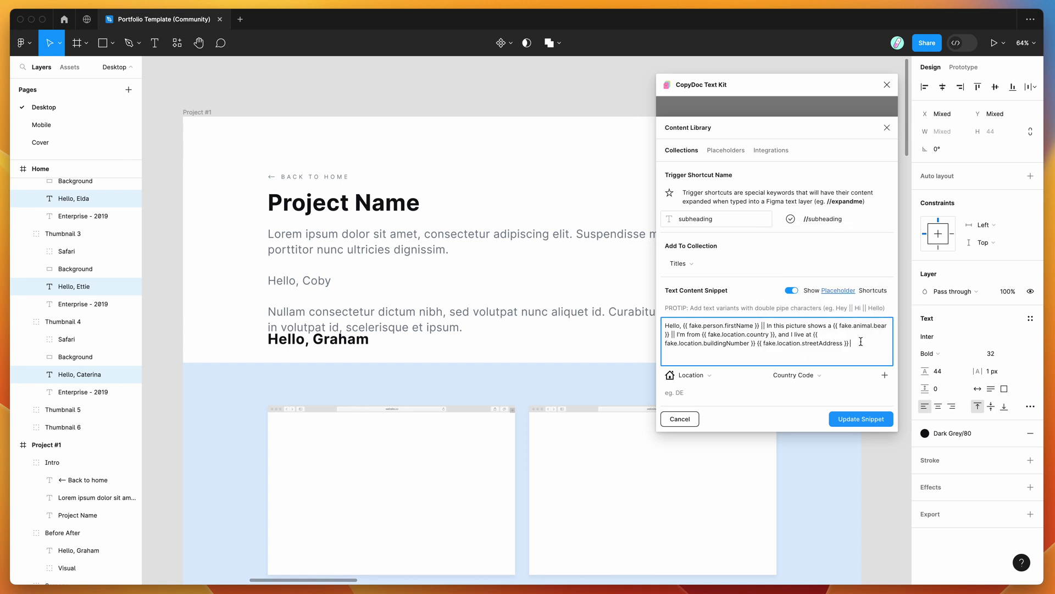
click(885, 376)
click(851, 418)
Apply the "I'm from {{ fake.location.country }}, and I live at..." variant repeatedly to Project #1's intro paragraph.
scroll(484, 333, down, 2)
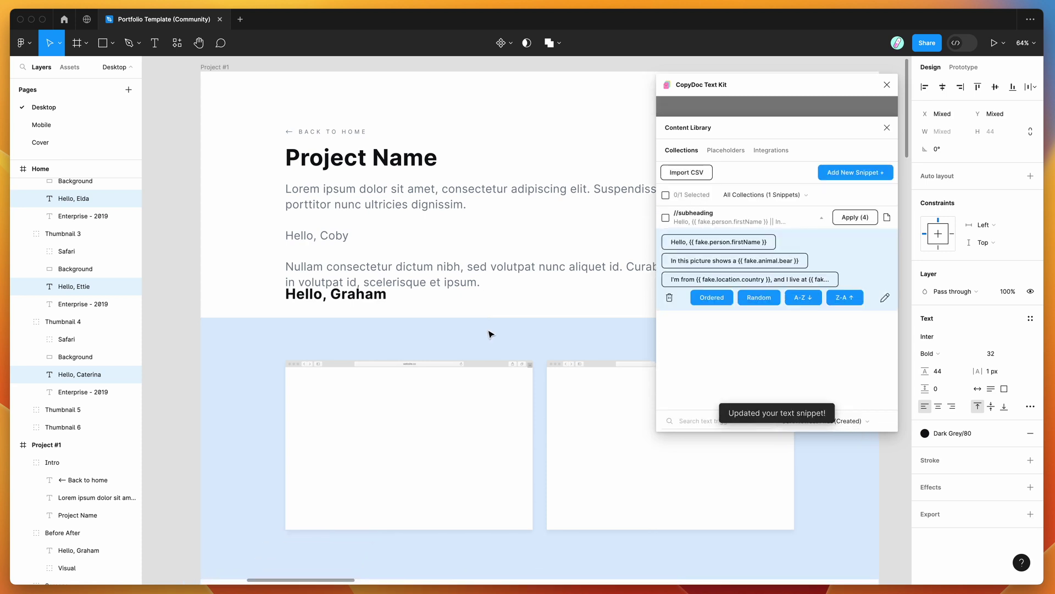
scroll(594, 288, down, 2)
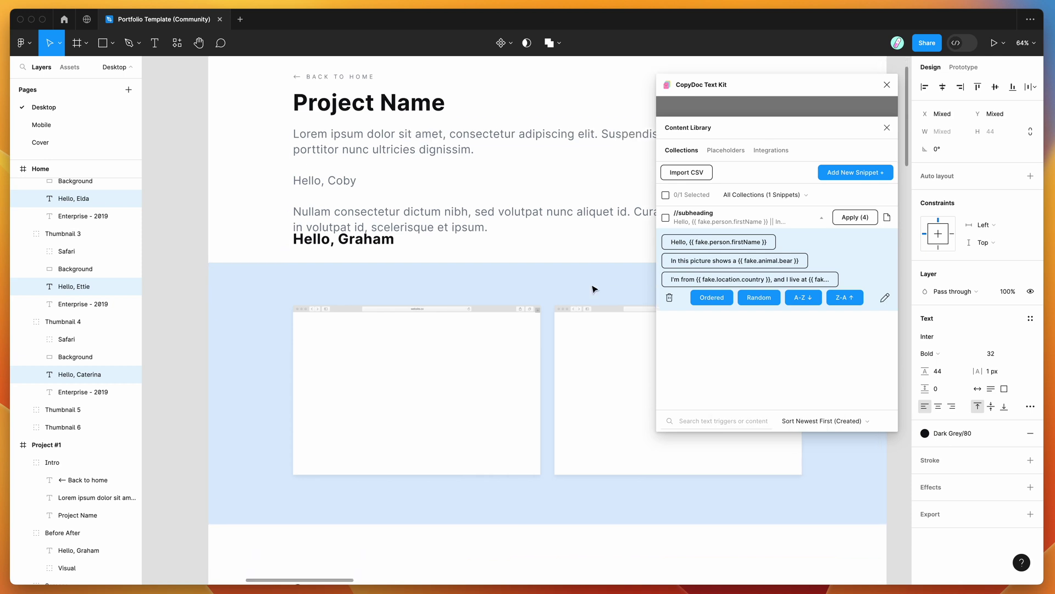
double_click(470, 214)
scroll(538, 214, up, 1)
click(697, 281)
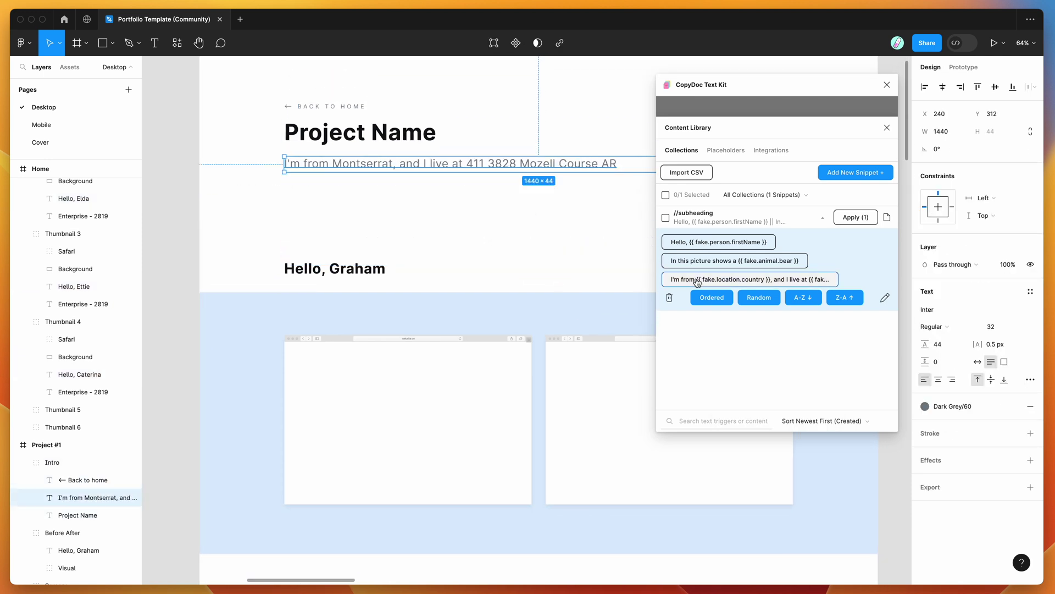
scroll(338, 214, up, 1)
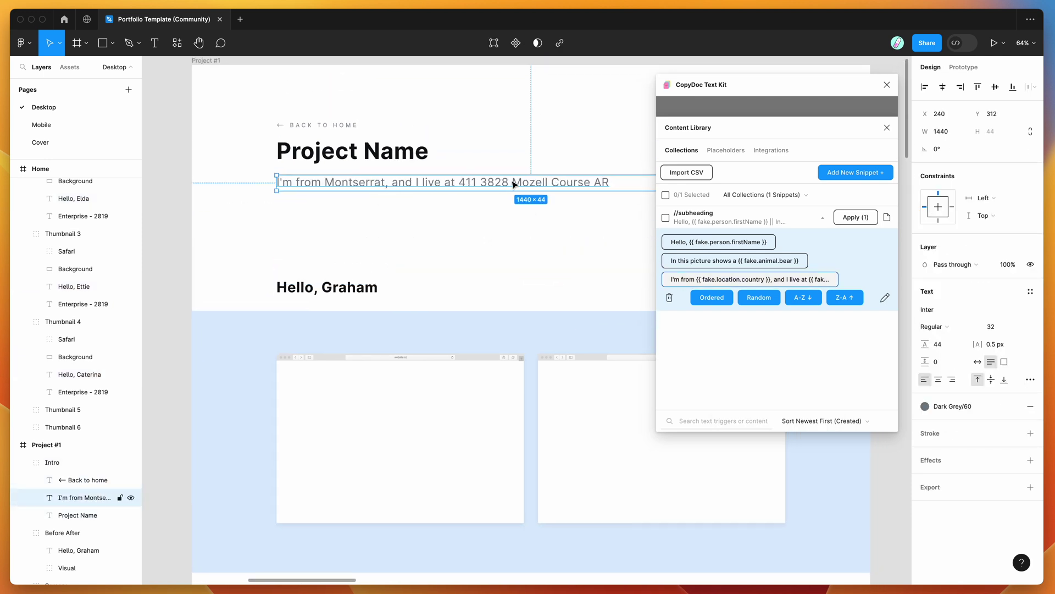
click(732, 280)
click(732, 280)
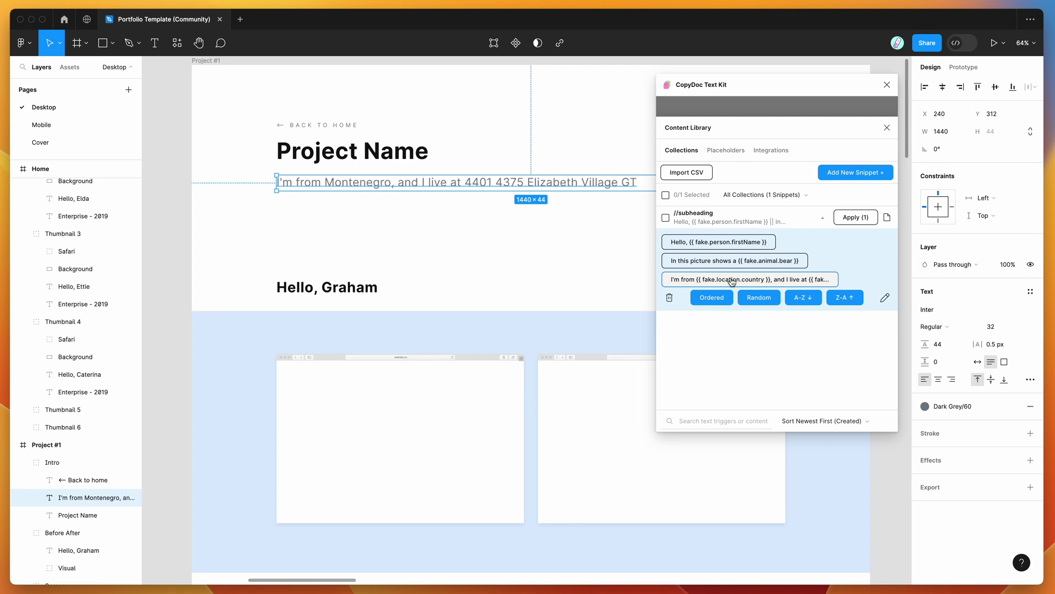
click(732, 281)
click(712, 281)
click(706, 281)
click(701, 280)
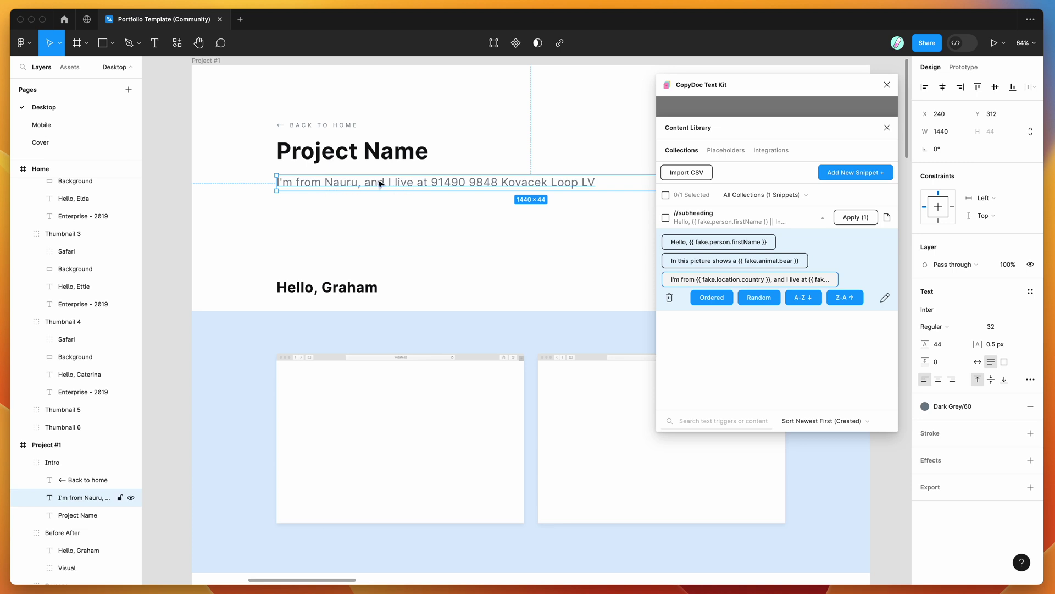
click(691, 281)
click(691, 281)
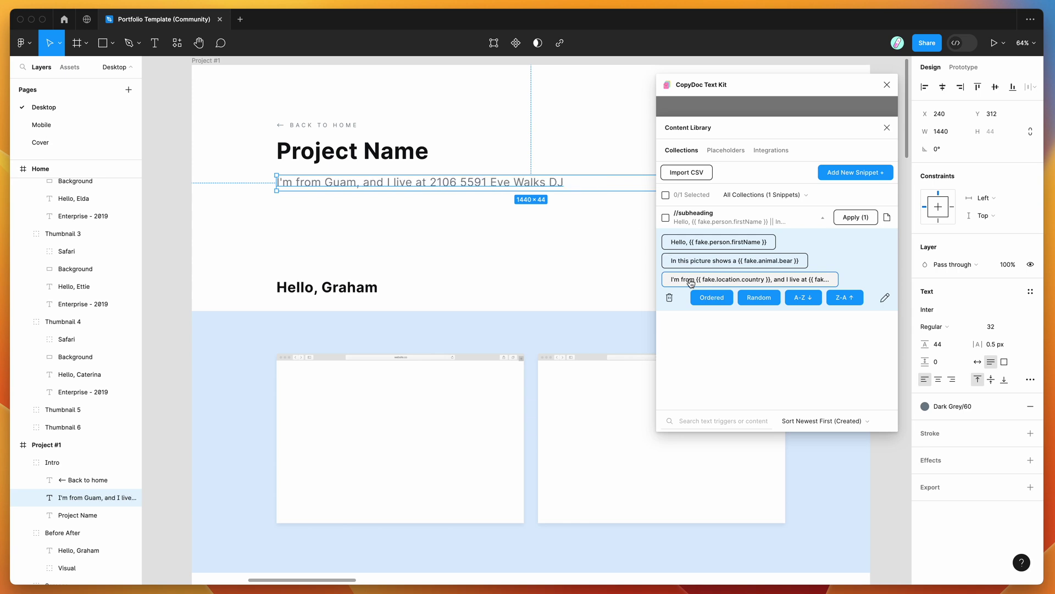
Copy the //subheading snippet and paste it three times at the end of Project #1's intro paragraph.
click(887, 217)
double_click(477, 182)
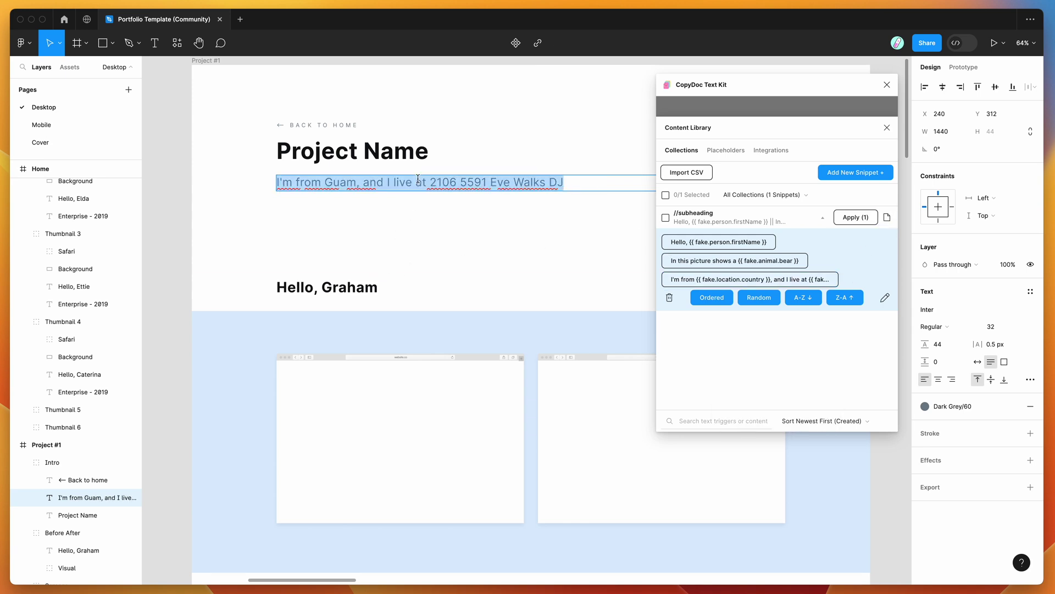
key(cmd+v)
key(cmd+v)
key(super+v)
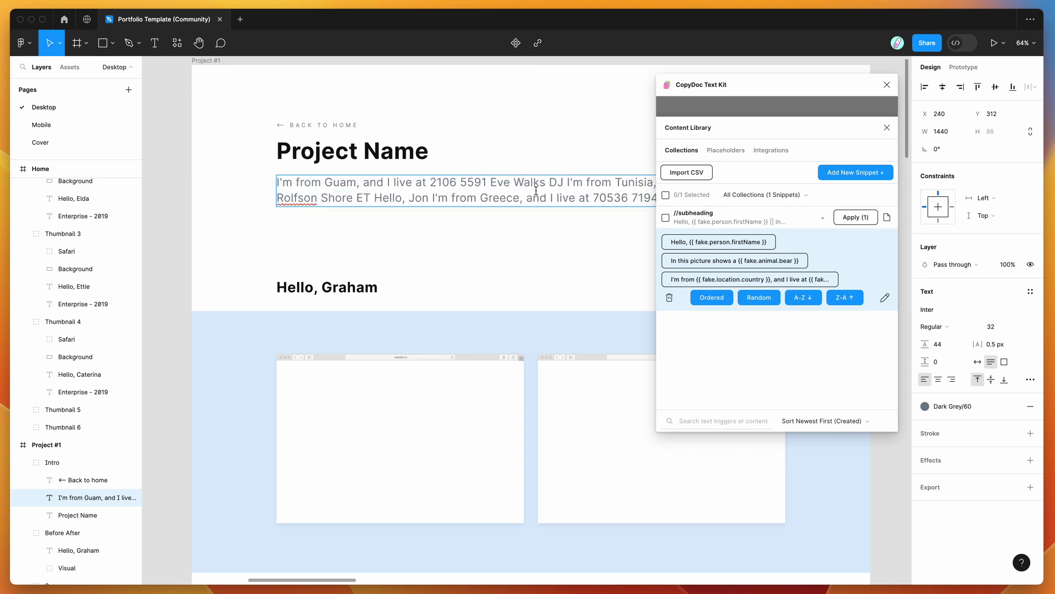
scroll(538, 191, right, 2)
click(576, 157)
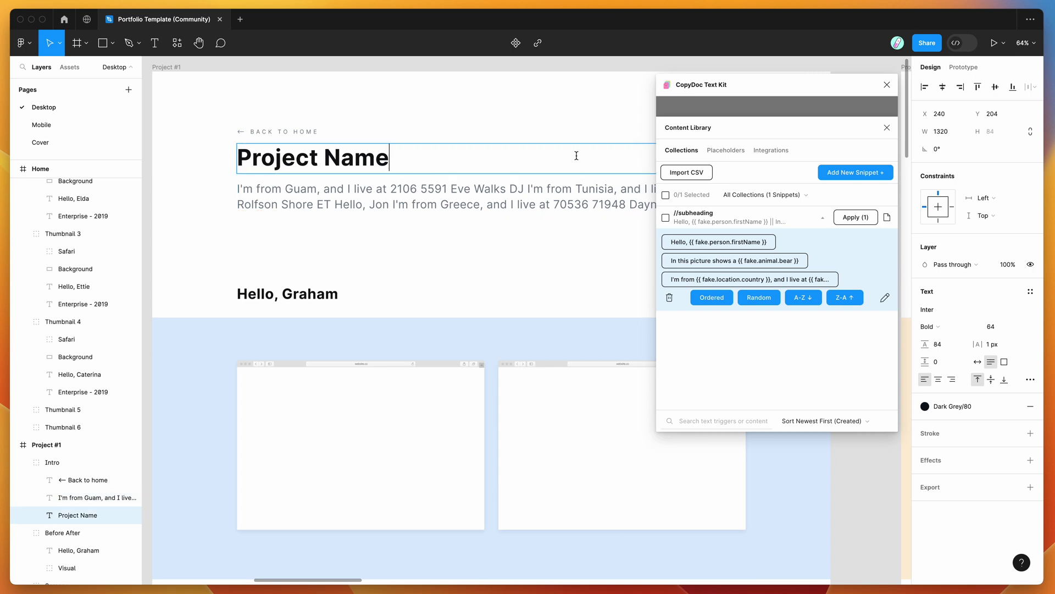
Apply each //subheading variant in turn to the intro paragraph, finishing with repeated uses of "In this picture shows a {{ fake.animal.bear }}".
click(425, 185)
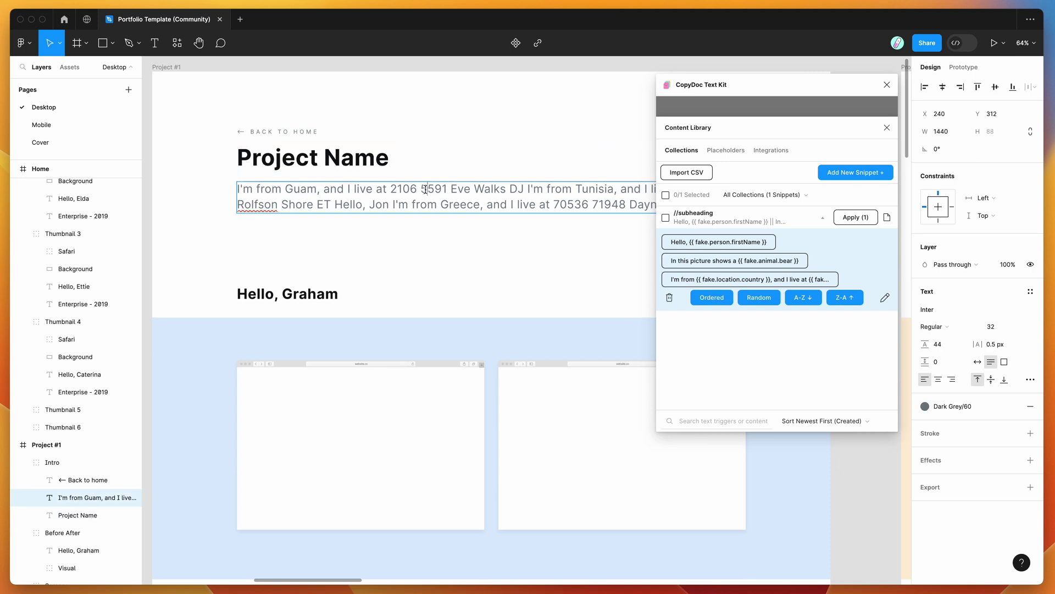
click(716, 246)
click(716, 263)
click(715, 280)
click(716, 260)
click(715, 257)
click(717, 261)
click(706, 262)
click(705, 261)
click(706, 262)
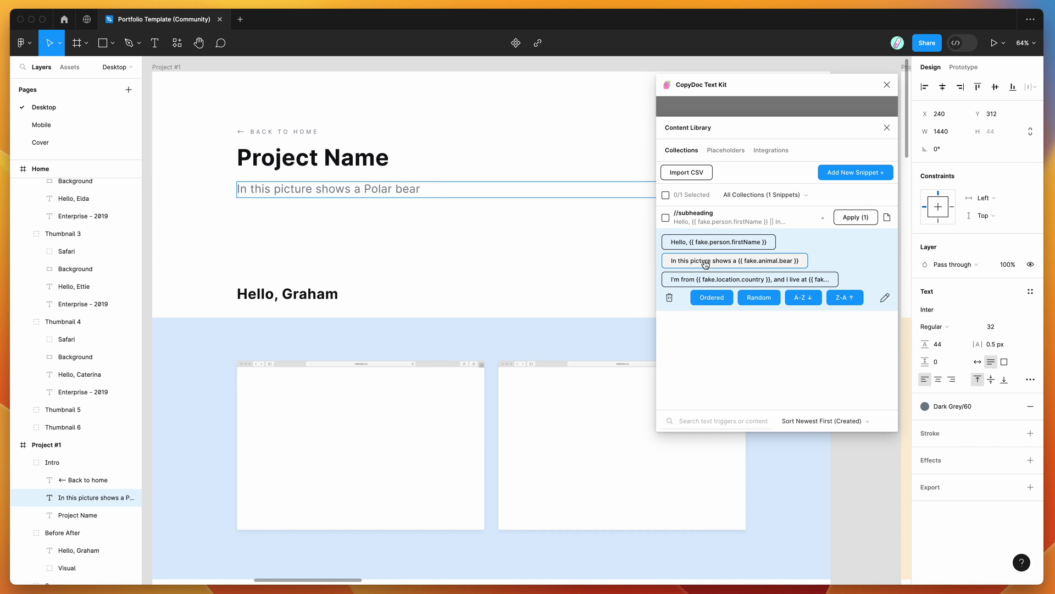
Collapse the //subheading snippet, reposition the plugin window, and browse the Company and Person placeholder categories in the Content Library.
click(729, 221)
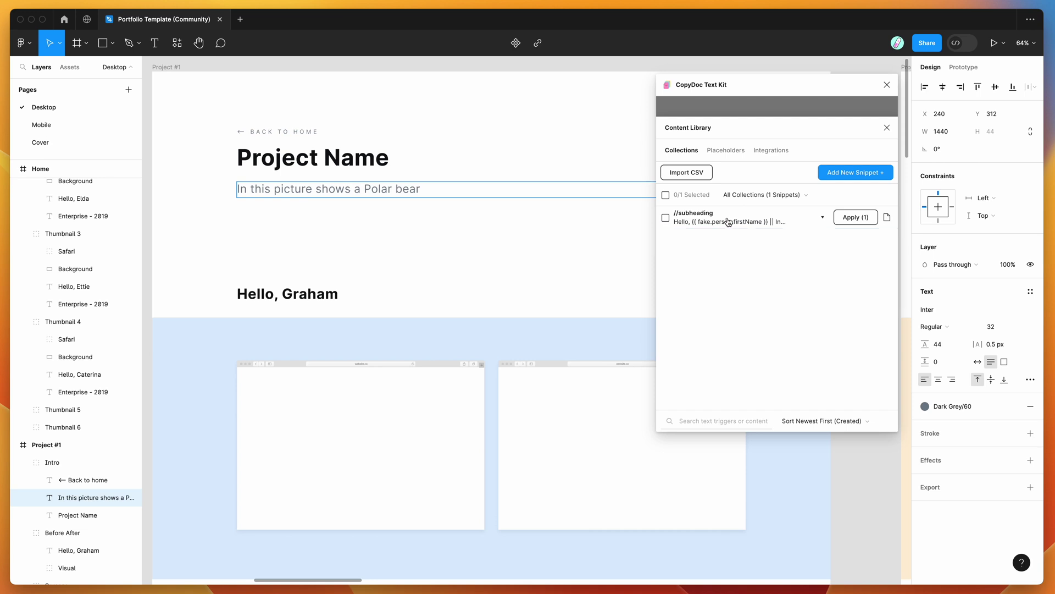
drag(742, 91, 614, 103)
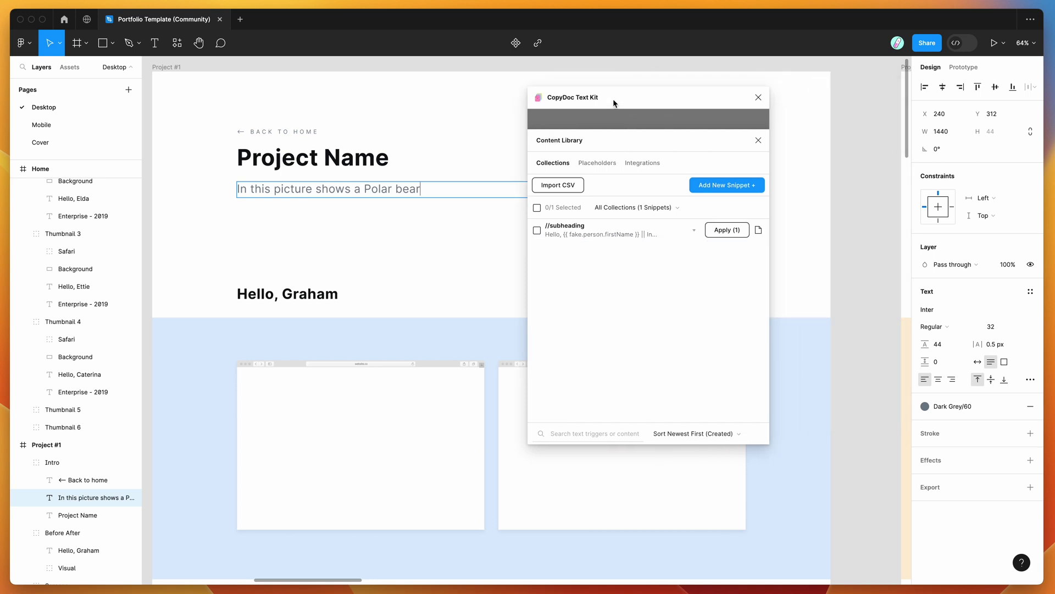
click(601, 164)
click(583, 186)
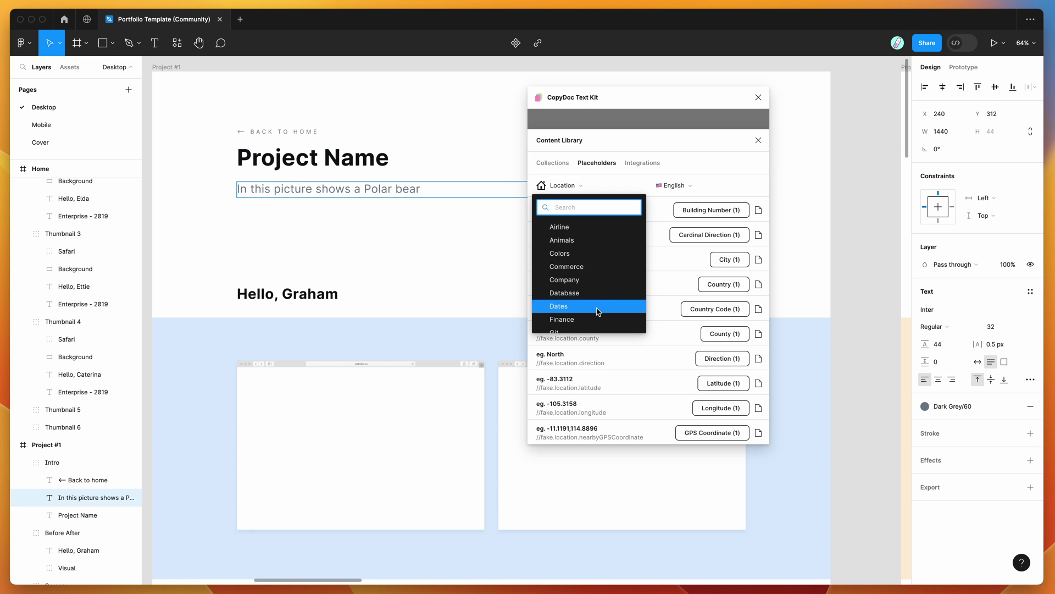
click(586, 284)
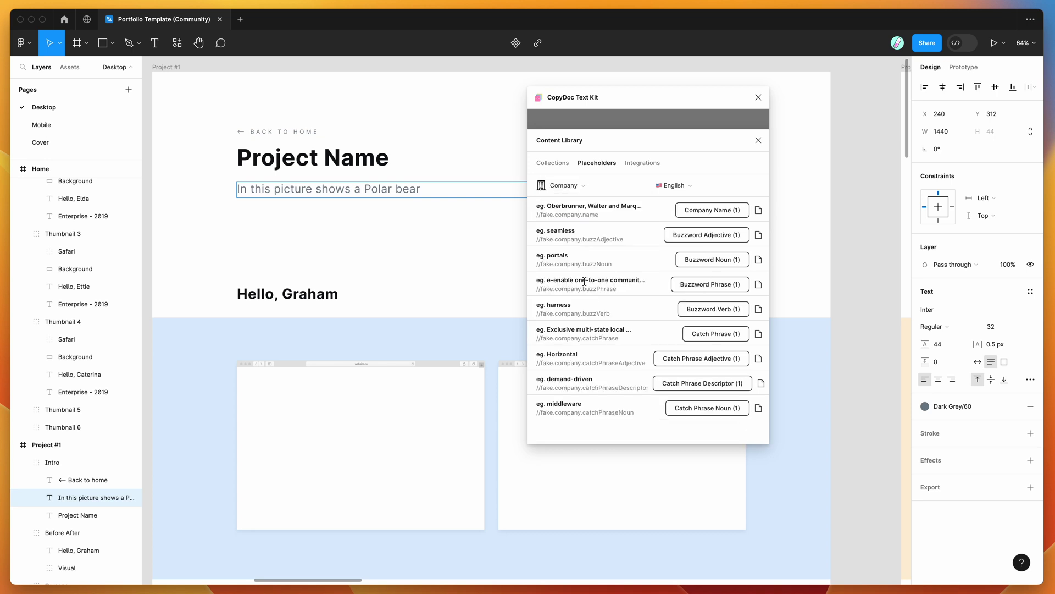
click(595, 187)
scroll(586, 264, down, 5)
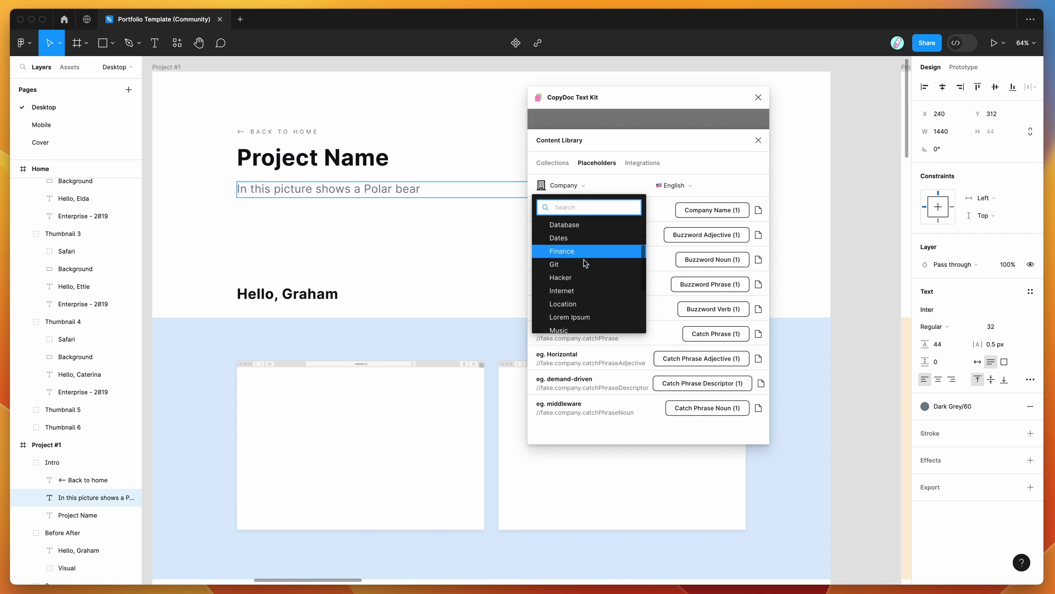
click(585, 263)
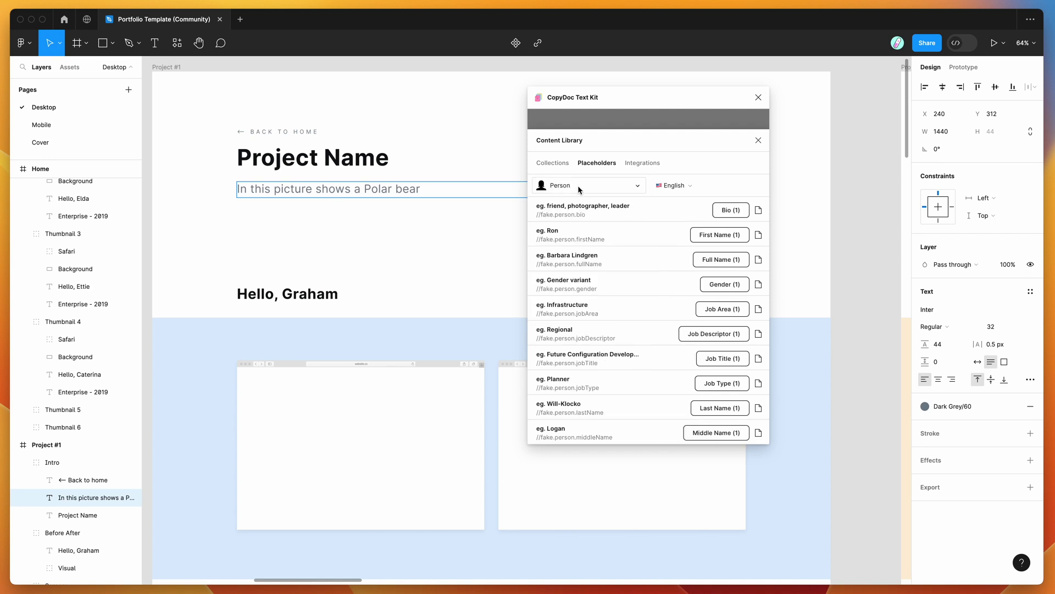
Select the "Project Name" heading for text editing and move the CopyDoc Text Kit window slightly upward.
scroll(454, 205, up, 3)
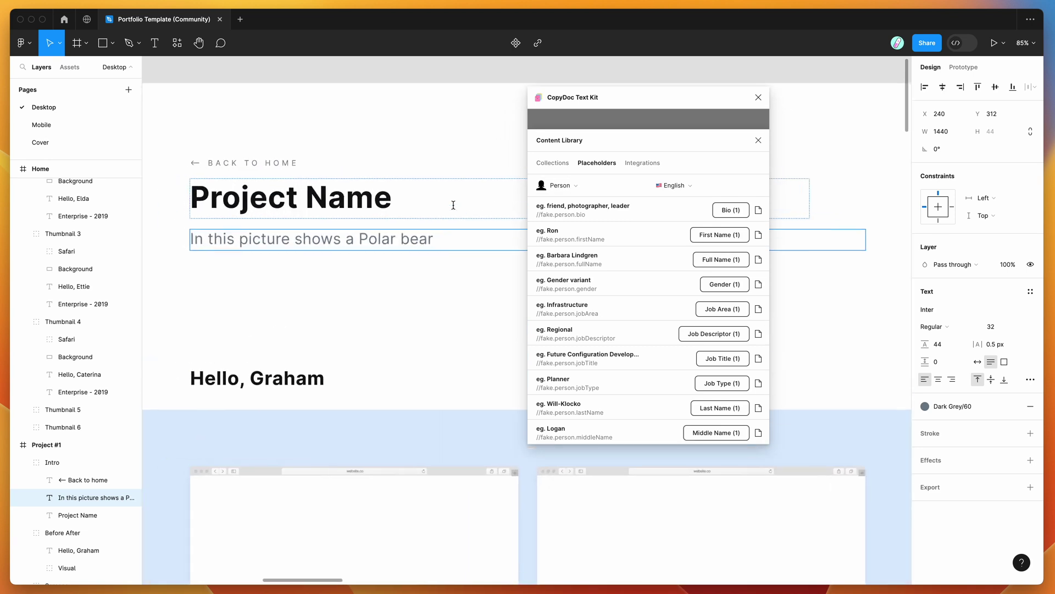
double_click(433, 204)
click(433, 204)
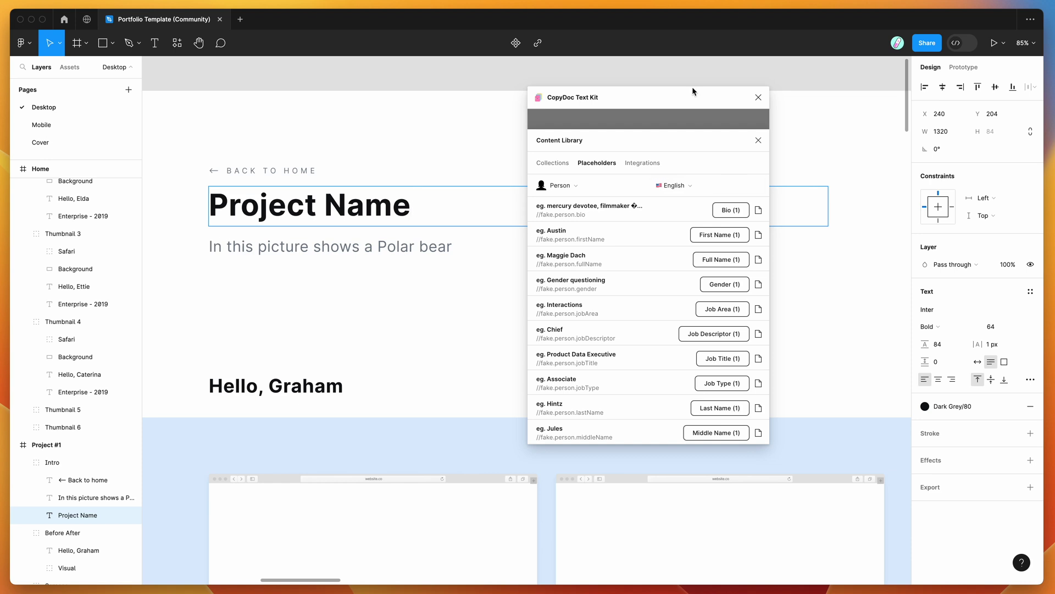
drag(694, 93, 694, 83)
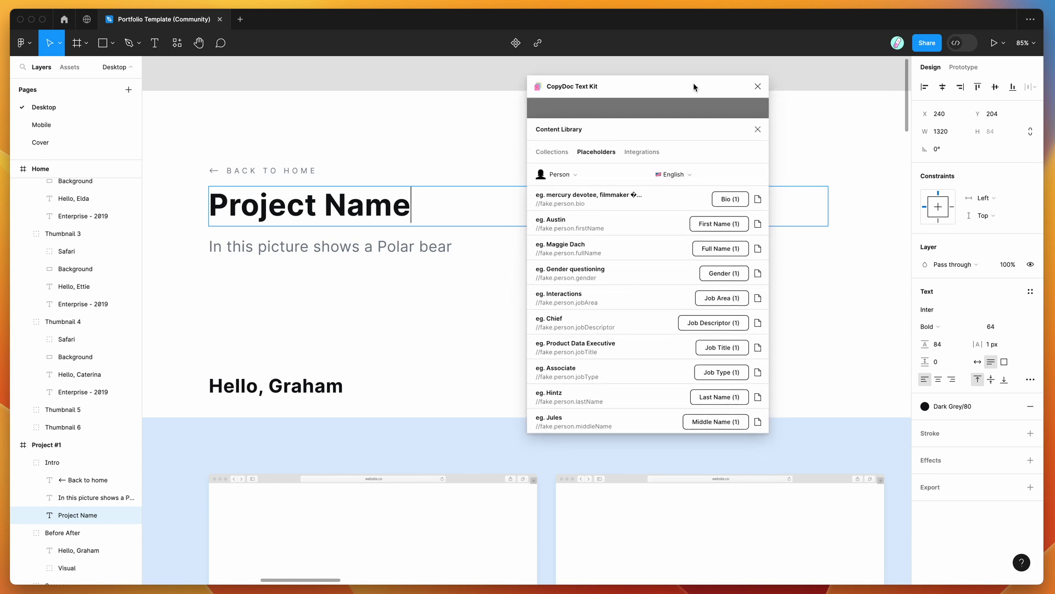
Set the language of the Person placeholders to Japanese.
click(675, 176)
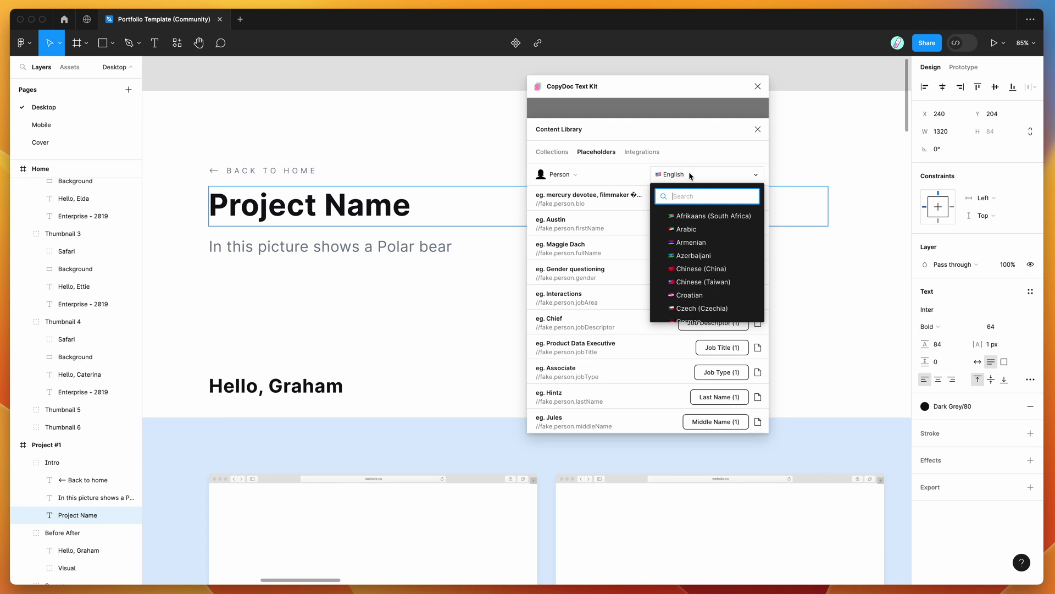
scroll(706, 254, down, 5)
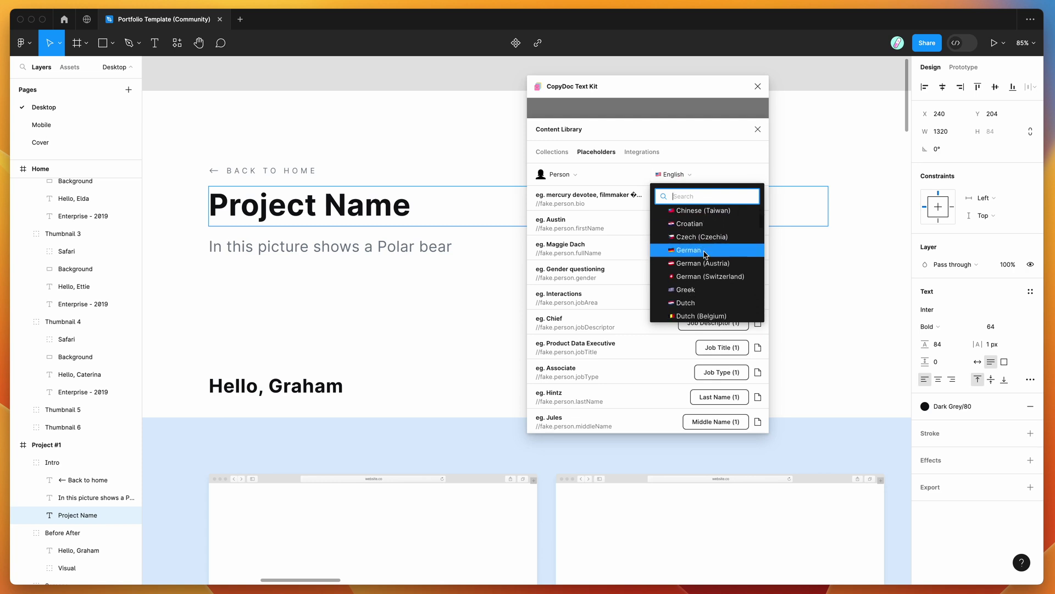
scroll(706, 255, down, 10)
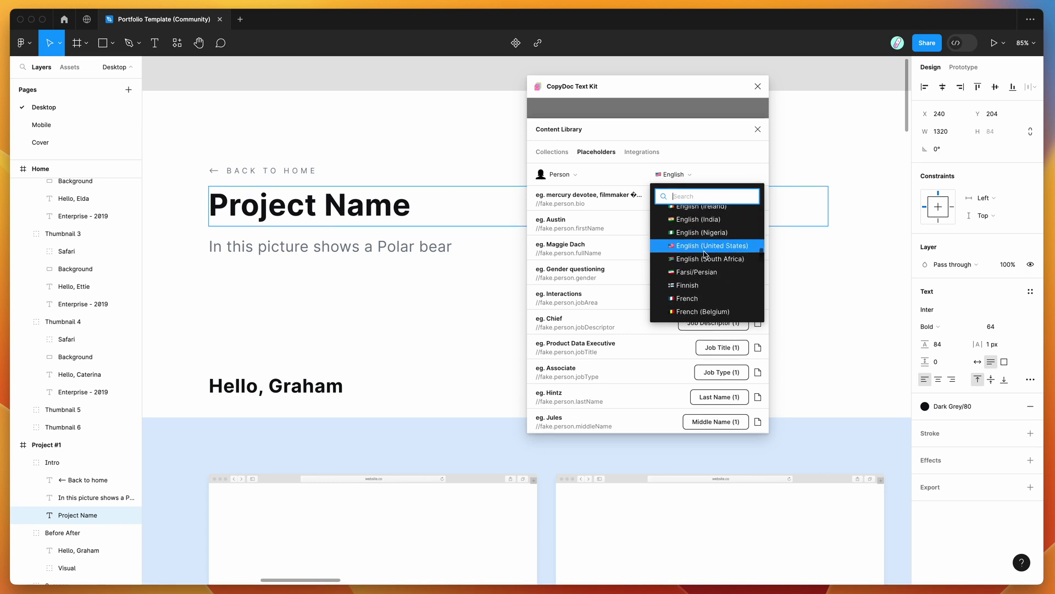
scroll(706, 255, down, 5)
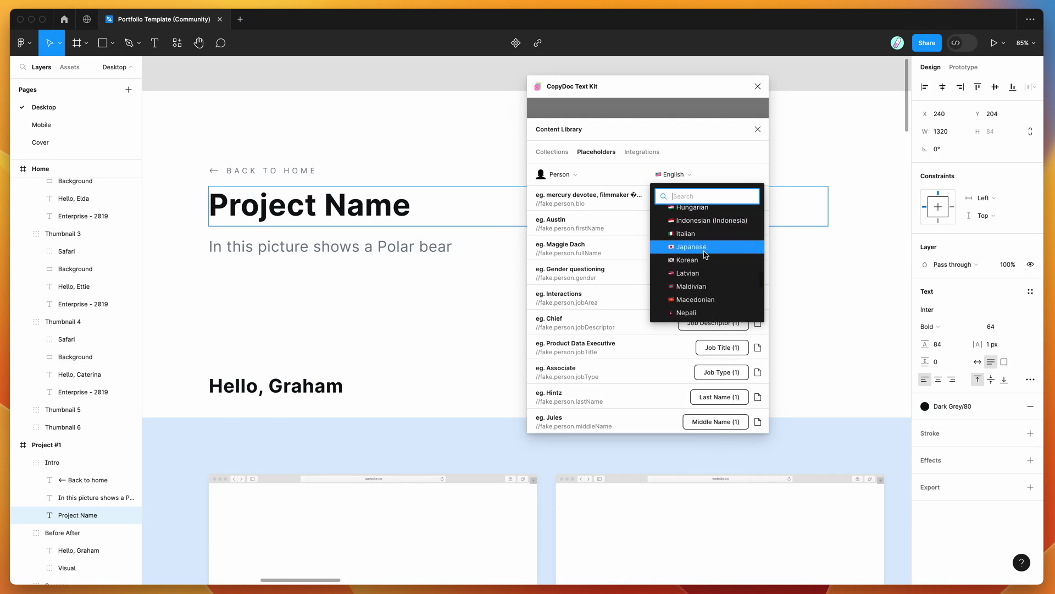
click(688, 250)
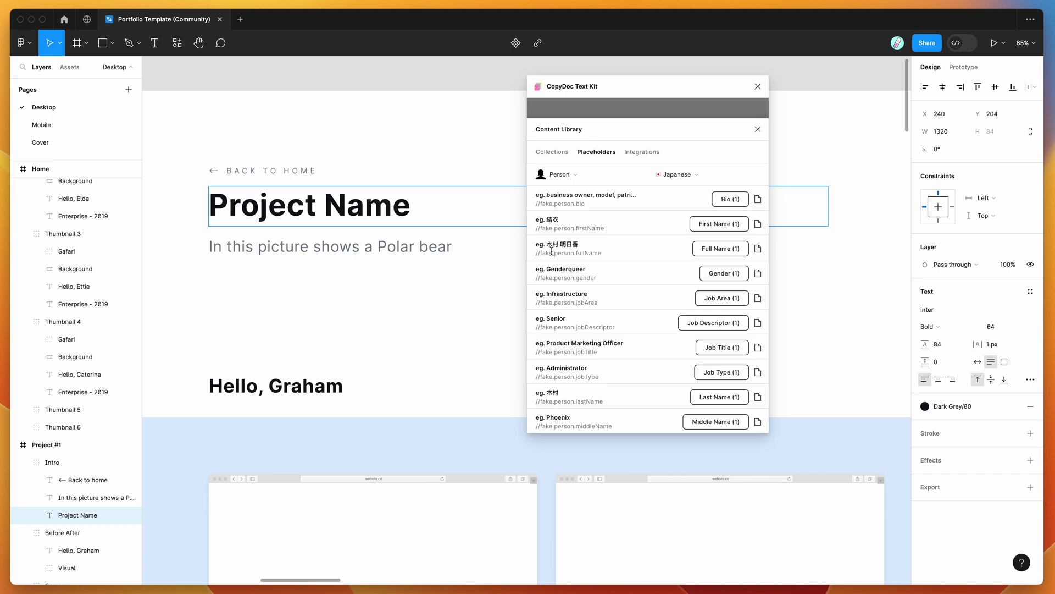
scroll(561, 241, down, 1)
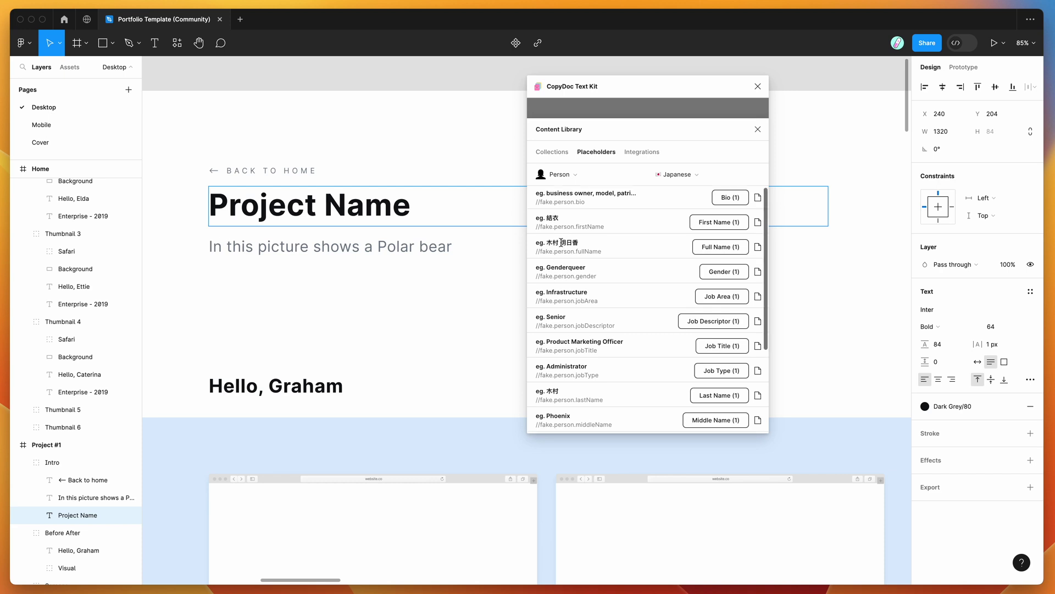
Apply the Japanese Full Name placeholder repeatedly to the Before After section's heading.
click(416, 206)
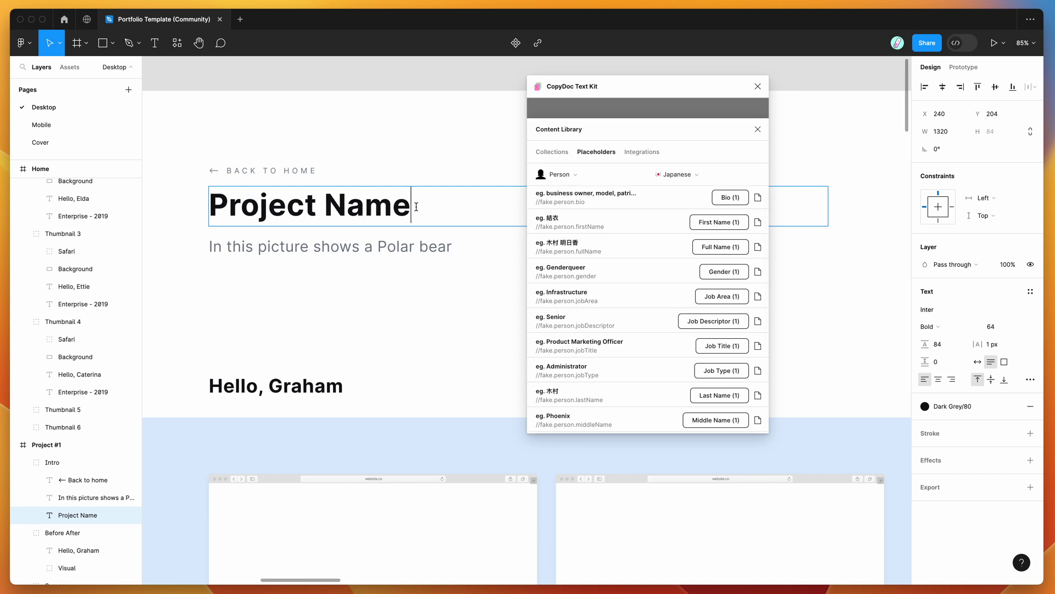
click(341, 384)
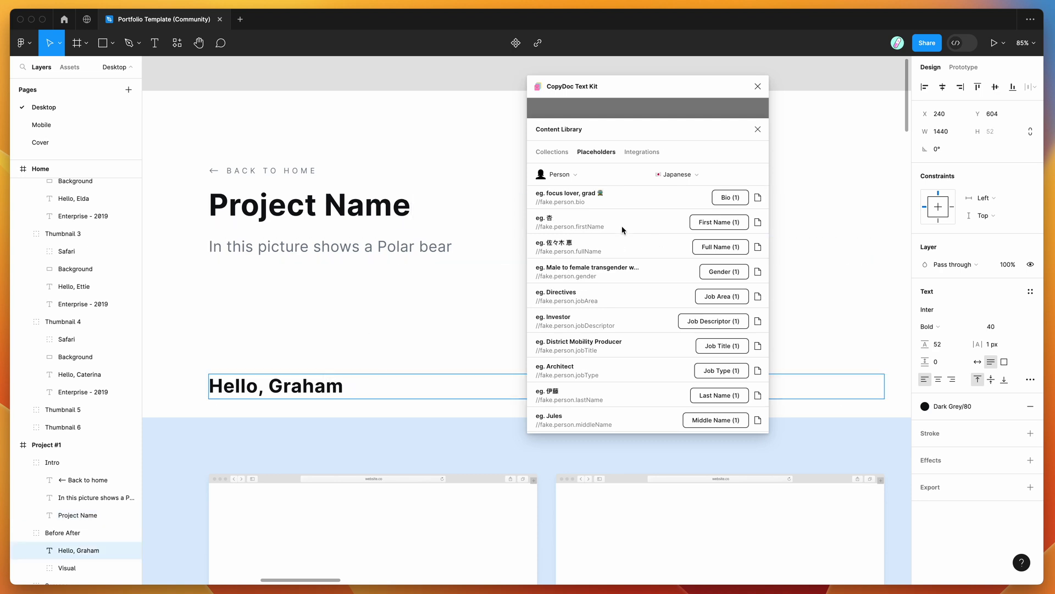
click(712, 249)
click(711, 249)
click(712, 249)
click(711, 249)
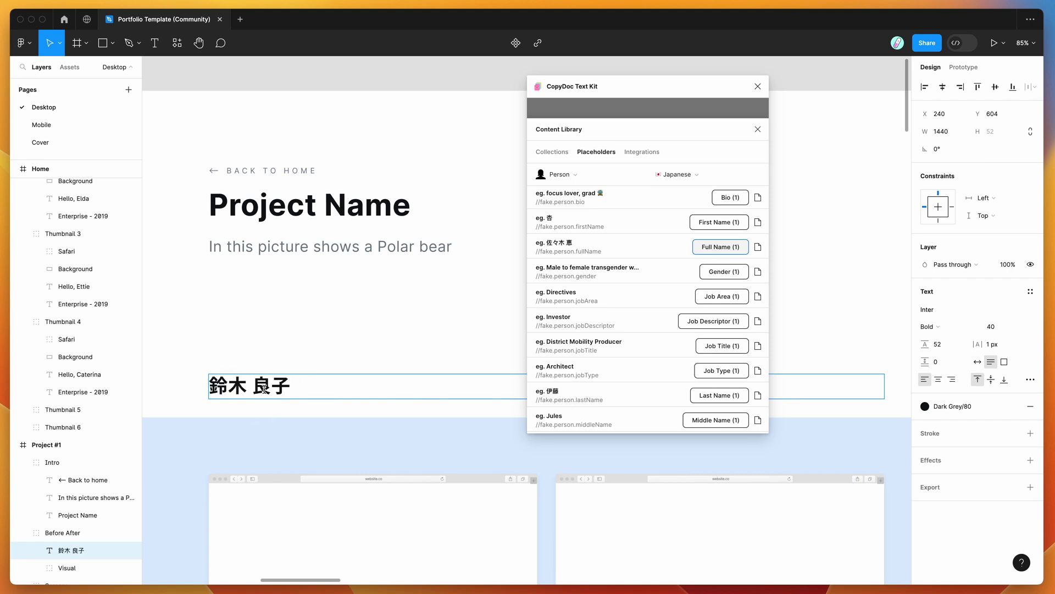
Switch the placeholder language to Korean and apply the Full Name placeholder repeatedly to the Before After heading.
click(694, 174)
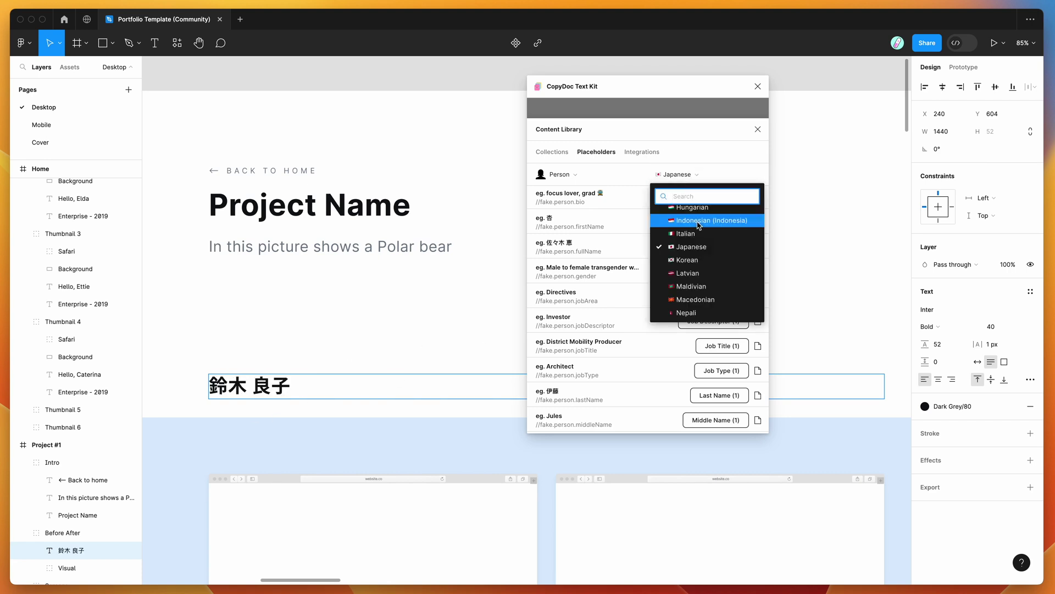
click(686, 261)
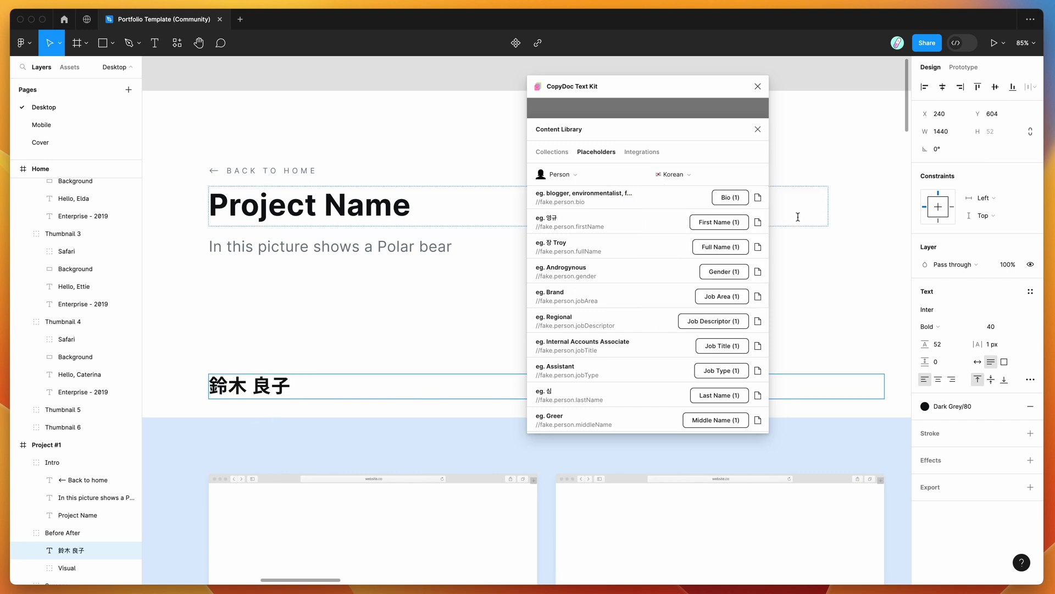
click(713, 248)
click(714, 248)
click(713, 249)
click(713, 249)
Switch the placeholder language to Italian and apply the Full Name placeholder repeatedly to the Before After heading.
click(674, 174)
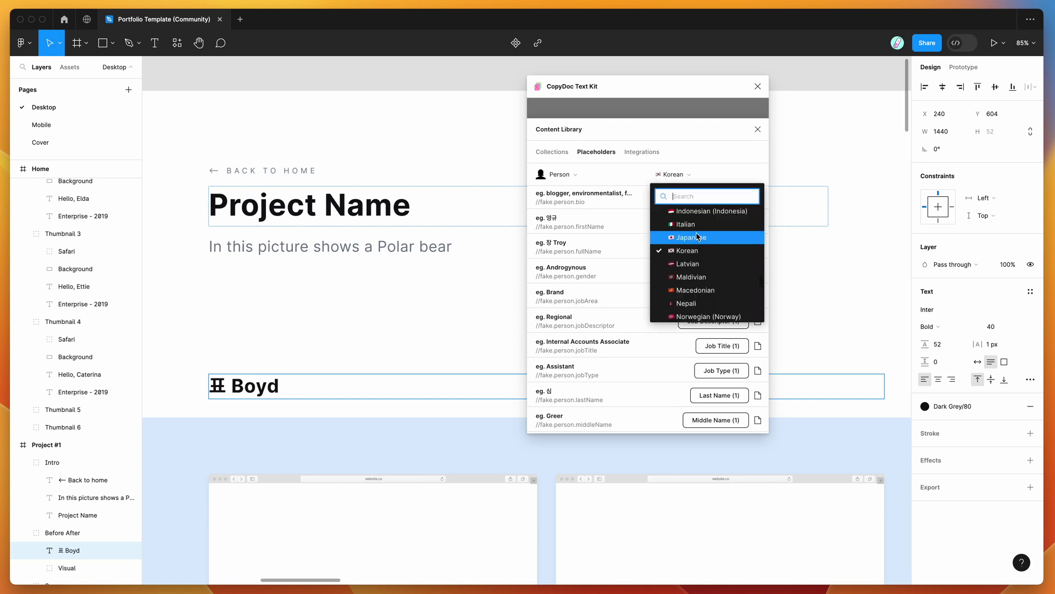
click(690, 224)
click(715, 249)
click(715, 248)
click(717, 249)
click(718, 248)
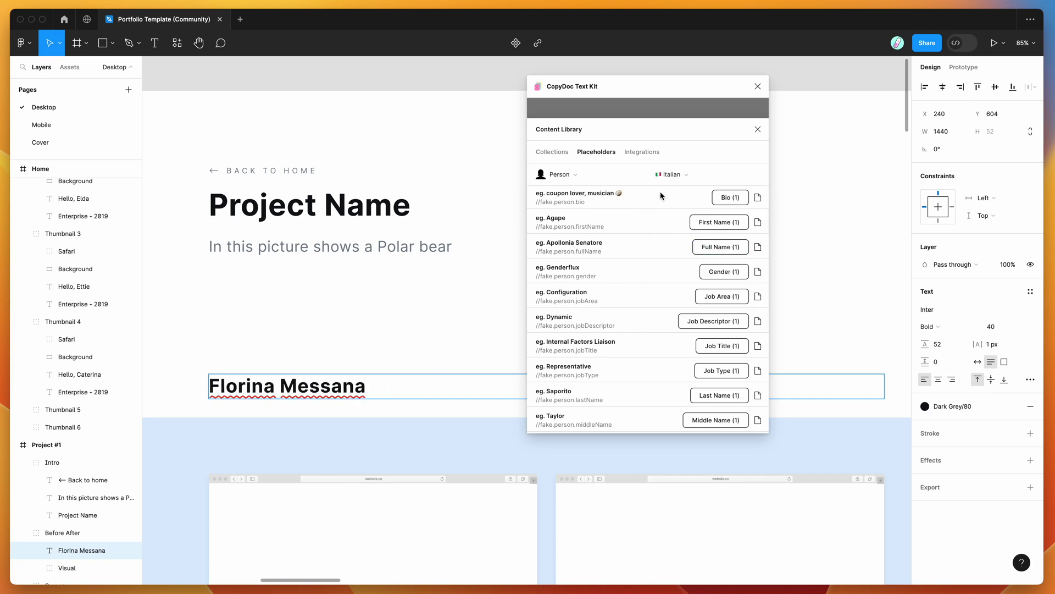
click(681, 176)
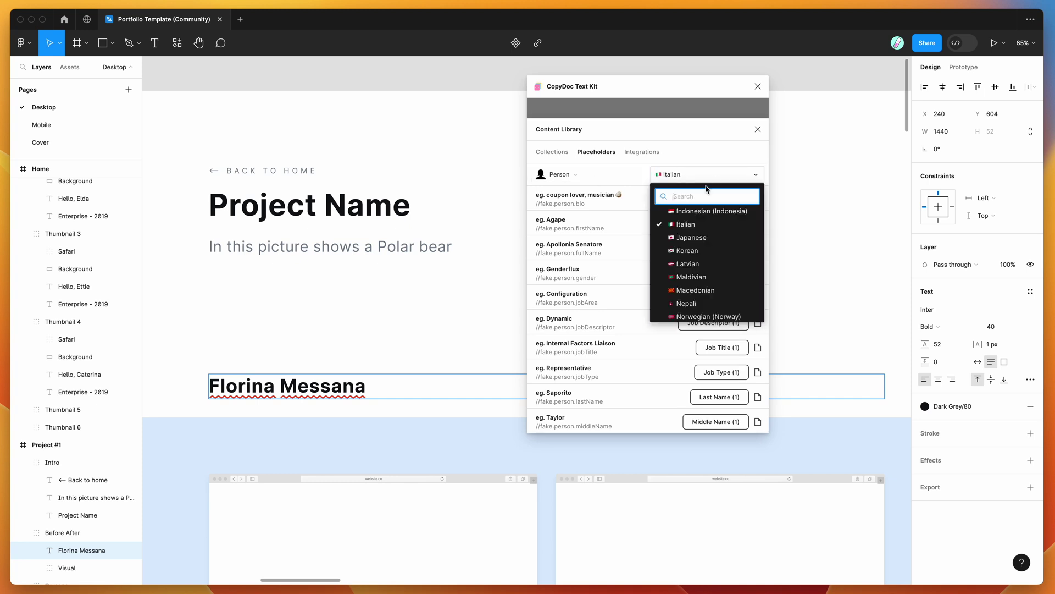
click(702, 228)
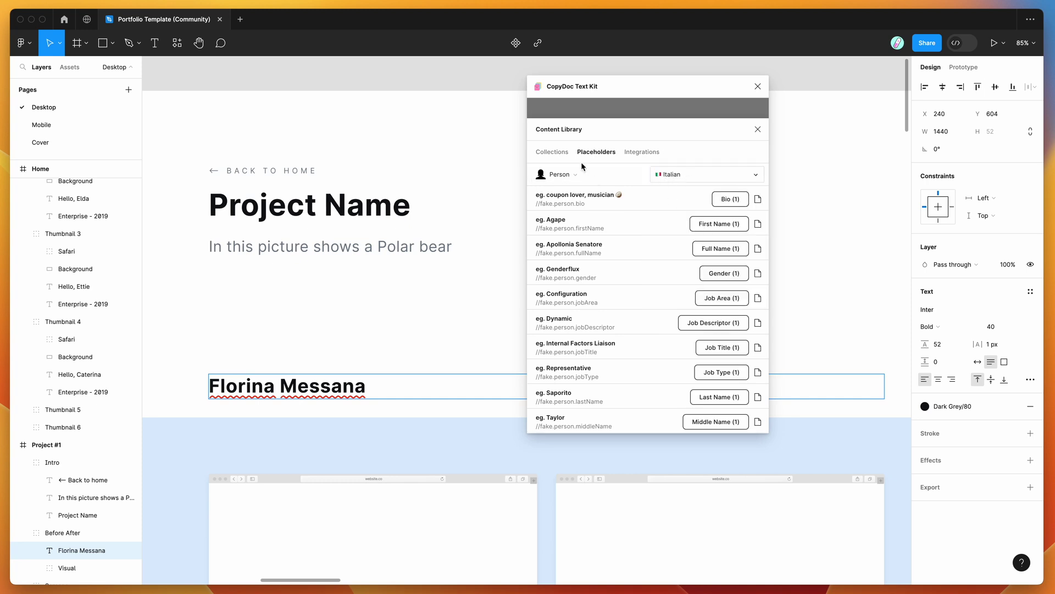
Select the "Project Name" heading and expand the //subheading snippet in the Content Library's collections.
click(553, 152)
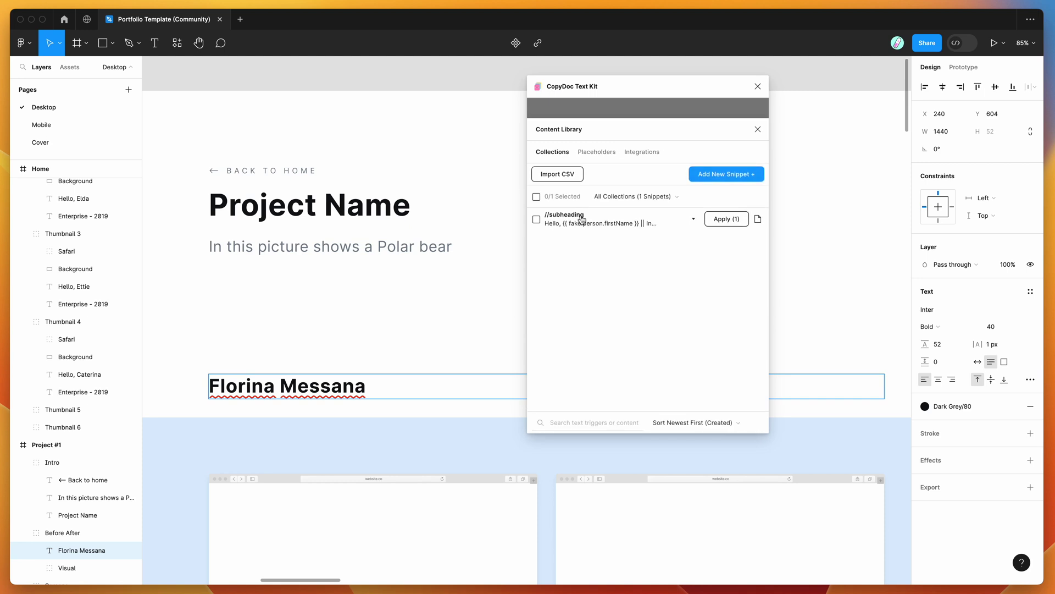
double_click(365, 205)
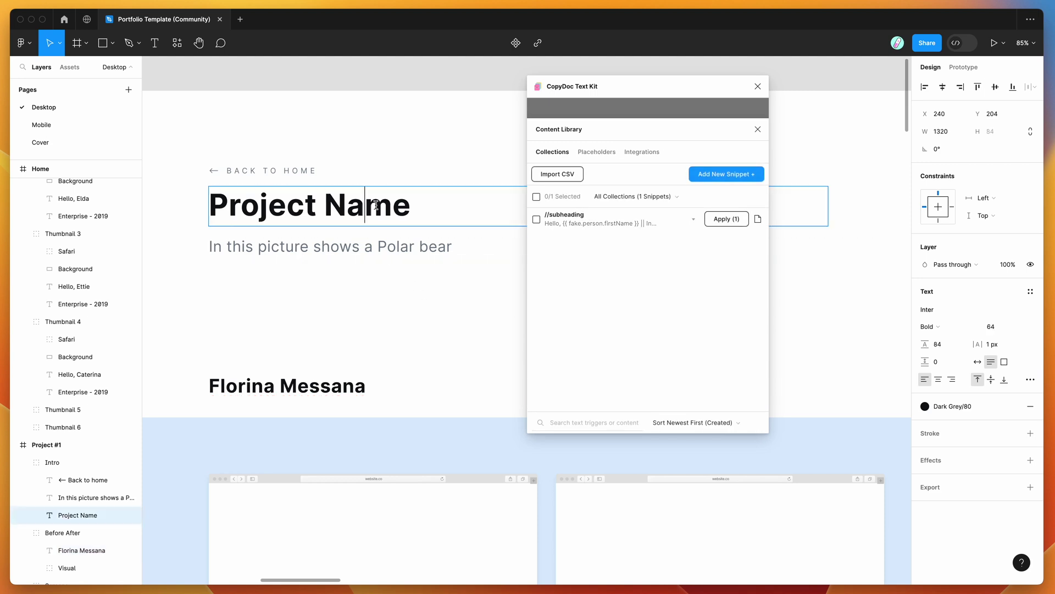
click(601, 223)
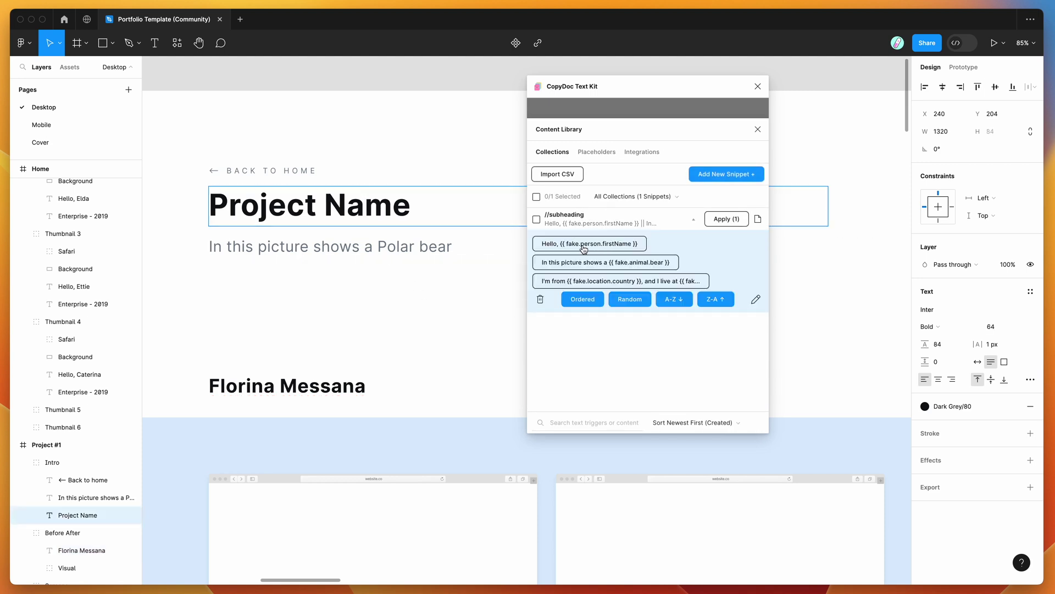
Apply the "Hello, {{ fake.person.firstName }}" variant repeatedly to Project #1's main heading using Italian names.
click(592, 246)
click(592, 245)
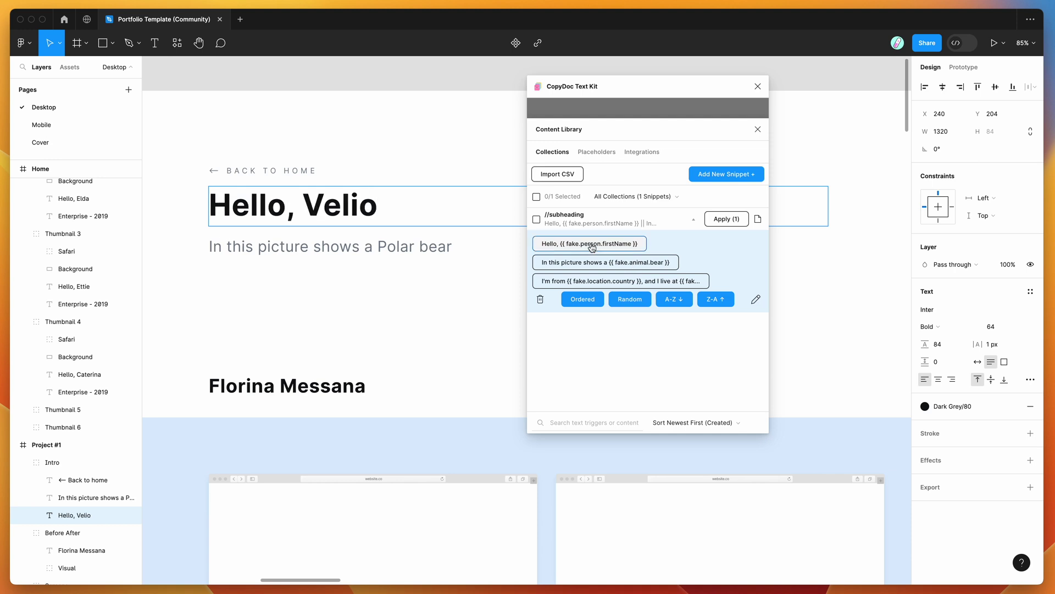
click(592, 245)
click(592, 245)
click(592, 245)
click(592, 245)
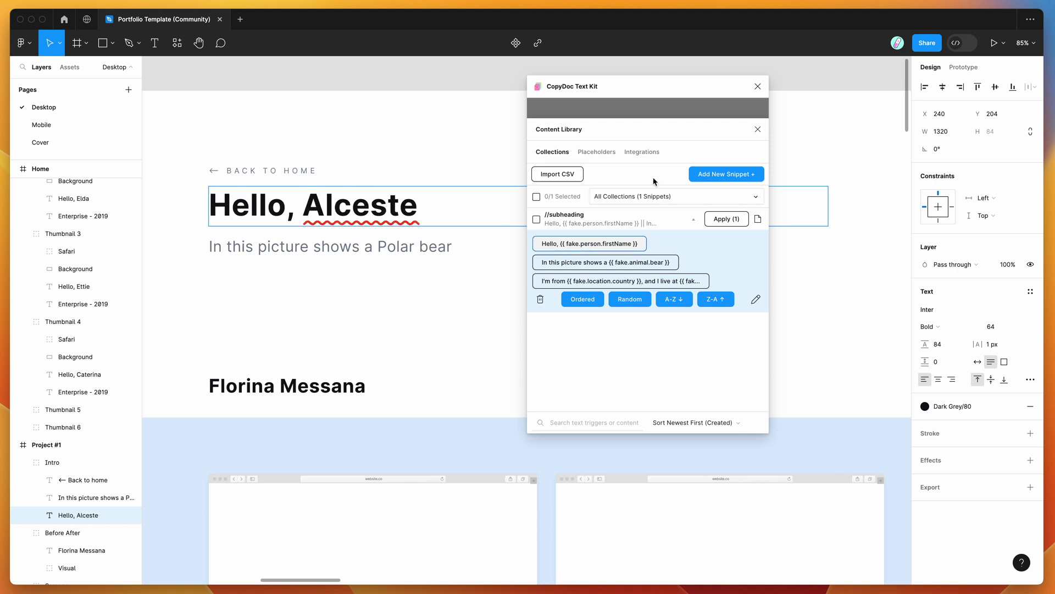
Change the Person placeholders' language from Italian to Japanese.
click(641, 152)
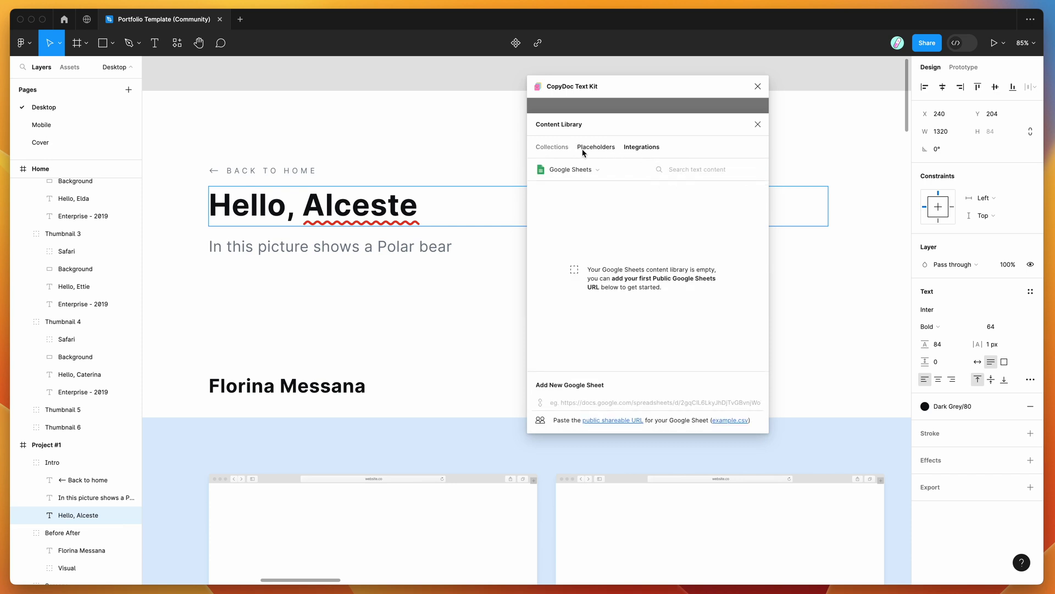
click(584, 152)
click(670, 174)
scroll(686, 232, down, 8)
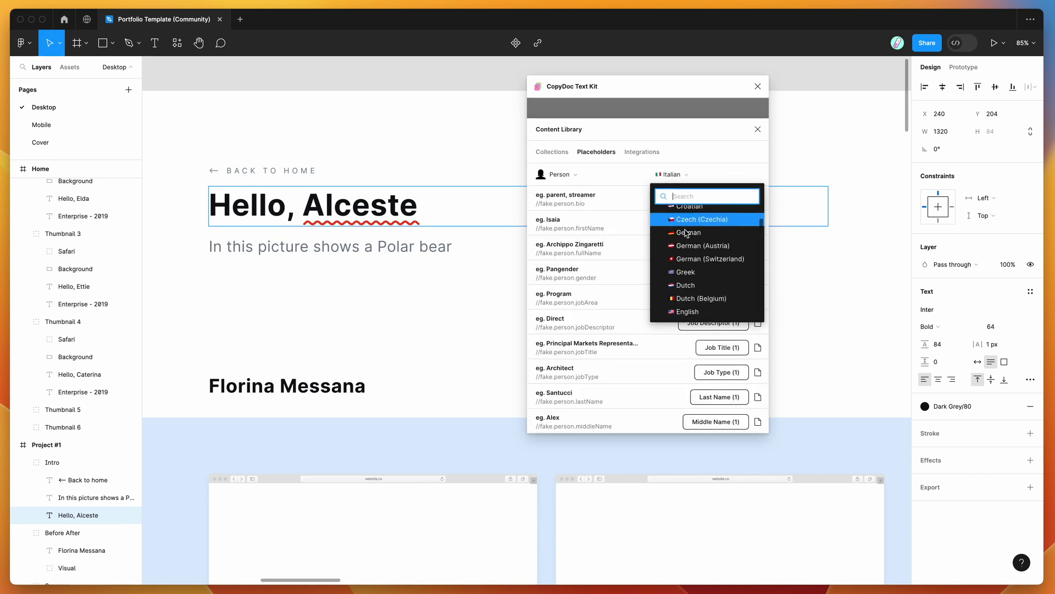
scroll(686, 233, down, 6)
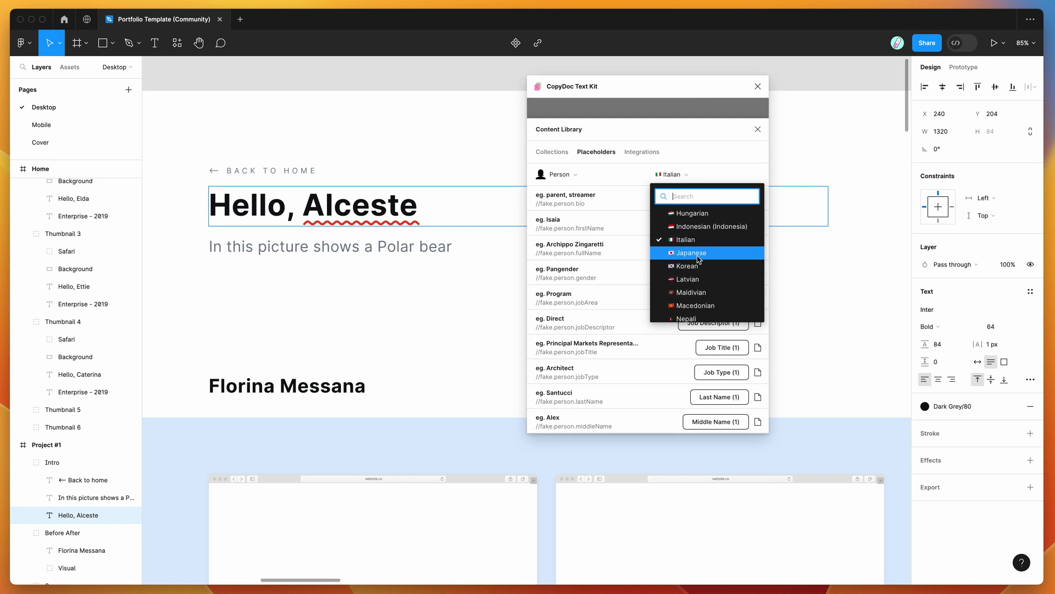
click(691, 253)
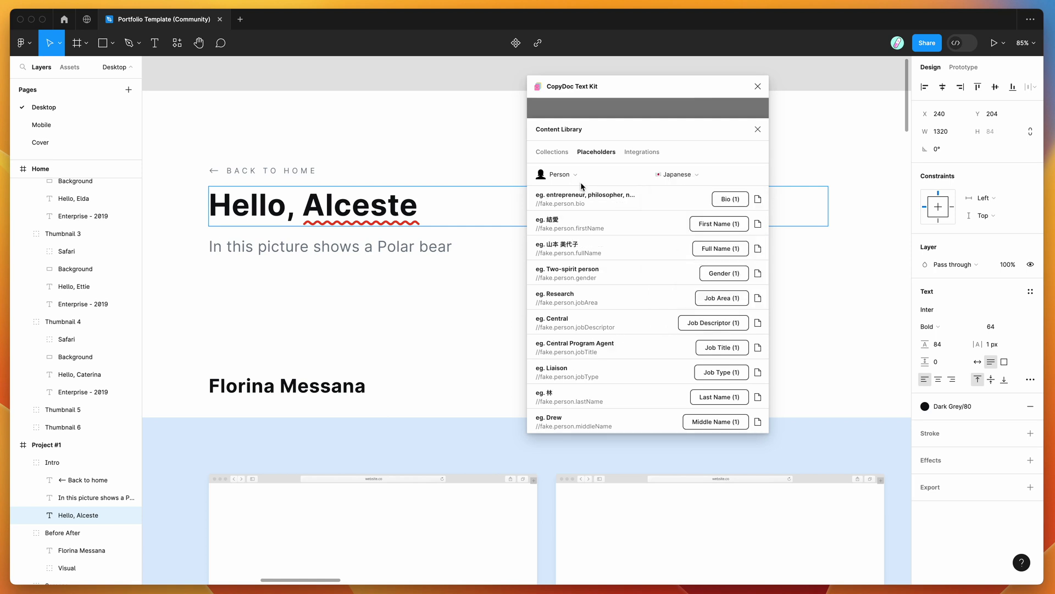
Apply the //subheading variant "Hello, {{ fake.person.firstName }}" repeatedly to Project #1's main heading using Japanese names.
click(552, 151)
click(399, 250)
click(399, 206)
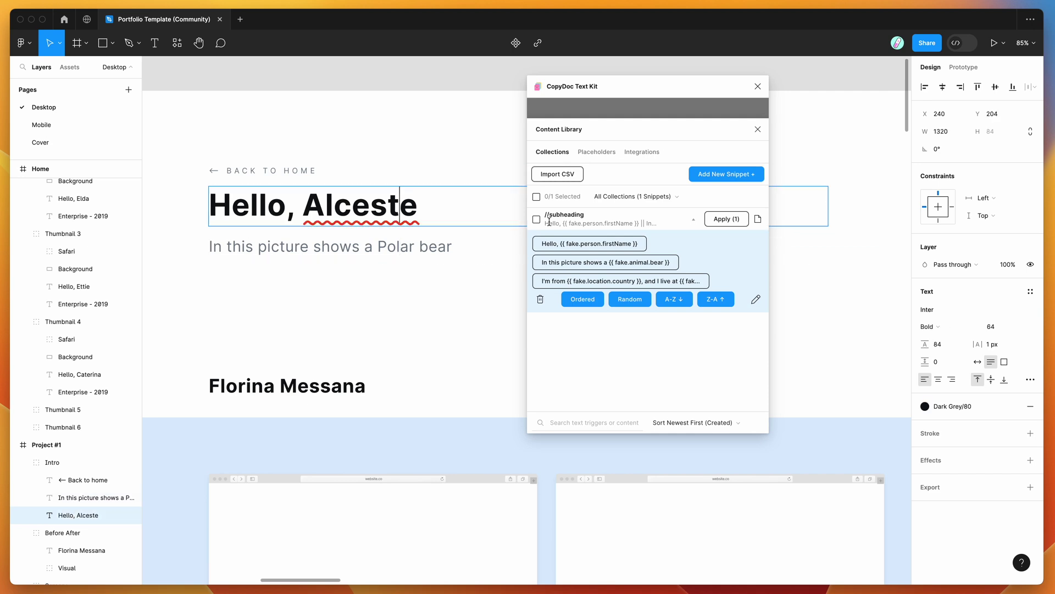
click(617, 244)
click(617, 245)
click(617, 245)
click(617, 245)
click(617, 244)
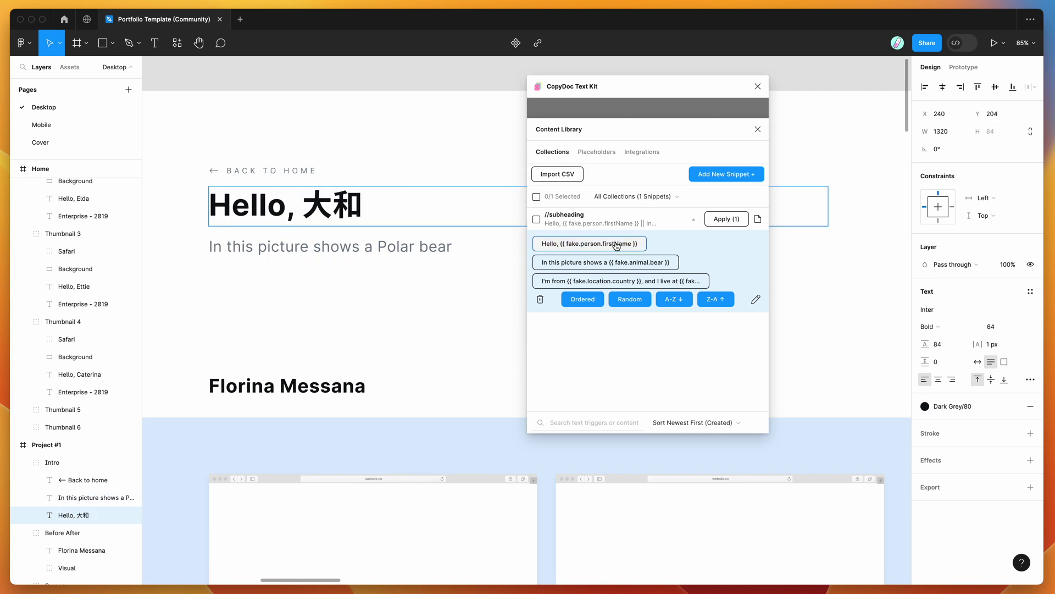
Set the placeholder language to English (Hong Kong) and look through the other available languages and Person placeholders.
click(597, 152)
click(677, 174)
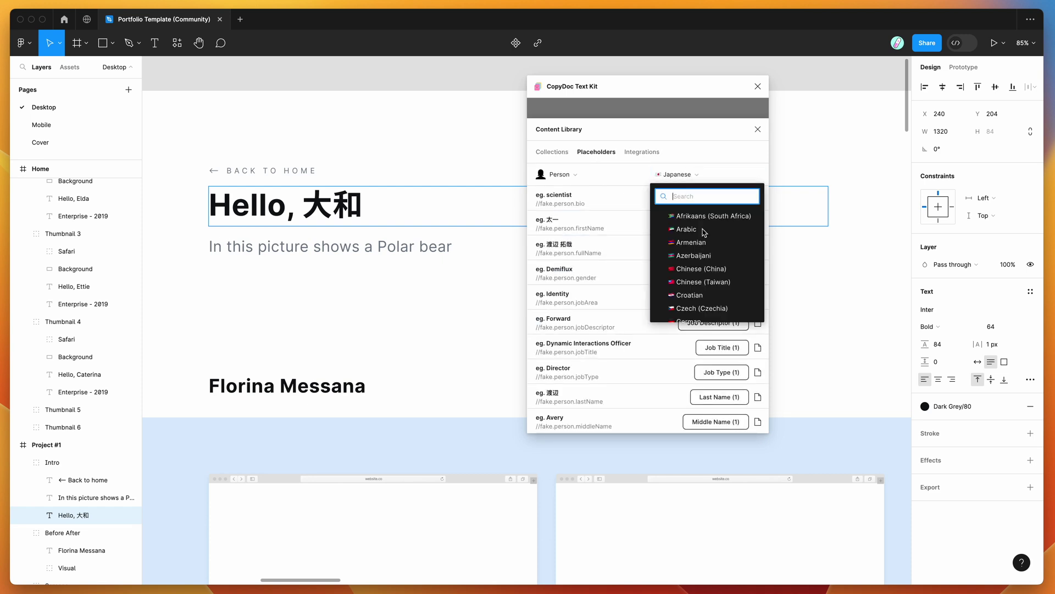
scroll(704, 253, down, 5)
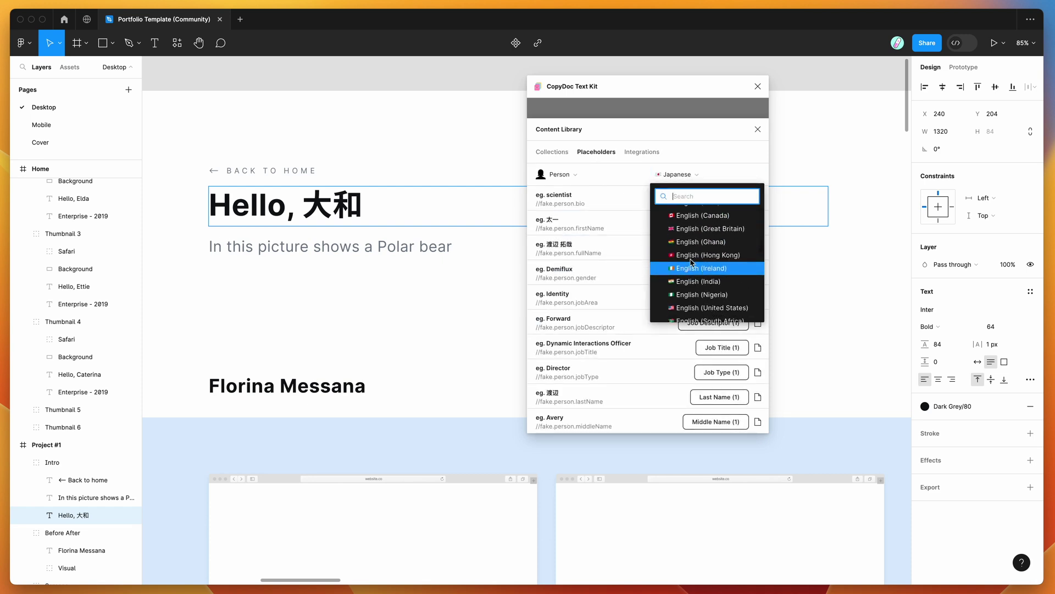
click(695, 255)
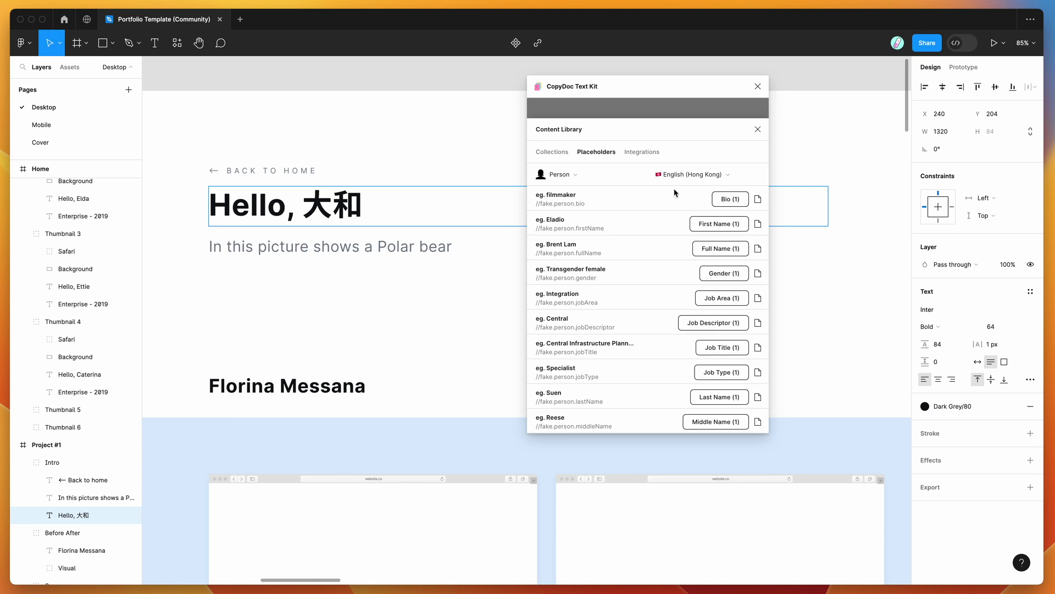
click(659, 174)
scroll(699, 270, down, 4)
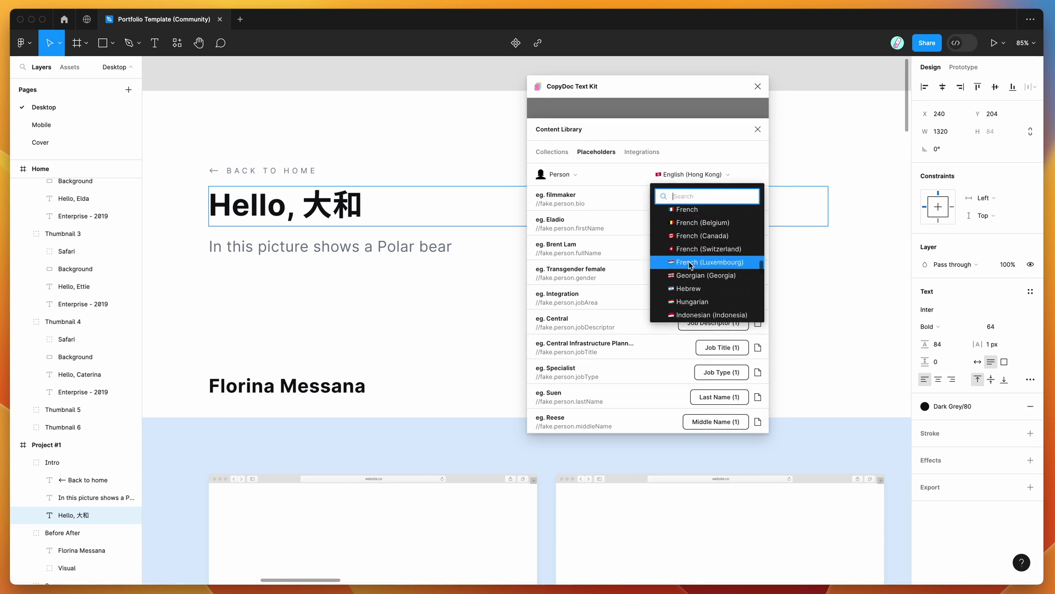
click(622, 257)
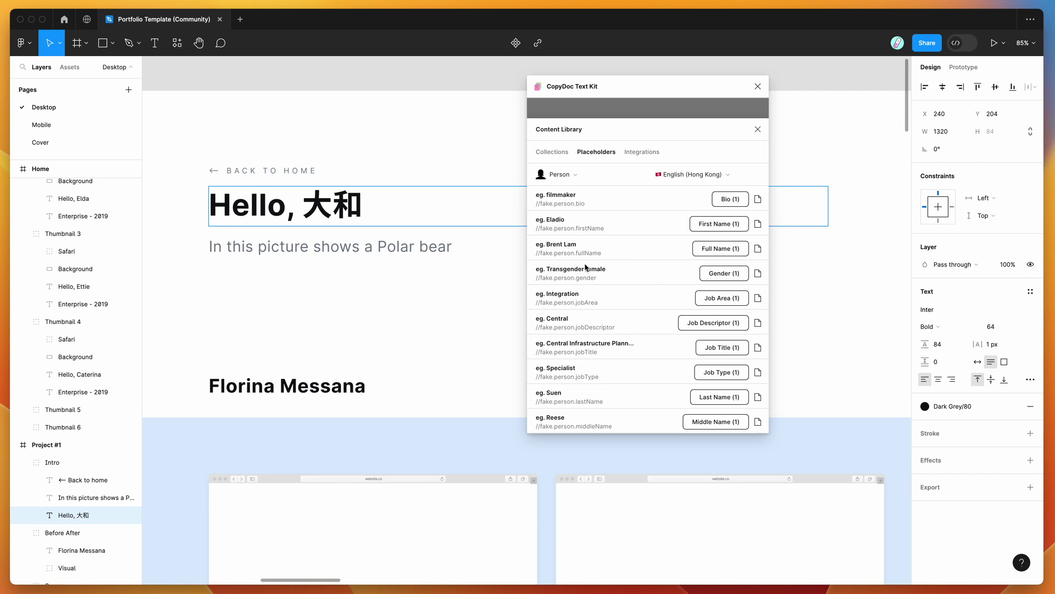
scroll(584, 265, down, 1)
scroll(584, 265, up, 1)
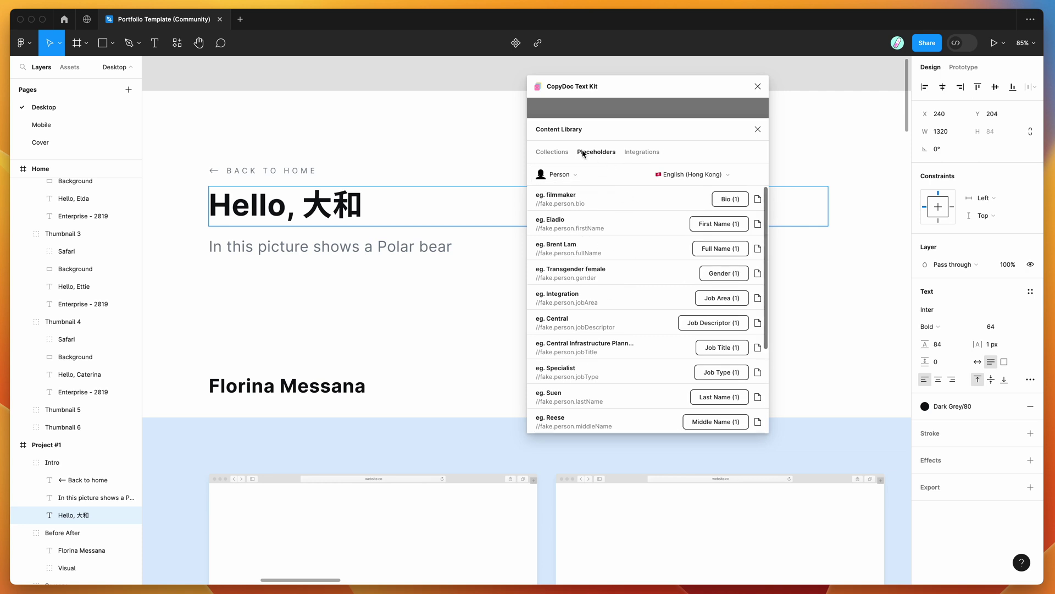
Return to the snippet collections and examine the //subheading variants alongside the Project #1 frame.
click(553, 152)
drag(637, 86, 612, 87)
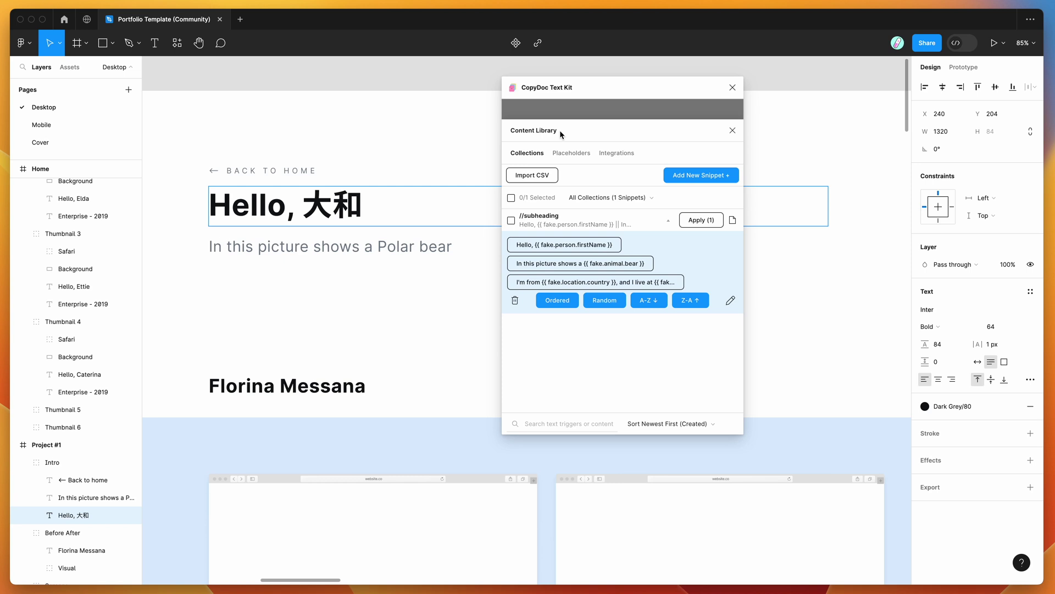
scroll(400, 144, down, 5)
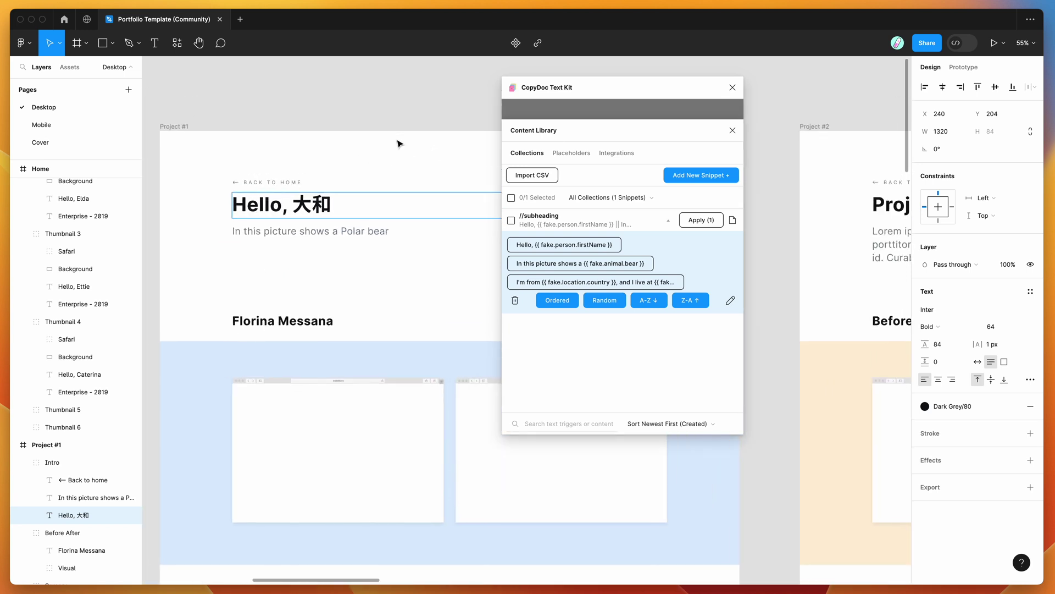
scroll(400, 143, down, 1)
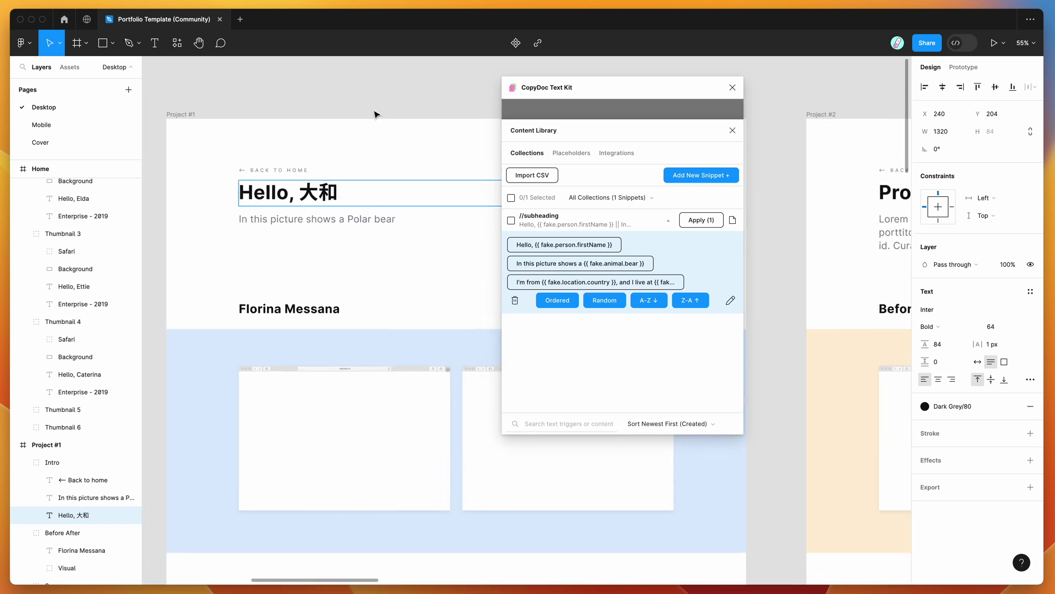
scroll(369, 100, down, 1)
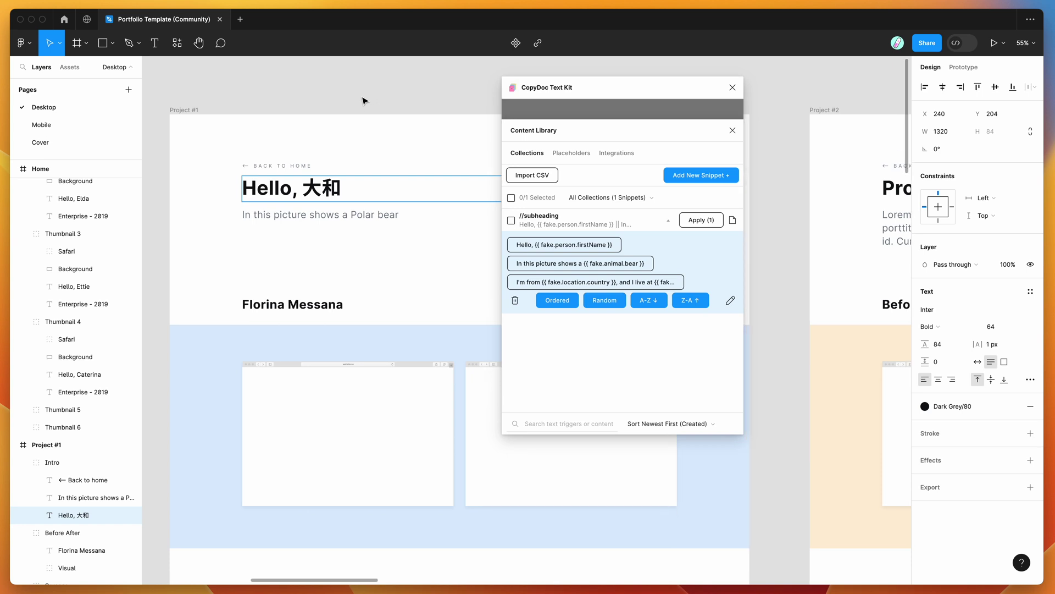
scroll(363, 99, down, 1)
Look through the English (Hong Kong) Person placeholders, then go back to the //subheading snippet in the collections.
click(571, 152)
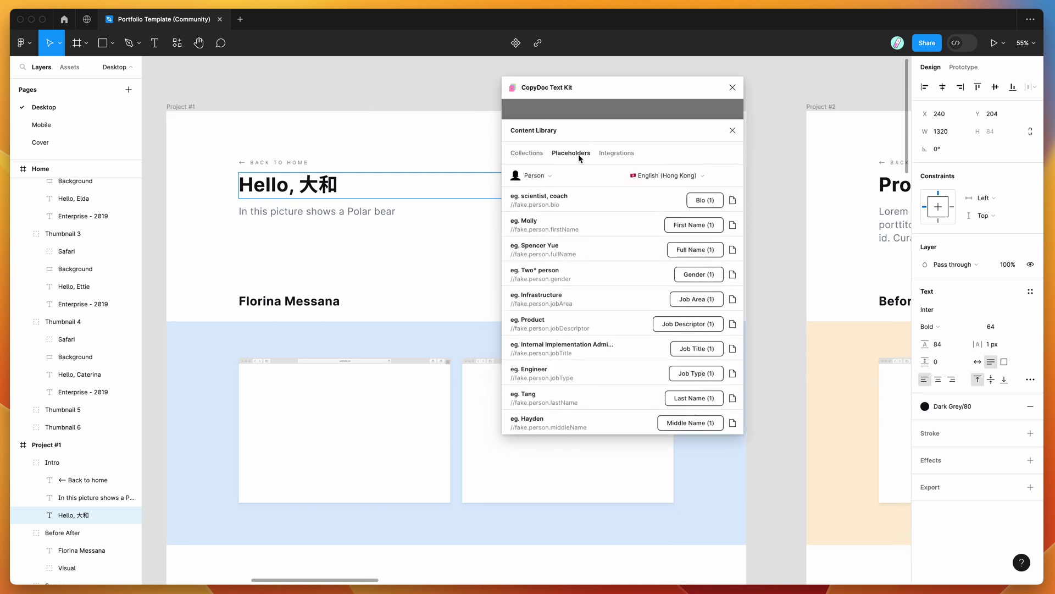
scroll(588, 201, down, 2)
scroll(588, 201, down, 1)
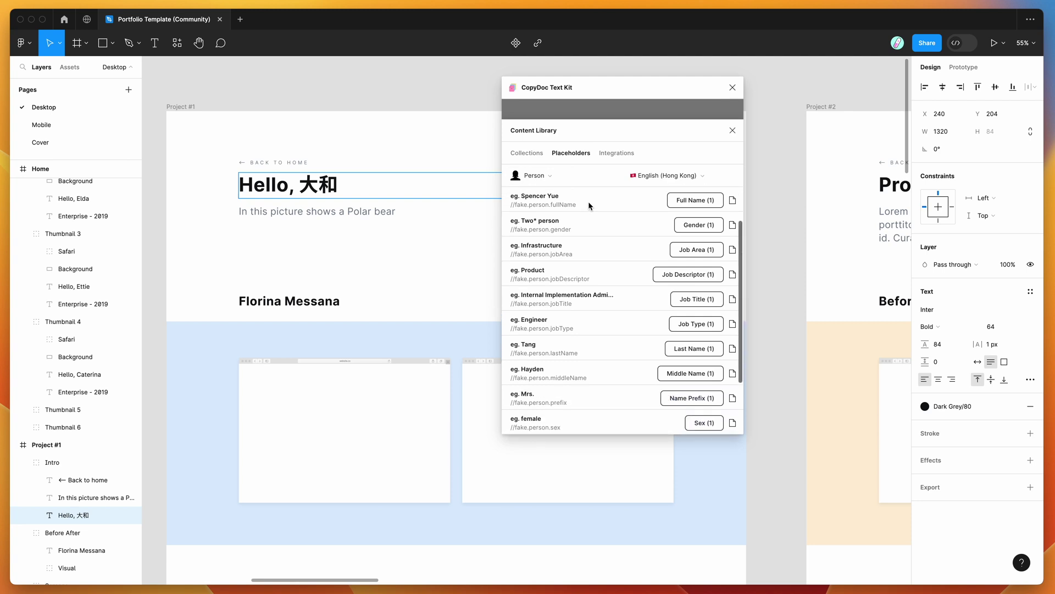
scroll(602, 292, down, 1)
scroll(602, 292, up, 1)
scroll(602, 293, up, 2)
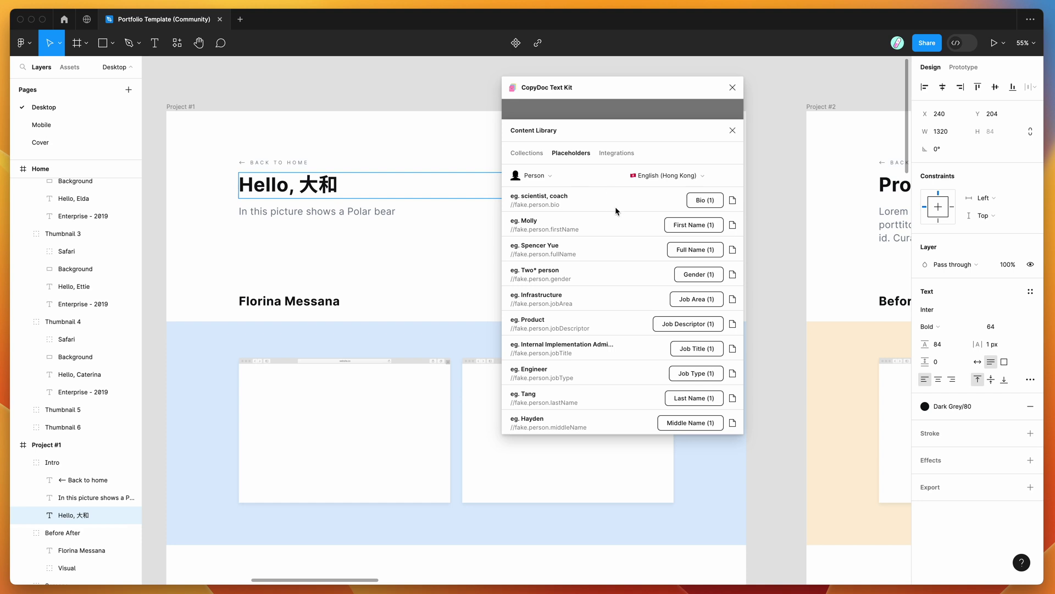
scroll(623, 263, down, 1)
scroll(621, 258, up, 1)
click(522, 155)
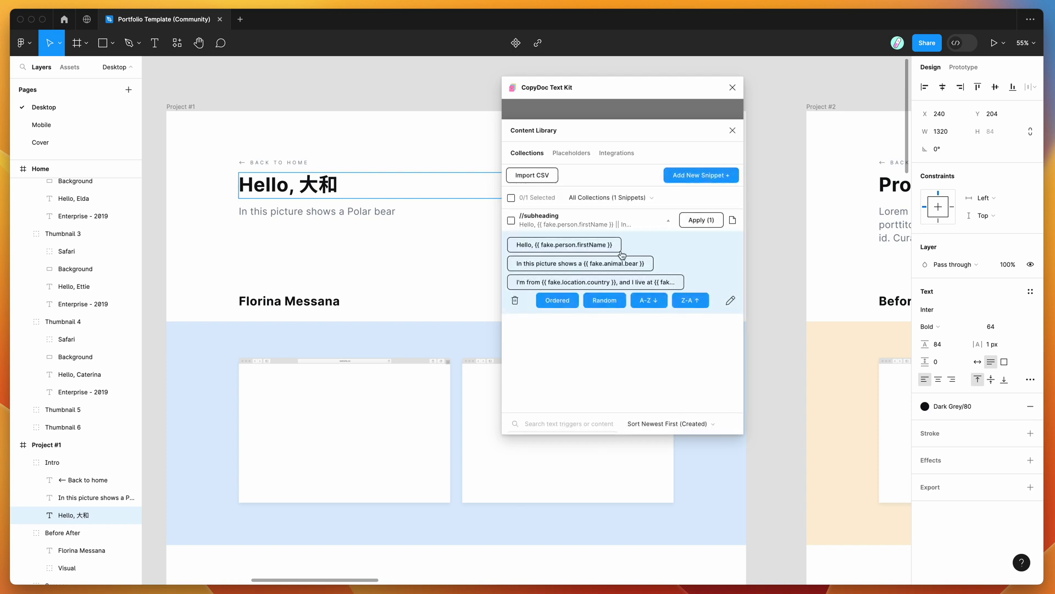